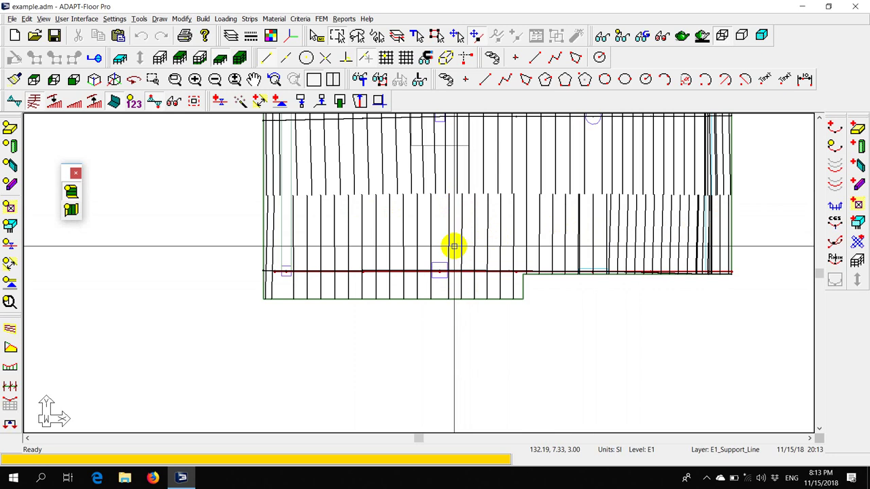
- Dimension the tributary width of the lowest support line along the slab's left edge, from the bottom corner up to the strip boundary
{"action": "scroll", "coordinate": [462, 241], "scroll_direction": "up", "scroll_amount": 1}
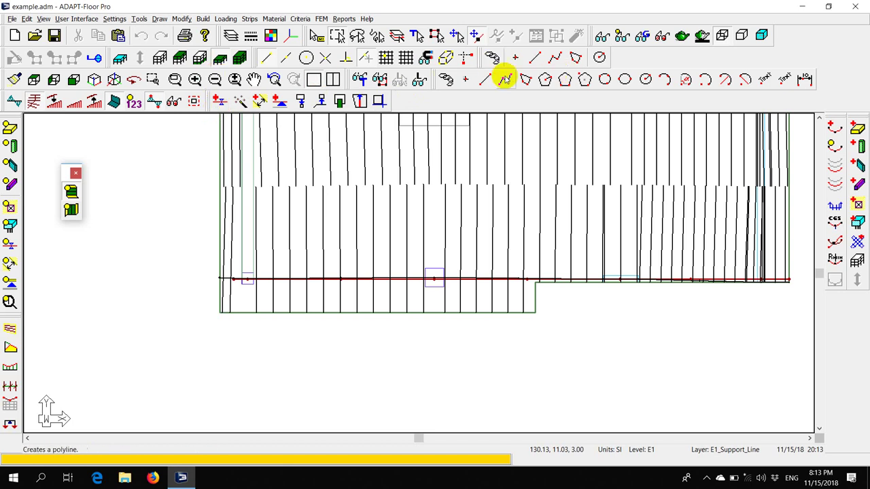
{"action": "left_click", "coordinate": [804, 80]}
{"action": "left_click", "coordinate": [221, 313]}
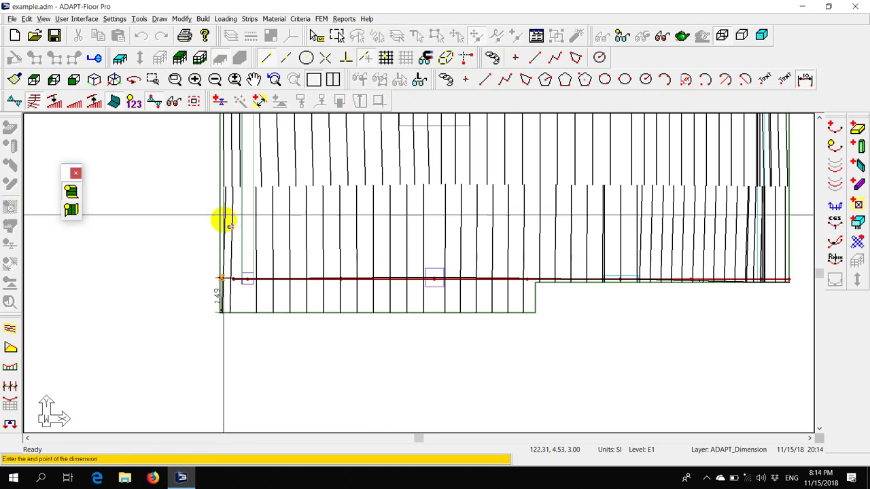
{"action": "left_click", "coordinate": [221, 187]}
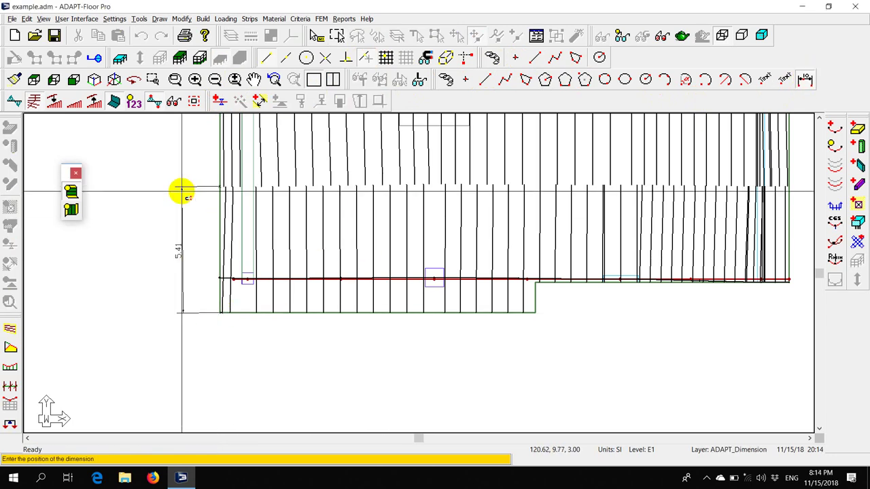
{"action": "left_click", "coordinate": [183, 275]}
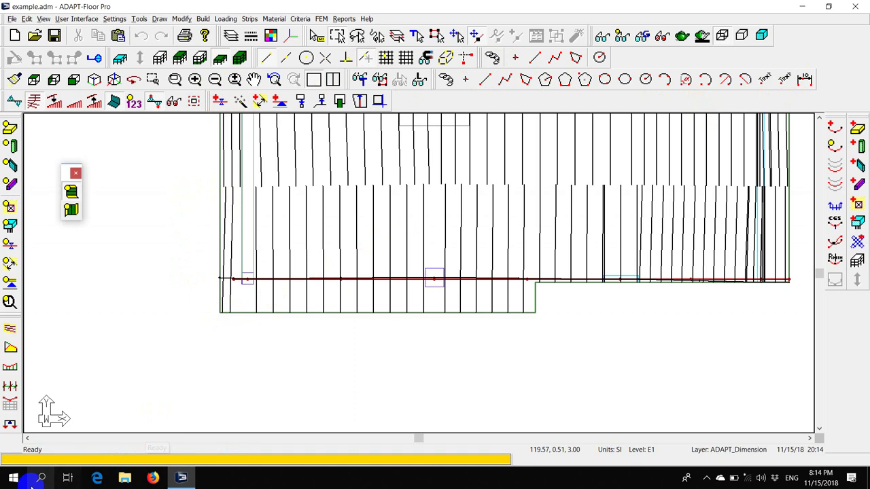
- Open Excel with a blank workbook
{"action": "key", "text": "super"}
{"action": "left_click", "coordinate": [334, 160]}
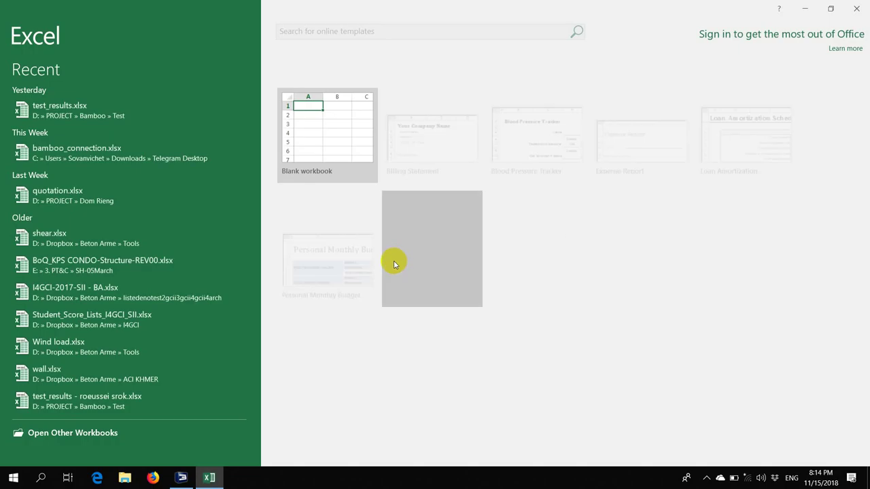
{"action": "key", "text": "Escape"}
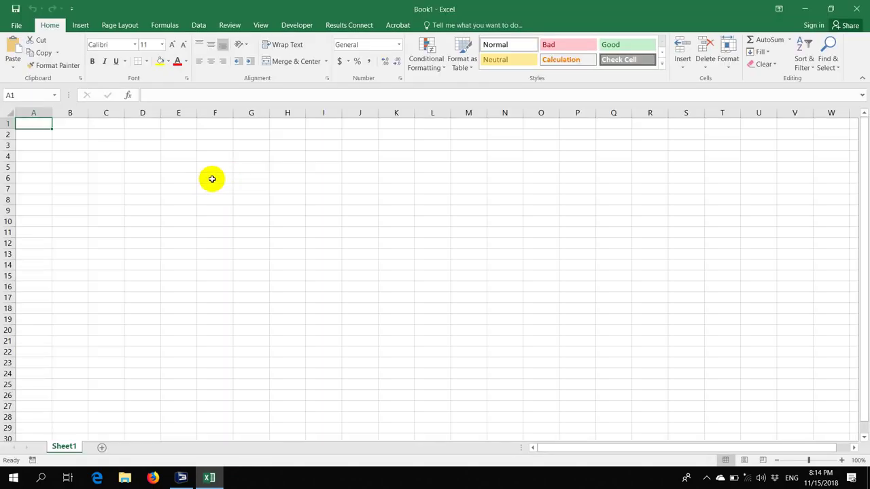
- Enter 5.4, 0.2 and 25 in cells F6 to F8 and multiply the three in F9
{"action": "left_click", "coordinate": [212, 178]}
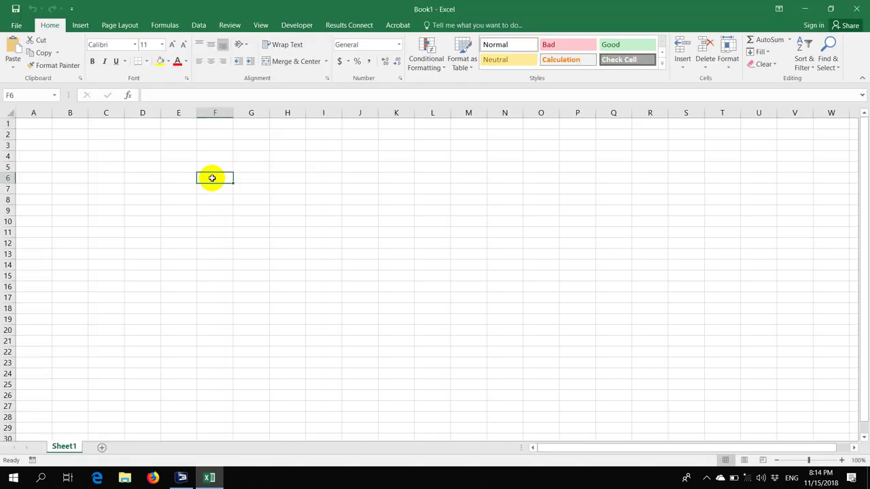
{"action": "type", "text": "=5.4"}
{"action": "key", "text": "Return"}
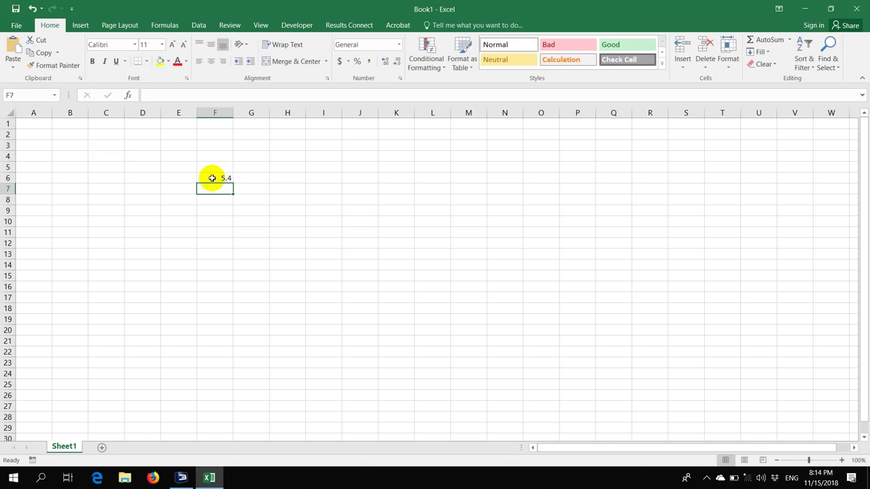
{"action": "type", "text": "0.2"}
{"action": "key", "text": "Return"}
{"action": "type", "text": "25"}
{"action": "key", "text": "Return"}
{"action": "type", "text": "="}
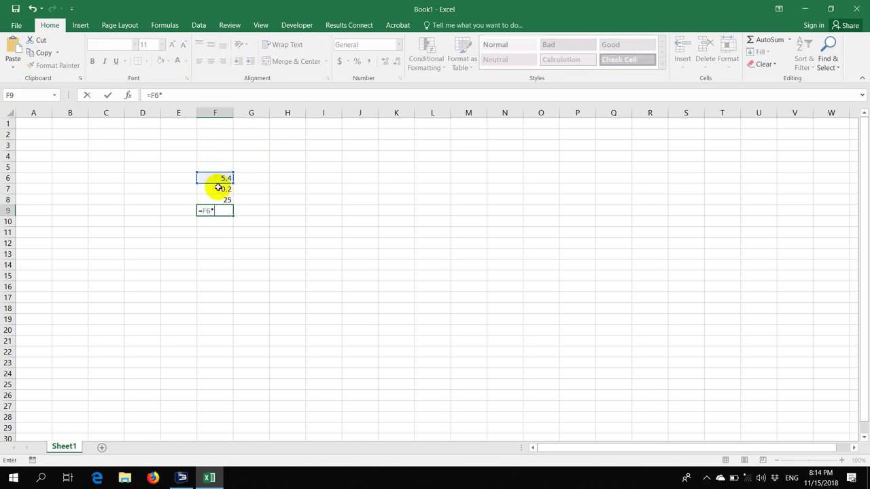
{"action": "key", "text": "Return"}
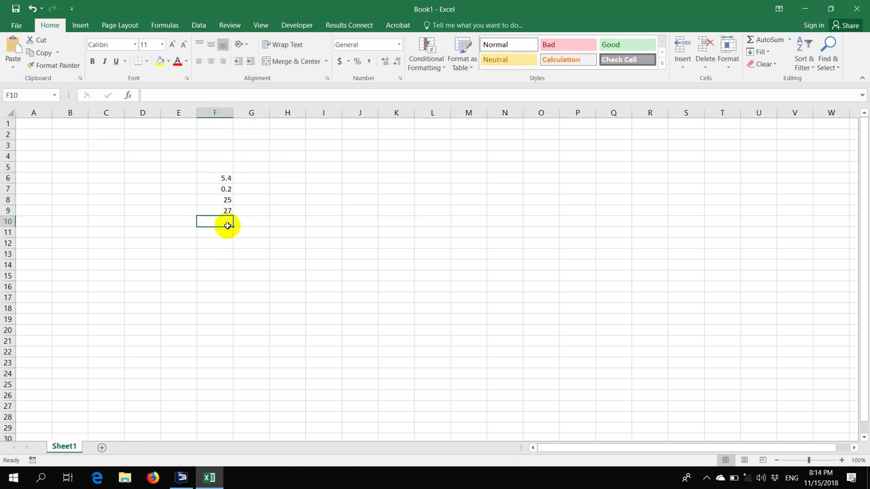
- Enter 0.8 in cell G9 and multiply it by F9 in cell H9
{"action": "left_click", "coordinate": [258, 211]}
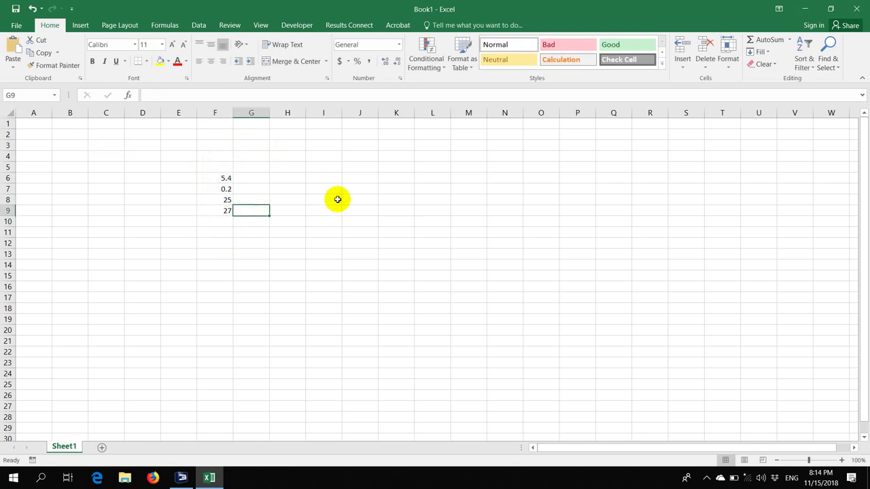
{"action": "type", "text": "8"}
{"action": "key", "text": "Return"}
{"action": "type", "text": "0.8"}
{"action": "key", "text": "Return"}
{"action": "key", "text": "Up"}
{"action": "key", "text": "Right"}
{"action": "type", "text": "="}
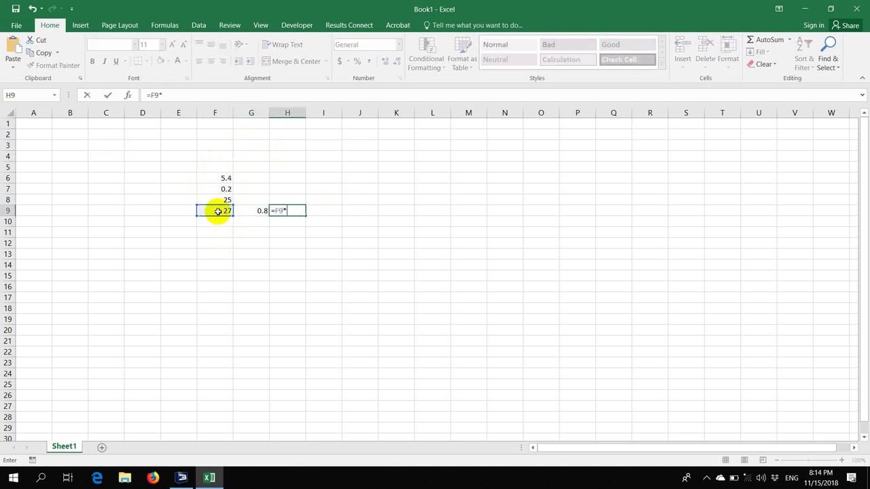
{"action": "key", "text": "Return"}
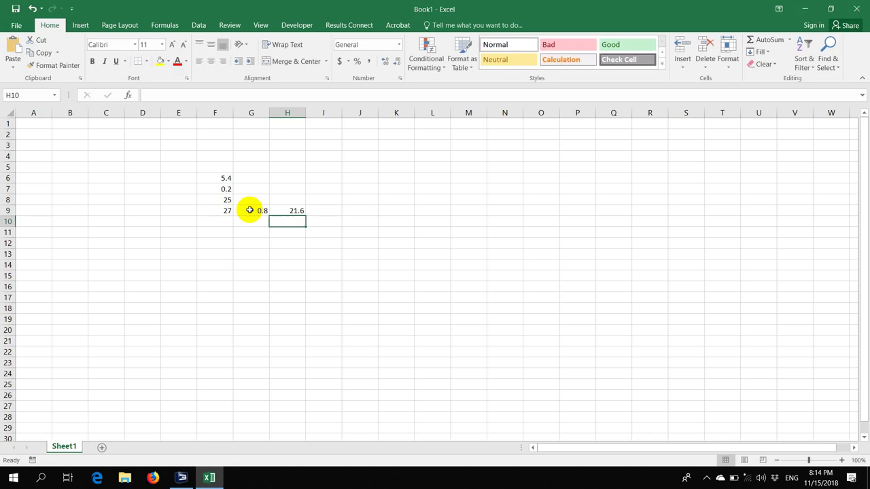
- Enter 8 in cell H10 and divide H9 by H10 in cell H11
{"action": "key", "text": "Right"}
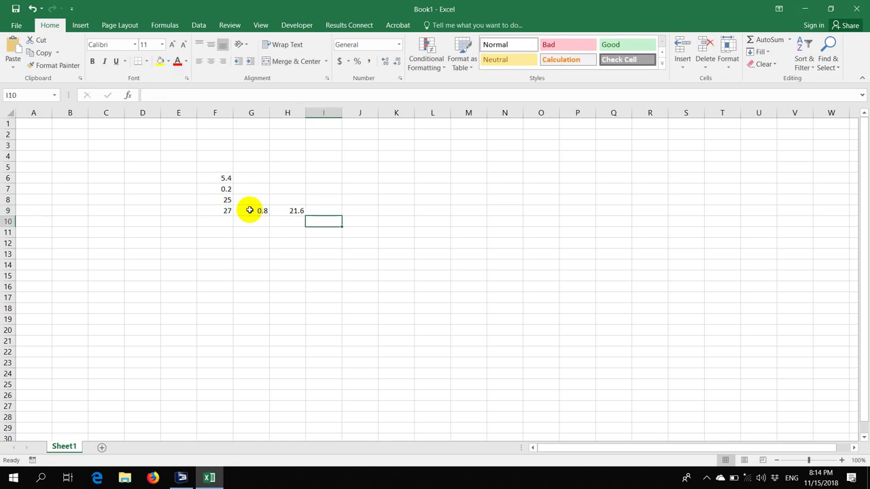
{"action": "key", "text": "Left"}
{"action": "type", "text": "8"}
{"action": "key", "text": "Return"}
{"action": "type", "text": "="}
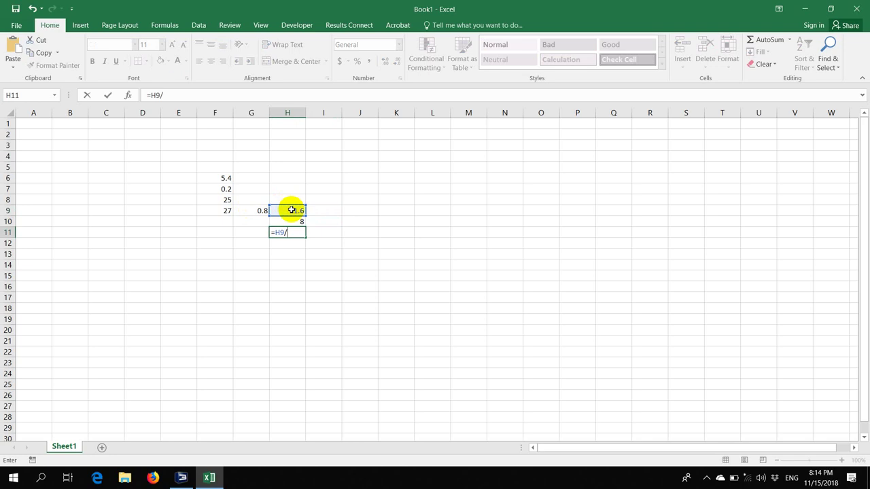
{"action": "key", "text": "Return"}
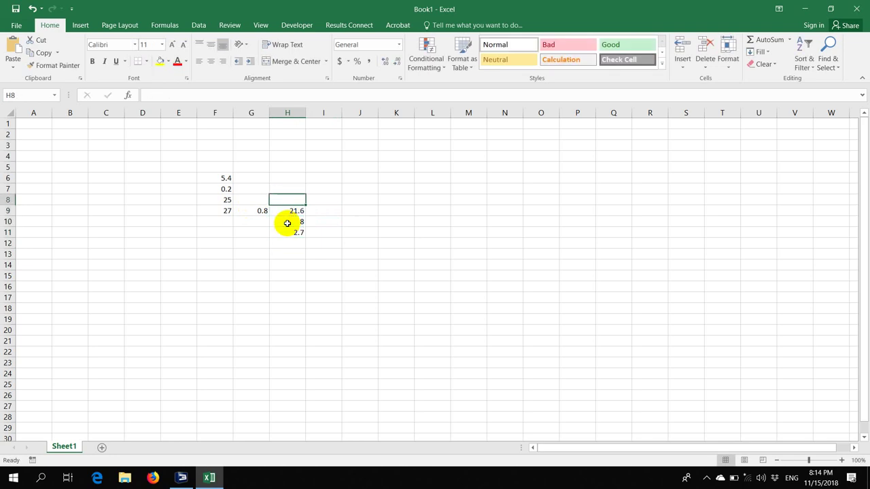
{"action": "key", "text": "Up"}
{"action": "key", "text": "Left"}
{"action": "key", "text": "Left"}
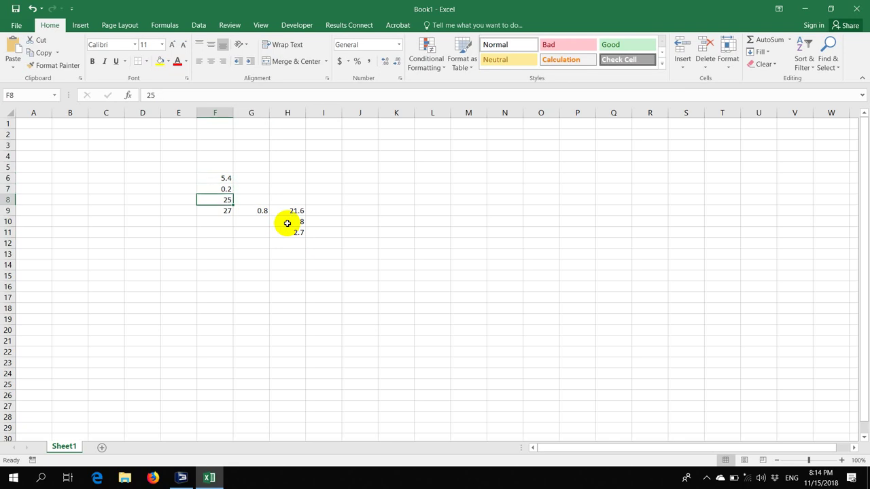
{"action": "key", "text": "Right"}
{"action": "key", "text": "Right"}
{"action": "key", "text": "Right"}
{"action": "key", "text": "Left"}
{"action": "key", "text": "Left"}
{"action": "key", "text": "Left"}
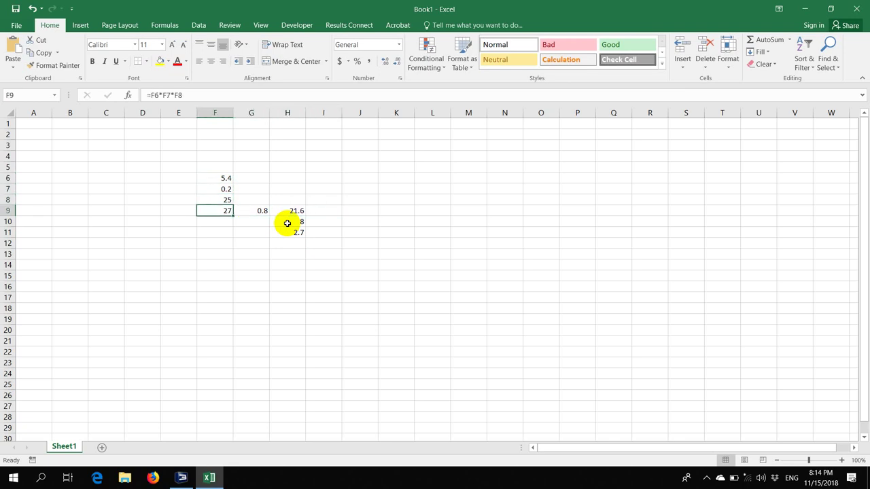
{"action": "left_click", "coordinate": [282, 223]}
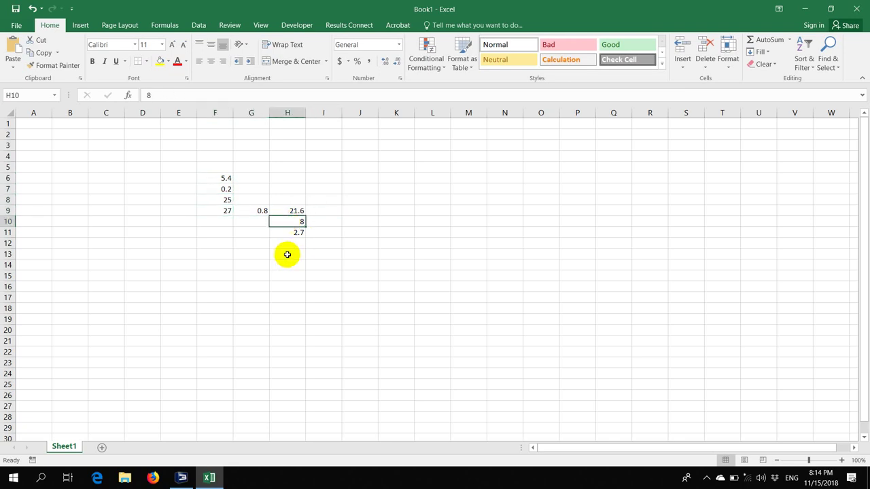
- Check the number of strands in Tendon 2's properties in ADAPT-Floor Pro, and compare it with the Excel result in H11
{"action": "left_click", "coordinate": [181, 478]}
{"action": "scroll", "coordinate": [378, 323], "scroll_direction": "up", "scroll_amount": 5}
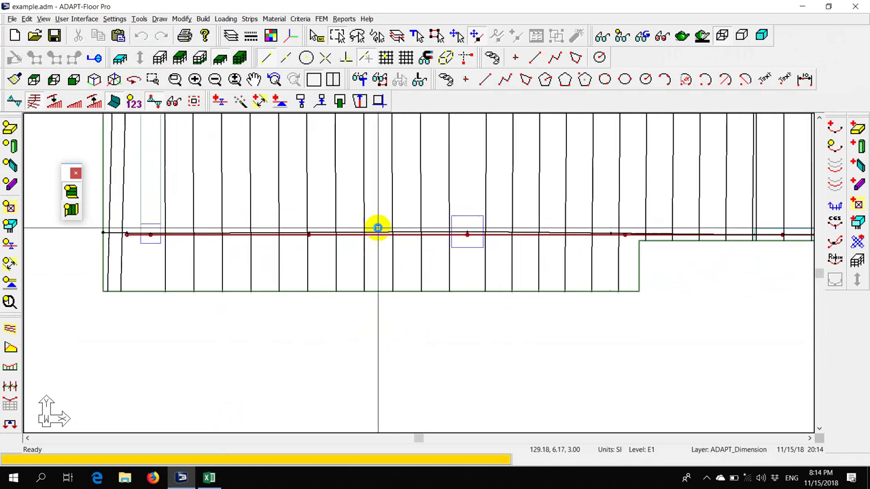
{"action": "double_click", "coordinate": [383, 237]}
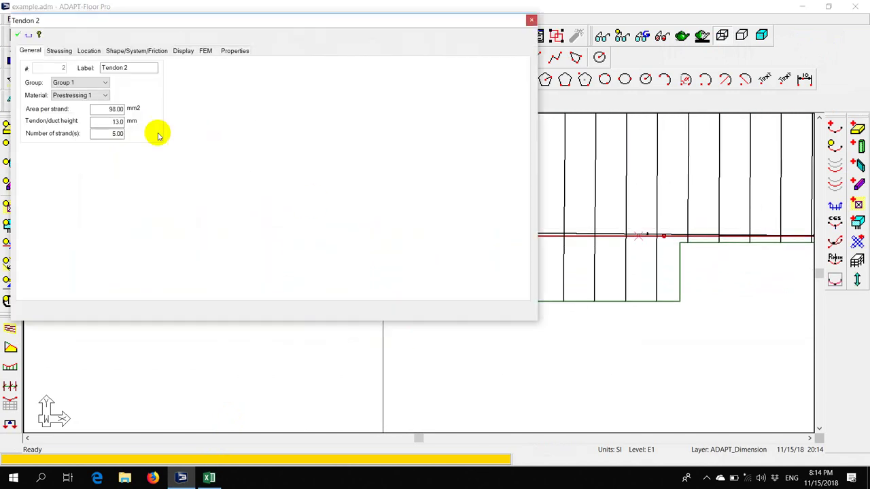
{"action": "left_click", "coordinate": [530, 22]}
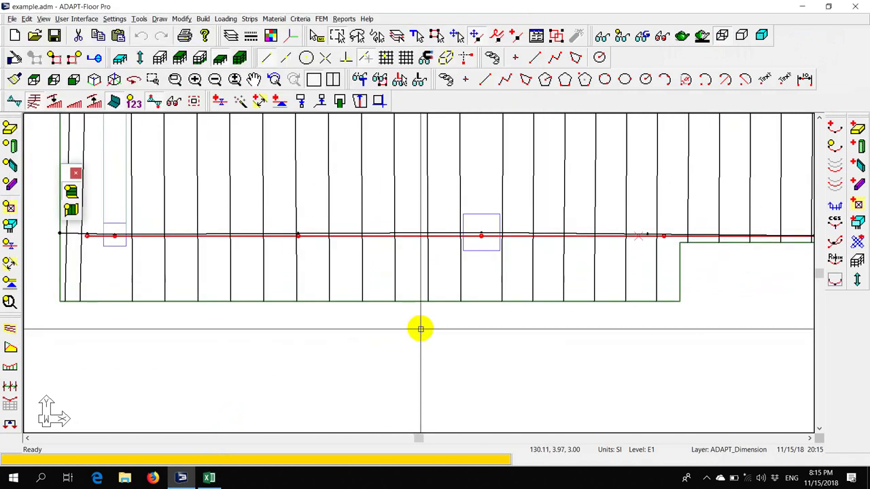
{"action": "left_click", "coordinate": [209, 478]}
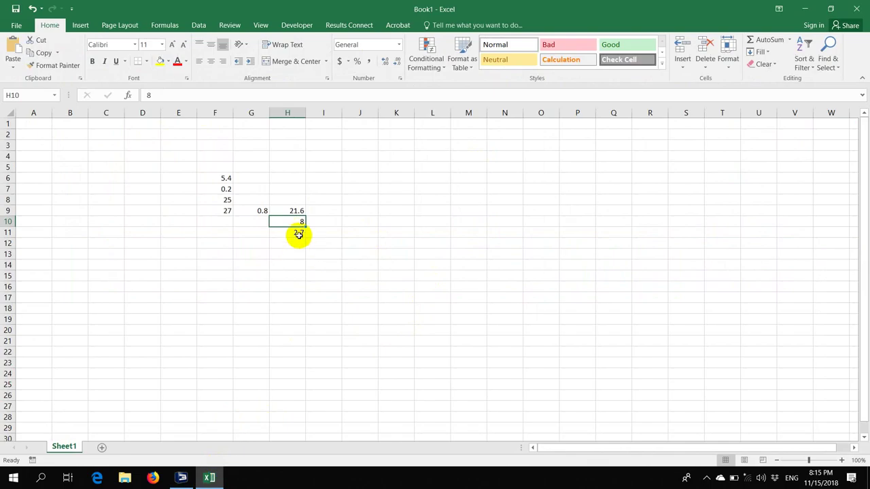
{"action": "left_click", "coordinate": [299, 234]}
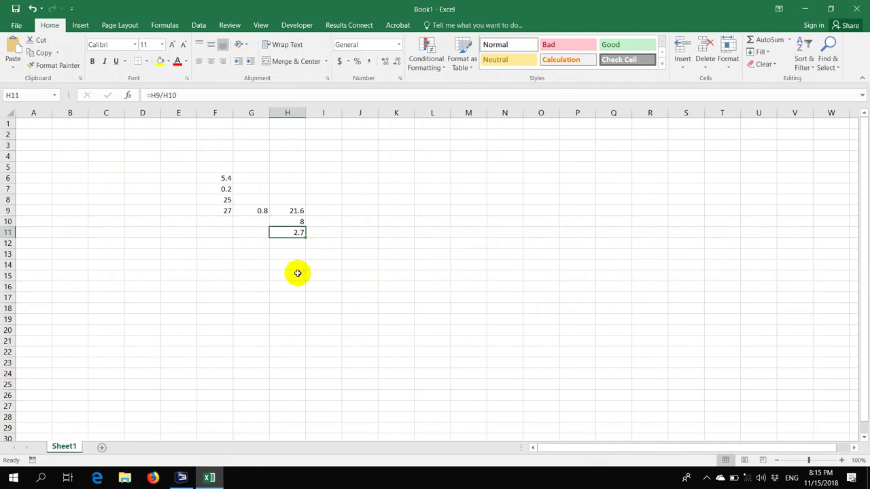
- Return to ADAPT-Floor Pro, hide the tributary strips and support lines, and display the tendon over the slab outline
{"action": "left_click", "coordinate": [184, 478]}
{"action": "scroll", "coordinate": [414, 278], "scroll_direction": "down", "scroll_amount": 3}
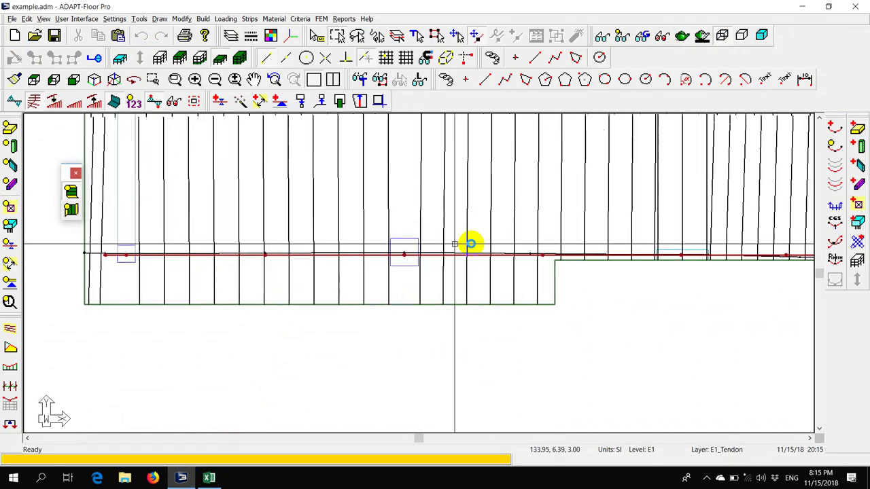
{"action": "left_click", "coordinate": [33, 101]}
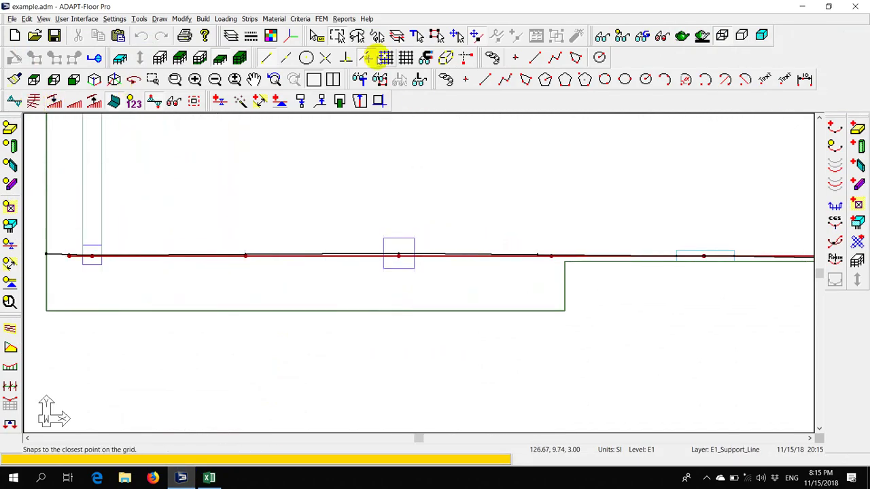
{"action": "left_click", "coordinate": [621, 35]}
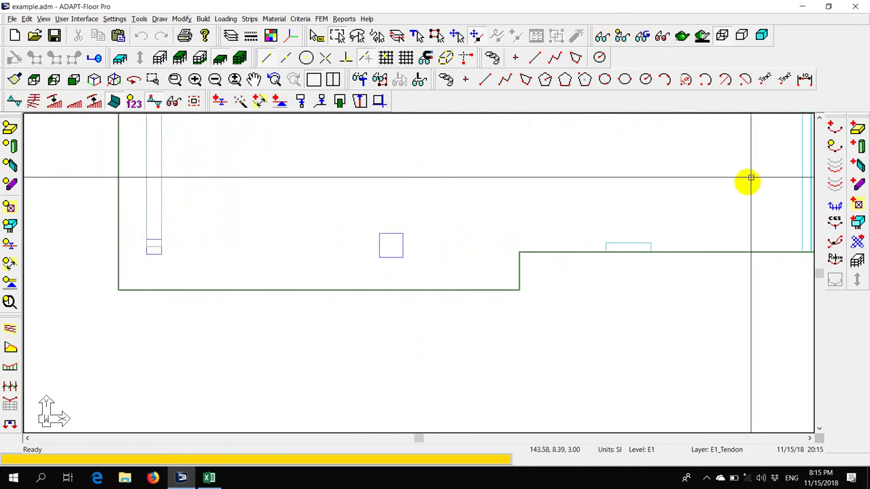
{"action": "left_click", "coordinate": [835, 138]}
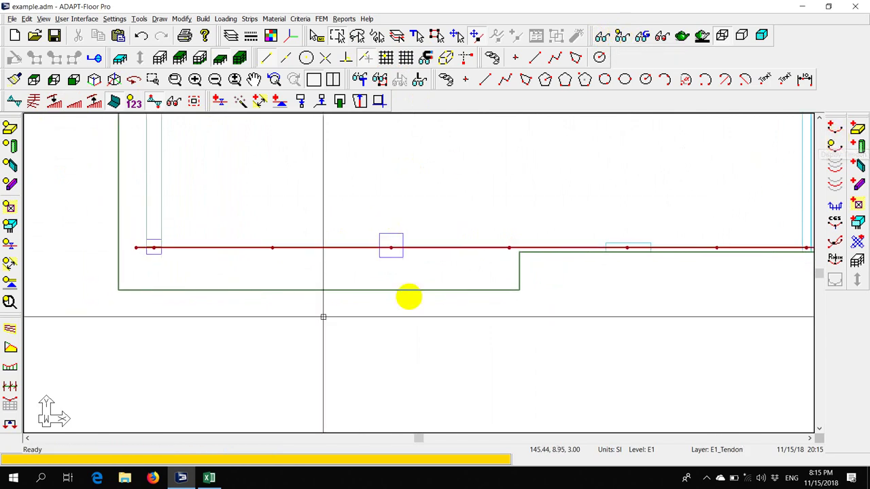
- Copy the tendon along the slab's lower edge once by in-plane translation, upward with an X offset of 0
{"action": "left_click", "coordinate": [257, 275]}
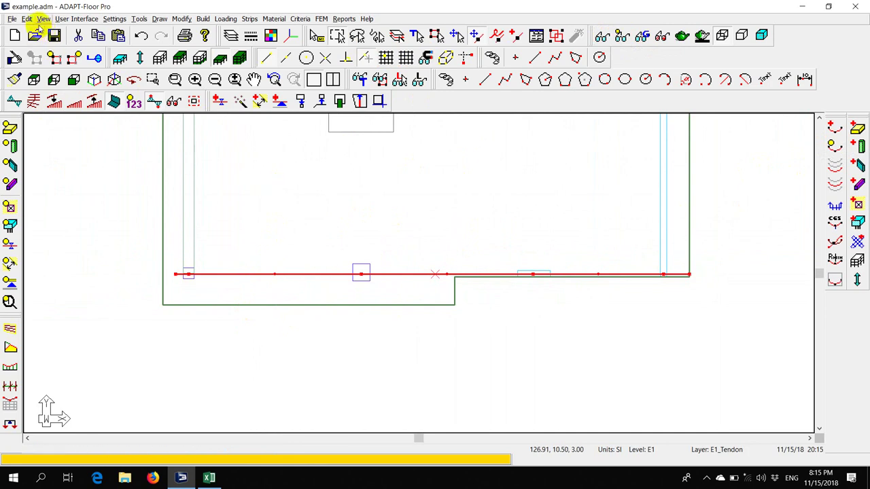
{"action": "left_click", "coordinate": [203, 19]}
{"action": "mouse_move", "coordinate": [182, 18]}
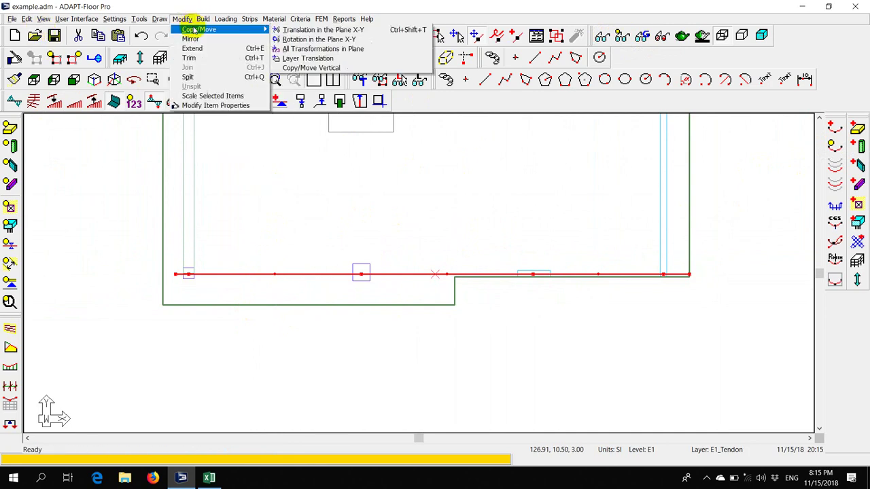
{"action": "left_click", "coordinate": [274, 30]}
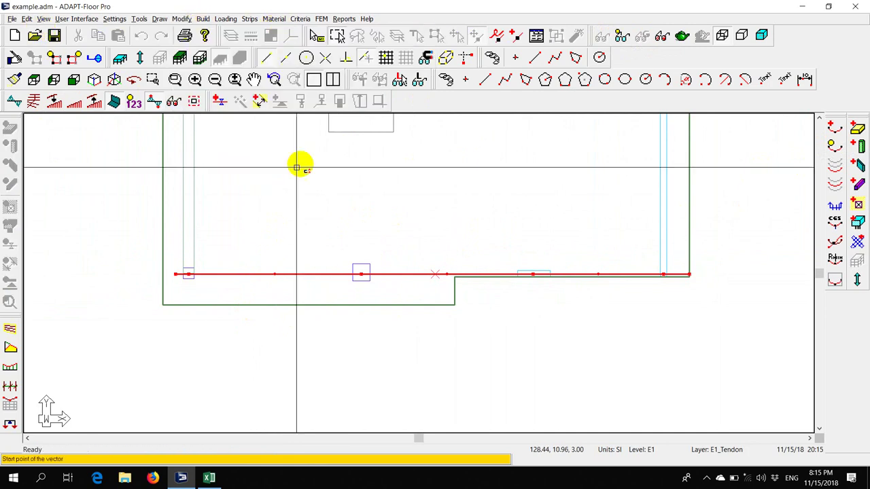
{"action": "left_click", "coordinate": [251, 253]}
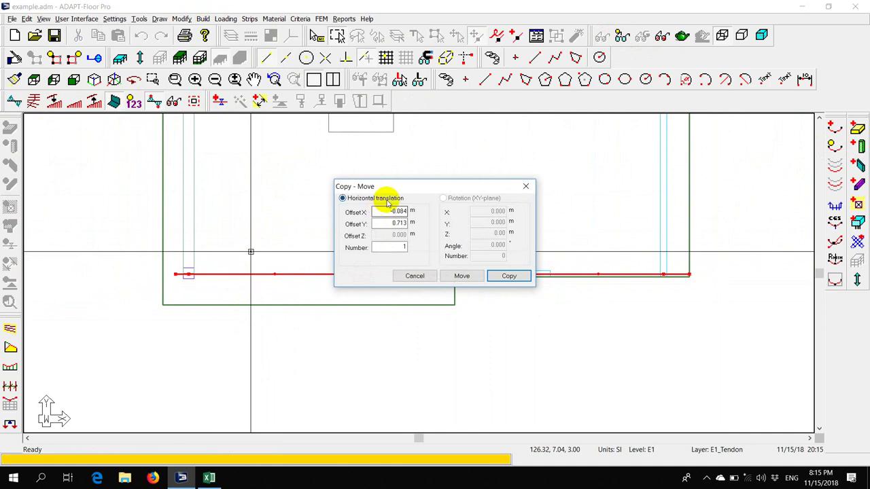
{"action": "left_click_drag", "start_coordinate": [390, 187], "coordinate": [552, 171]}
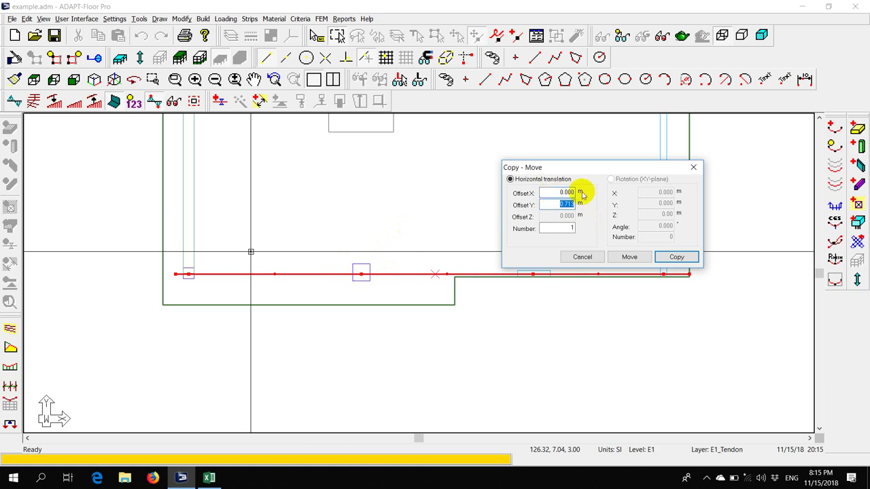
{"action": "left_click", "coordinate": [669, 257]}
- Copy the upper of the two tendons once, about 0.4 m straight up, with an X offset of 0
{"action": "scroll", "coordinate": [382, 273], "scroll_direction": "up", "scroll_amount": 2}
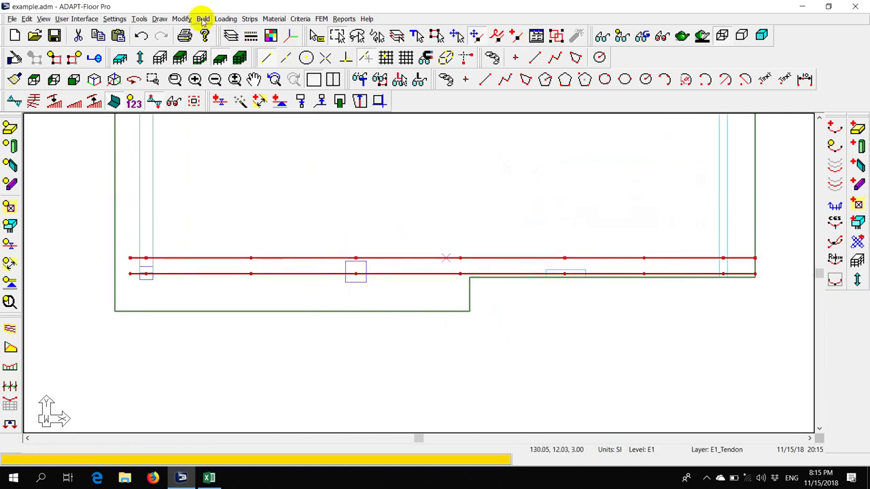
{"action": "left_click", "coordinate": [183, 19]}
{"action": "mouse_move", "coordinate": [198, 29]}
{"action": "left_click", "coordinate": [312, 29]}
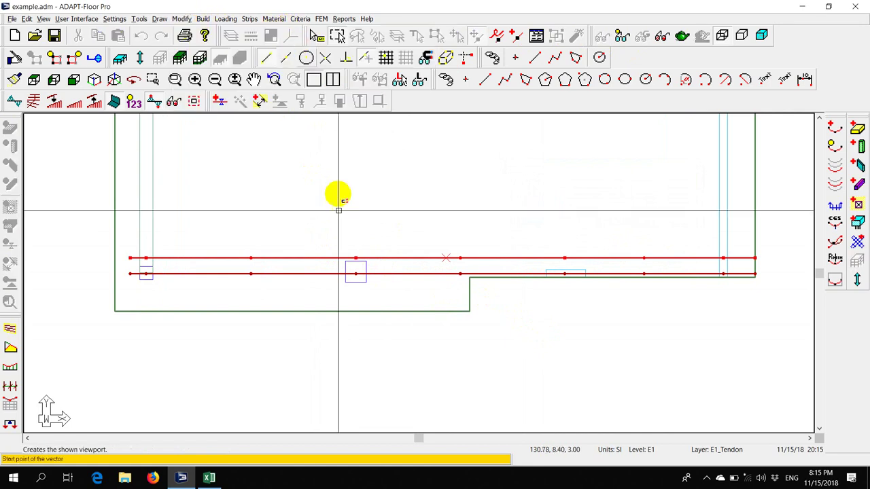
{"action": "left_click", "coordinate": [321, 258]}
{"action": "left_click", "coordinate": [320, 243]}
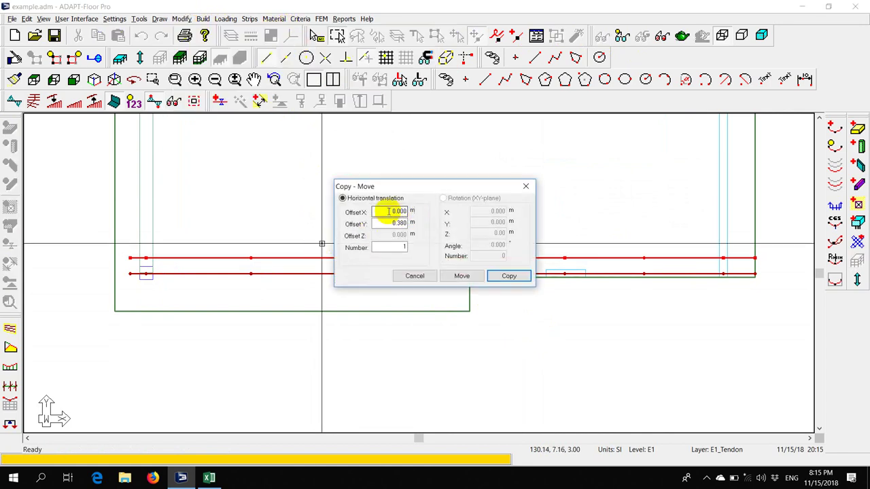
{"action": "left_click_drag", "start_coordinate": [386, 226], "coordinate": [412, 228]}
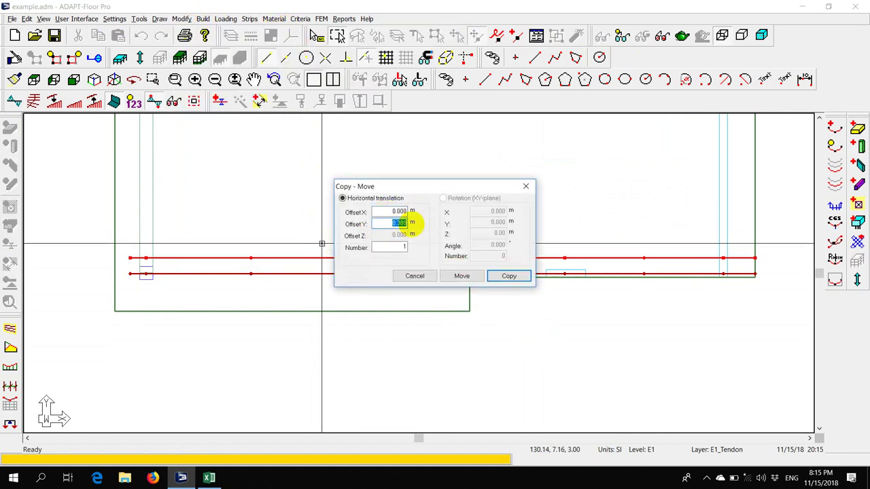
{"action": "left_click", "coordinate": [505, 277]}
- Delete the lowest of the three full-width tendons, the one passing through the edge columns
{"action": "scroll", "coordinate": [286, 278], "scroll_direction": "up", "scroll_amount": 1}
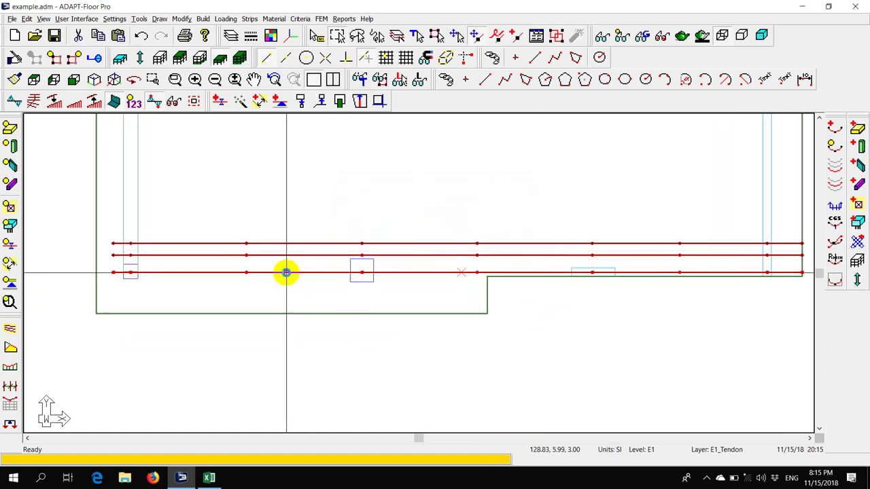
{"action": "scroll", "coordinate": [319, 299], "scroll_direction": "down", "scroll_amount": 2}
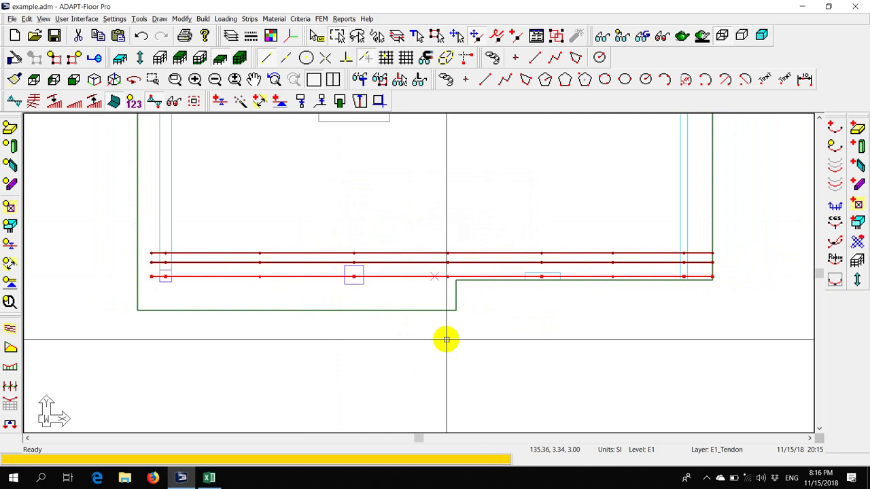
{"action": "key", "text": "Delete"}
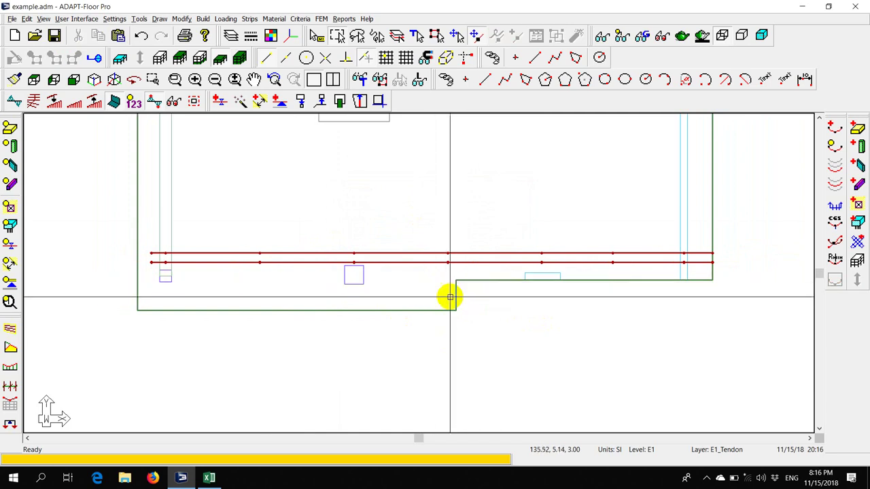
{"action": "left_click", "coordinate": [839, 127]}
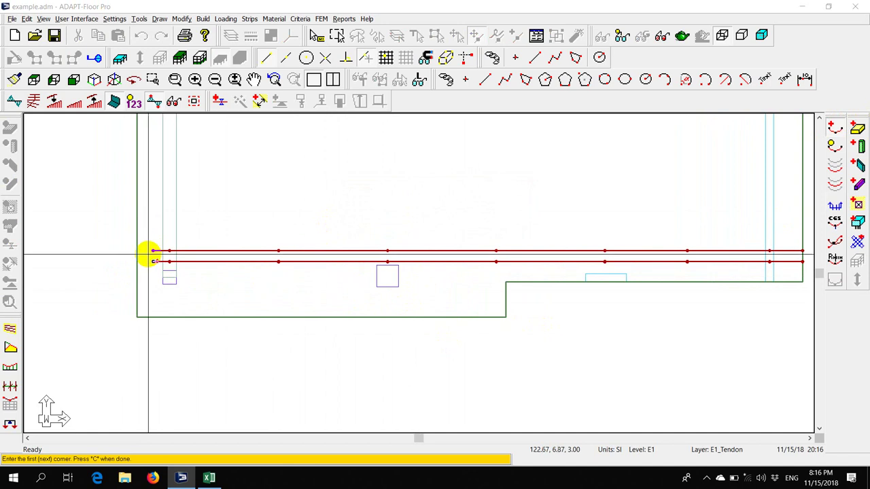
{"action": "scroll", "coordinate": [237, 334], "scroll_direction": "down", "scroll_amount": 2}
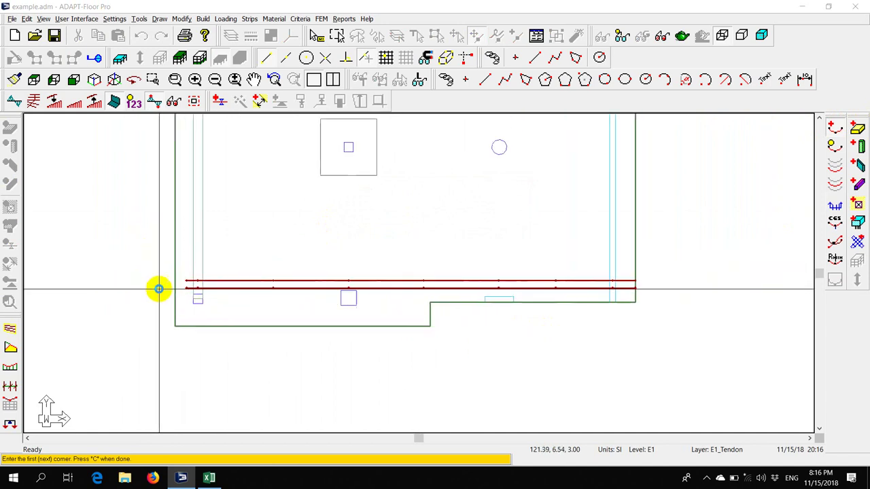
{"action": "scroll", "coordinate": [159, 289], "scroll_direction": "up", "scroll_amount": 3}
{"action": "right_click", "coordinate": [85, 154]}
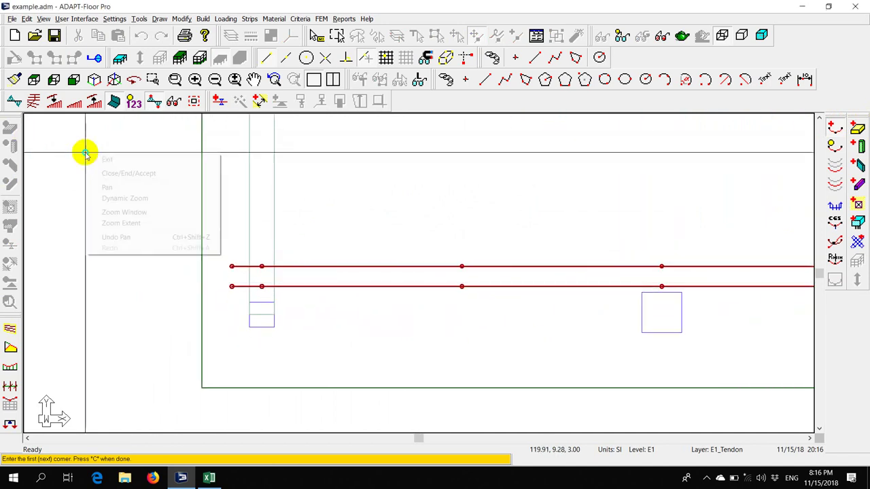
{"action": "left_click", "coordinate": [106, 159]}
- Stretch the left ends of both full-width tendons out to the slab's left edge
{"action": "scroll", "coordinate": [206, 218], "scroll_direction": "up", "scroll_amount": 1}
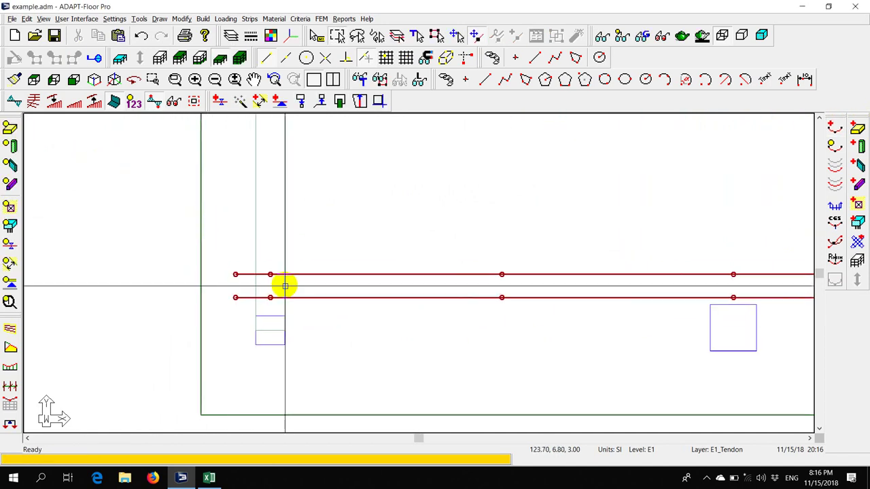
{"action": "left_click", "coordinate": [235, 275]}
{"action": "left_click", "coordinate": [200, 275]}
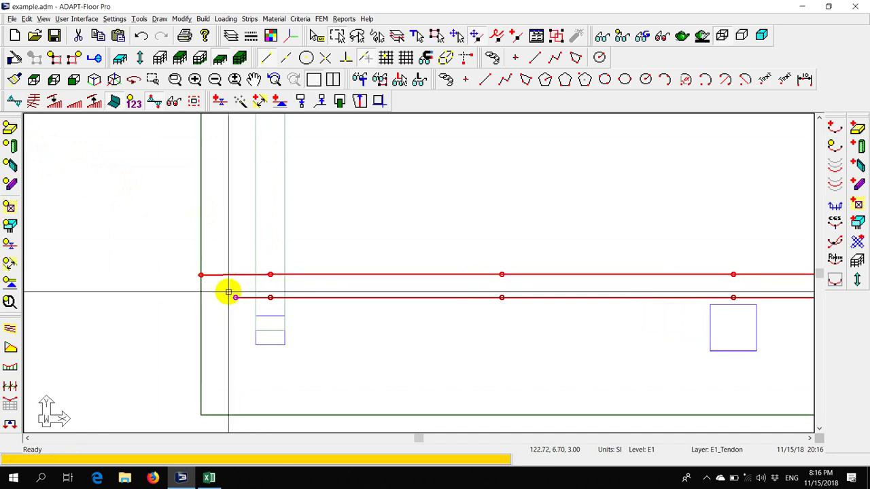
{"action": "left_click", "coordinate": [235, 297]}
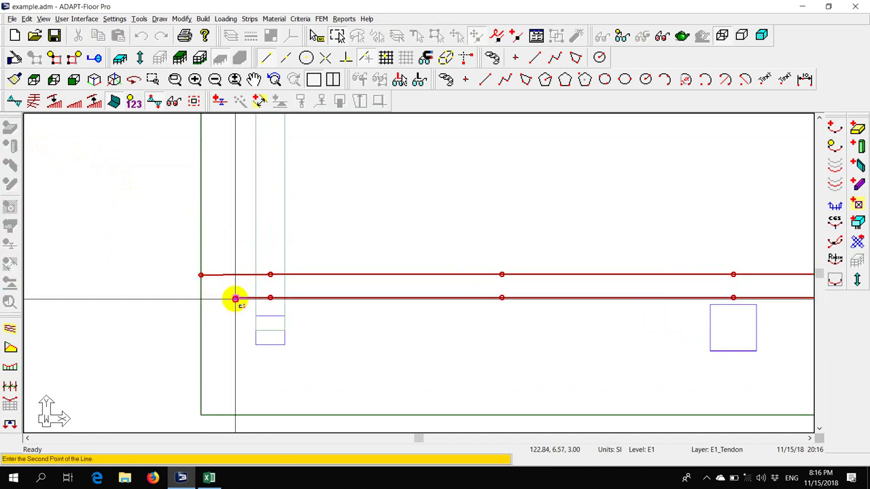
{"action": "left_click", "coordinate": [201, 298]}
{"action": "scroll", "coordinate": [159, 224], "scroll_direction": "down", "scroll_amount": 1}
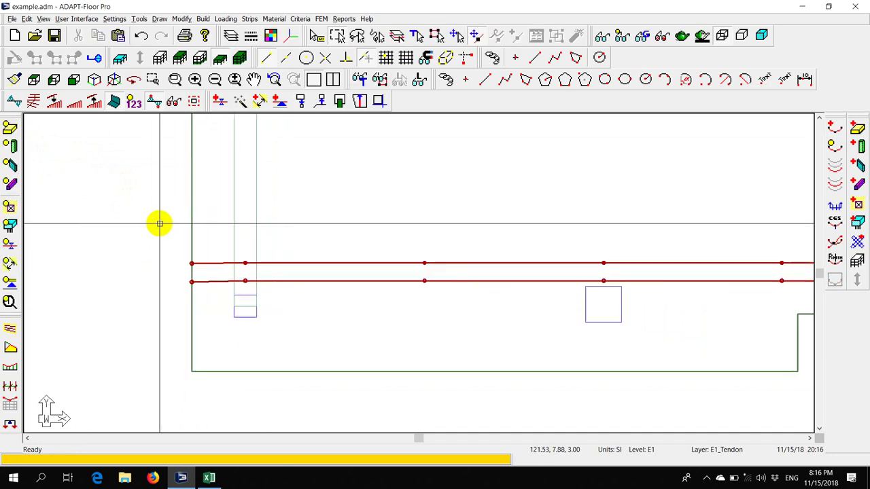
- Draw a tendon from the slab's left edge through the two lower columns to the inner corner of the slab step
{"action": "scroll", "coordinate": [159, 224], "scroll_direction": "down", "scroll_amount": 1}
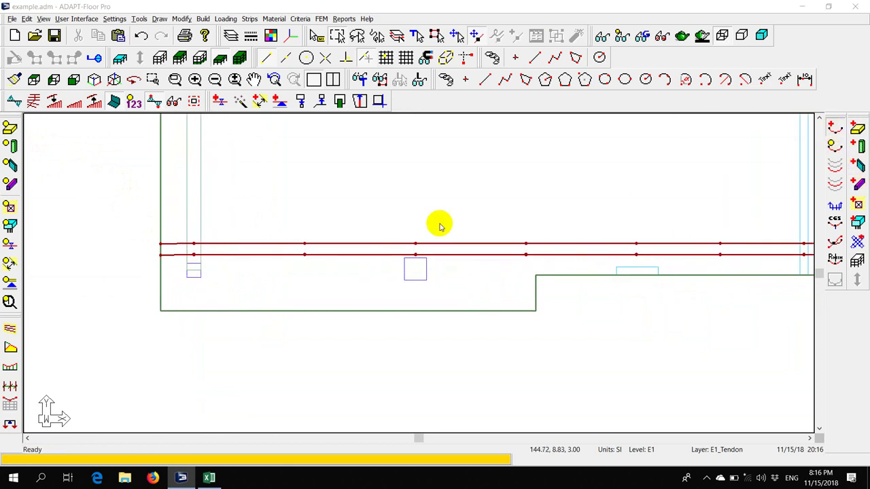
{"action": "left_click", "coordinate": [159, 268]}
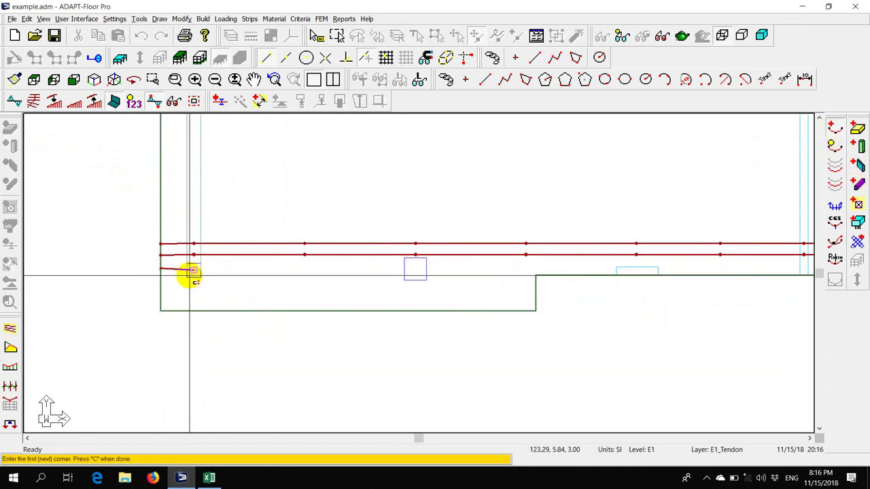
{"action": "left_click", "coordinate": [415, 272]}
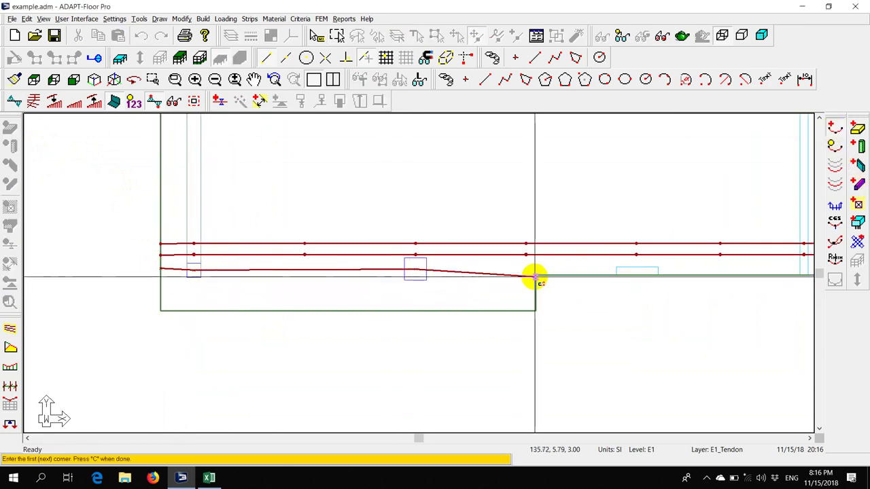
{"action": "left_click", "coordinate": [536, 276]}
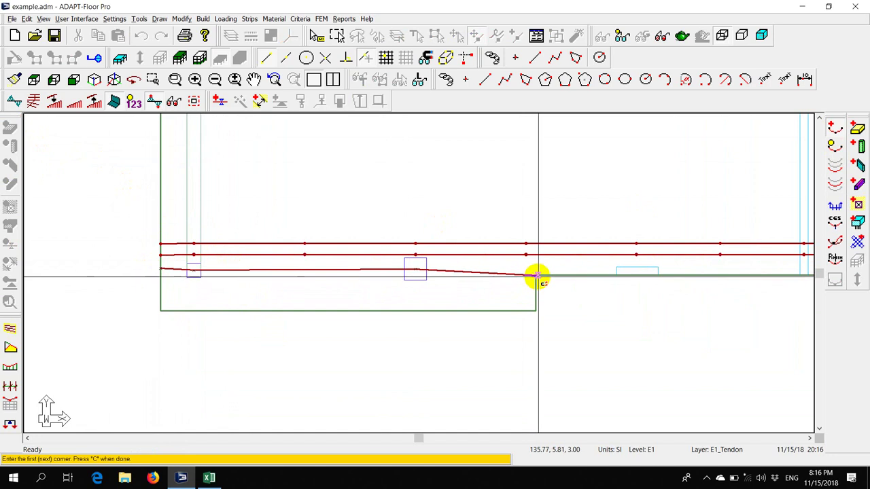
{"action": "right_click", "coordinate": [608, 292]}
{"action": "left_click", "coordinate": [616, 307]}
{"action": "right_click", "coordinate": [615, 298]}
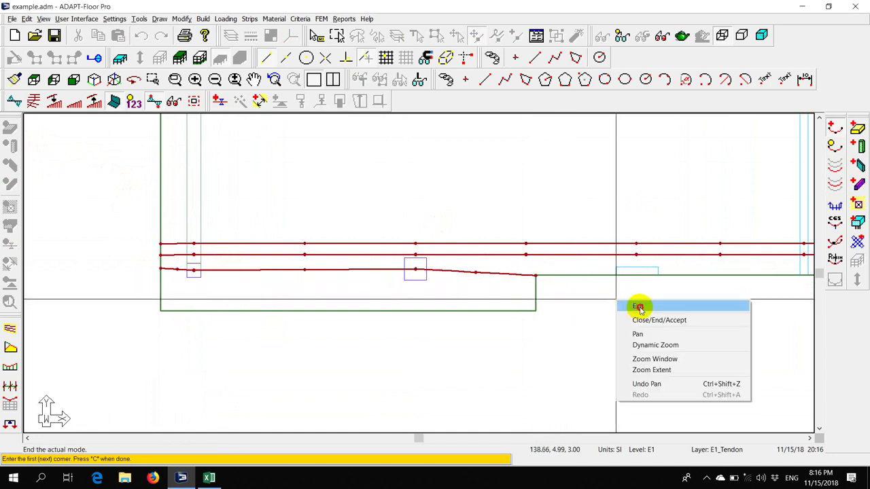
{"action": "left_click", "coordinate": [637, 305]}
- Set the Y coordinates of the new tendon's first and second points to 6 m
{"action": "scroll", "coordinate": [349, 272], "scroll_direction": "up", "scroll_amount": 3}
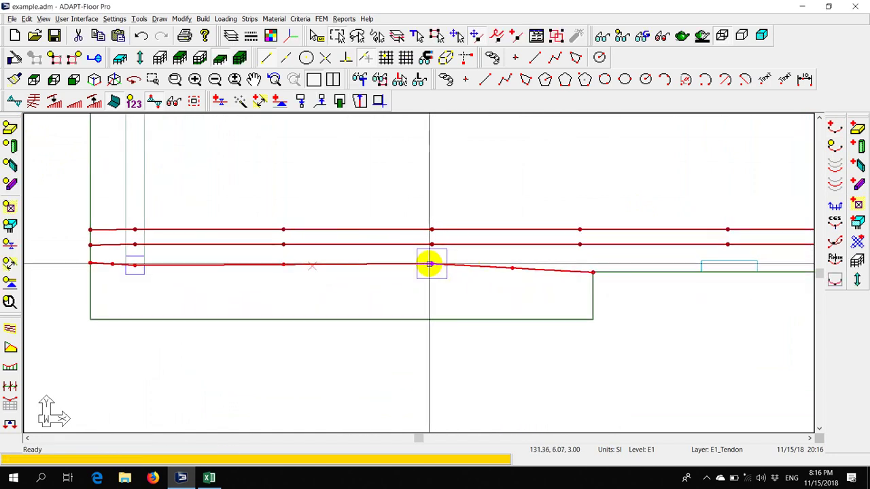
{"action": "key", "text": "Escape"}
{"action": "double_click", "coordinate": [360, 266]}
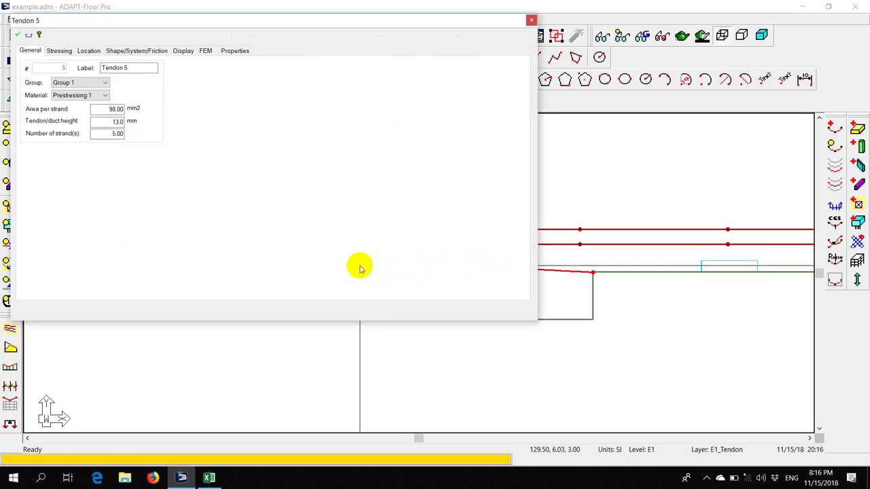
{"action": "left_click", "coordinate": [88, 50]}
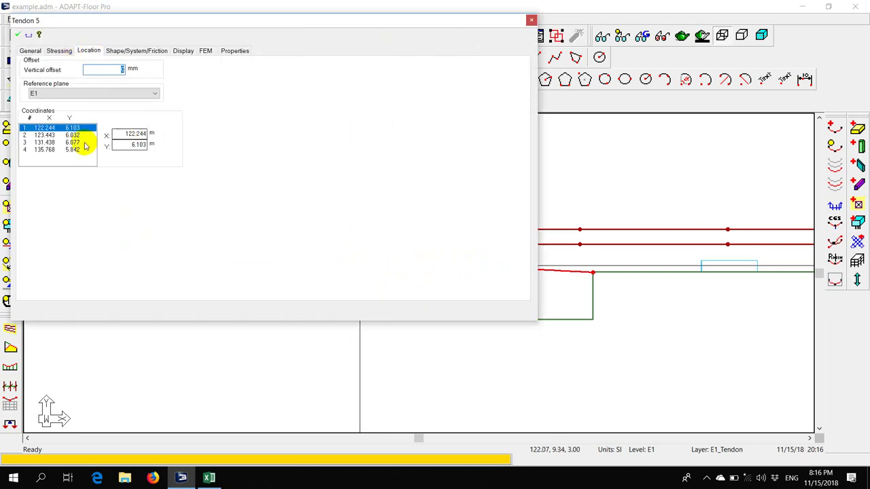
{"action": "double_click", "coordinate": [128, 144]}
{"action": "type", "text": "6"}
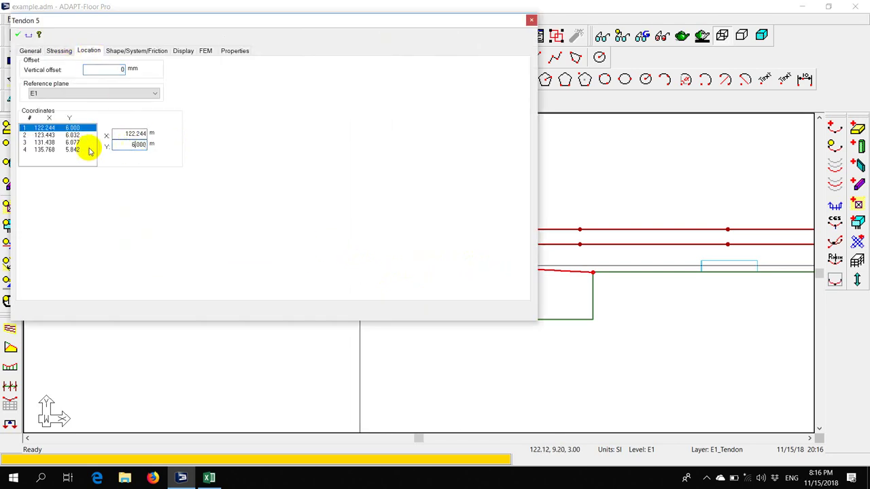
{"action": "left_click", "coordinate": [71, 136]}
{"action": "double_click", "coordinate": [129, 144]}
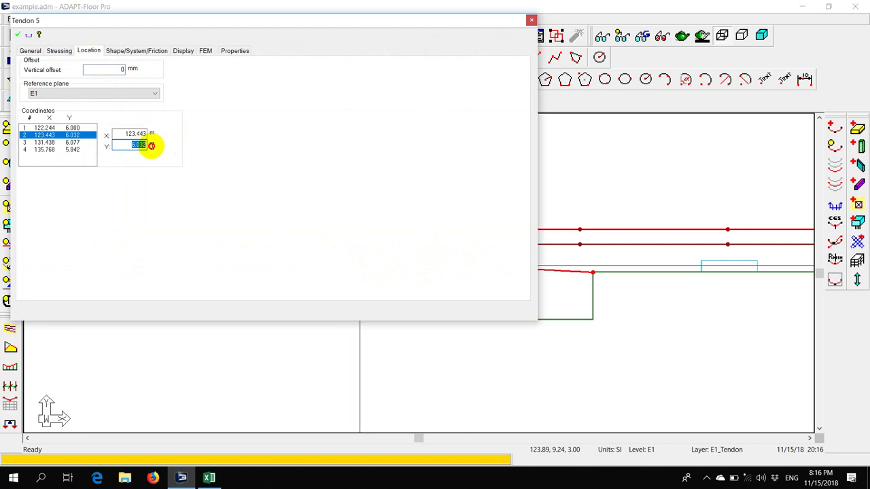
{"action": "type", "text": "6"}
- Set the Y coordinates of the new tendon's third and fourth points to 6 m and close its properties
{"action": "left_click", "coordinate": [57, 143]}
{"action": "double_click", "coordinate": [133, 143]}
{"action": "type", "text": "6"}
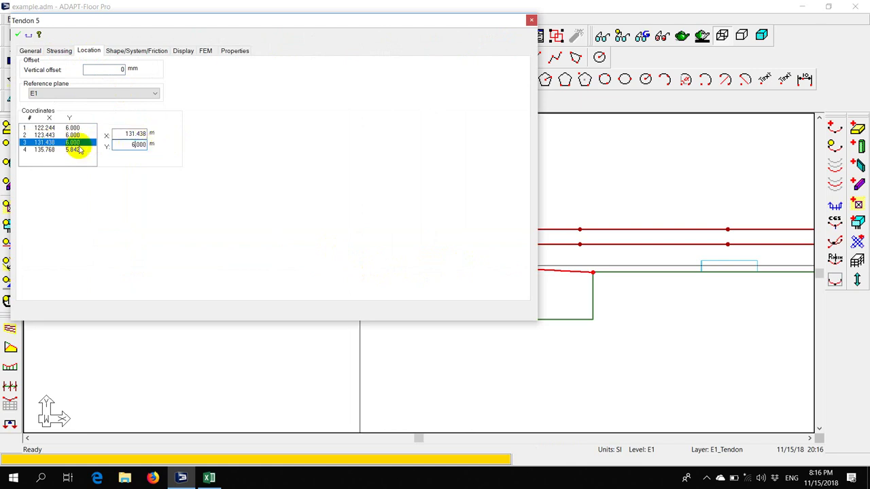
{"action": "left_click", "coordinate": [39, 149]}
{"action": "double_click", "coordinate": [129, 144]}
{"action": "type", "text": "6"}
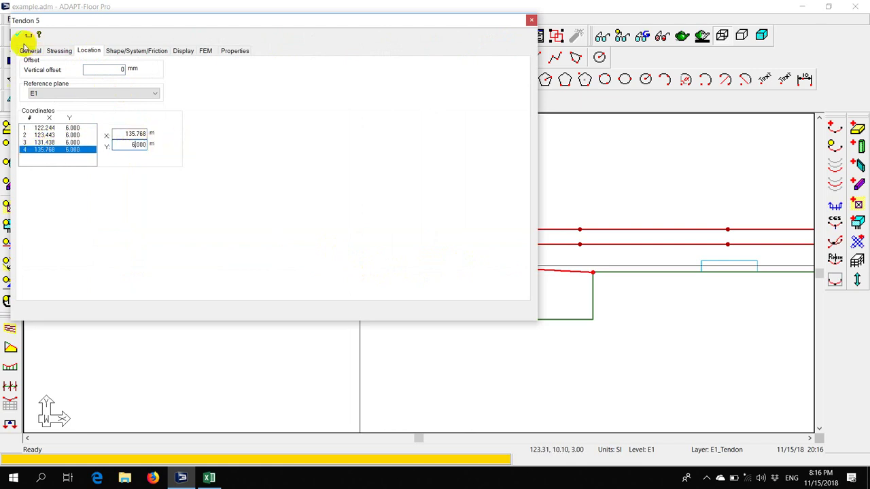
{"action": "left_click", "coordinate": [531, 21]}
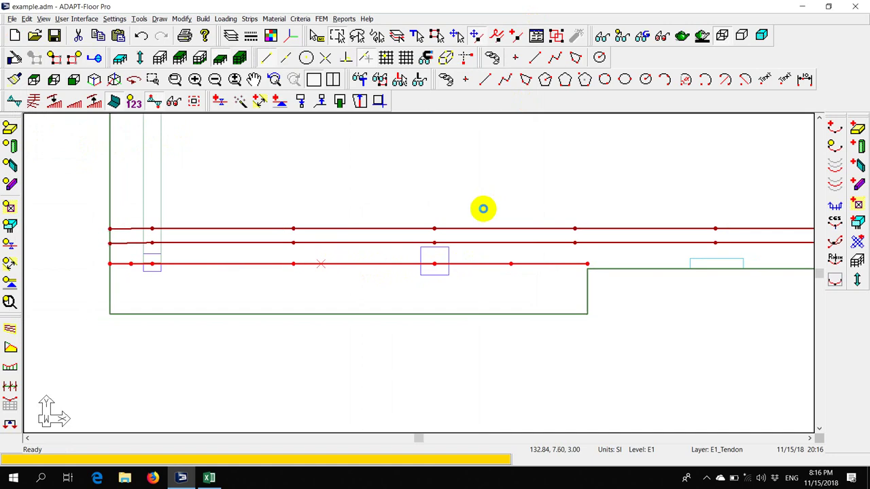
- Copy the short tendon once about 0.4 m straight down with an X offset of 0, and delete the original
{"action": "scroll", "coordinate": [482, 208], "scroll_direction": "down", "scroll_amount": 1}
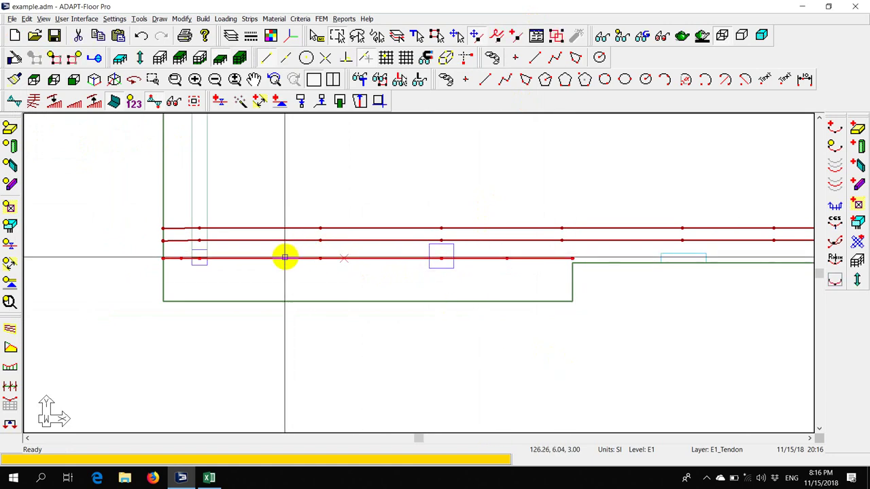
{"action": "left_click", "coordinate": [181, 19]}
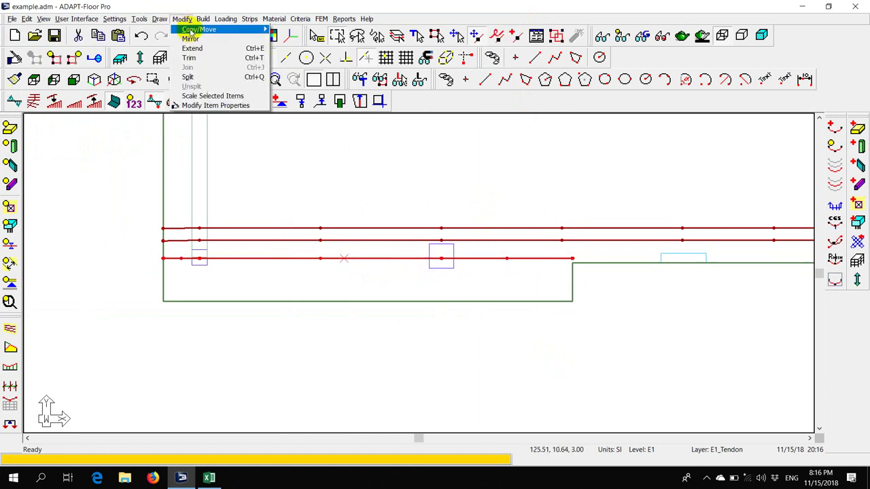
{"action": "mouse_move", "coordinate": [197, 29]}
{"action": "left_click", "coordinate": [292, 30]}
{"action": "left_click", "coordinate": [306, 264]}
{"action": "left_click", "coordinate": [306, 275]}
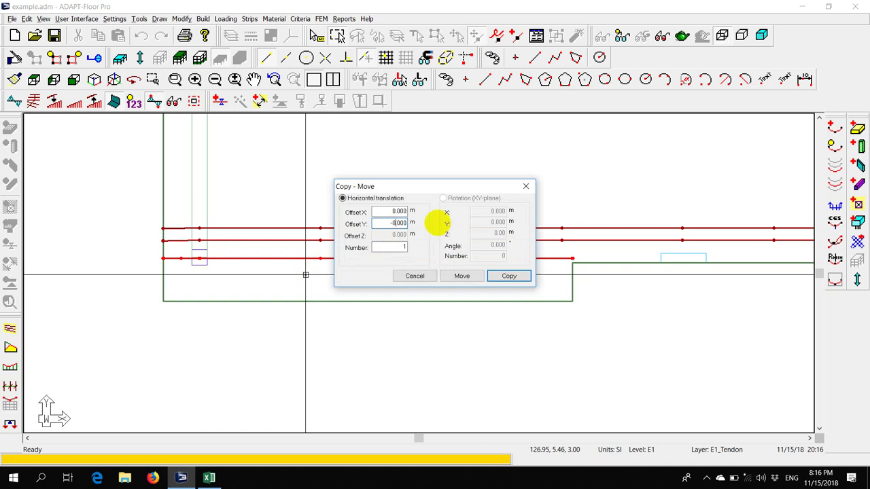
{"action": "left_click", "coordinate": [510, 276]}
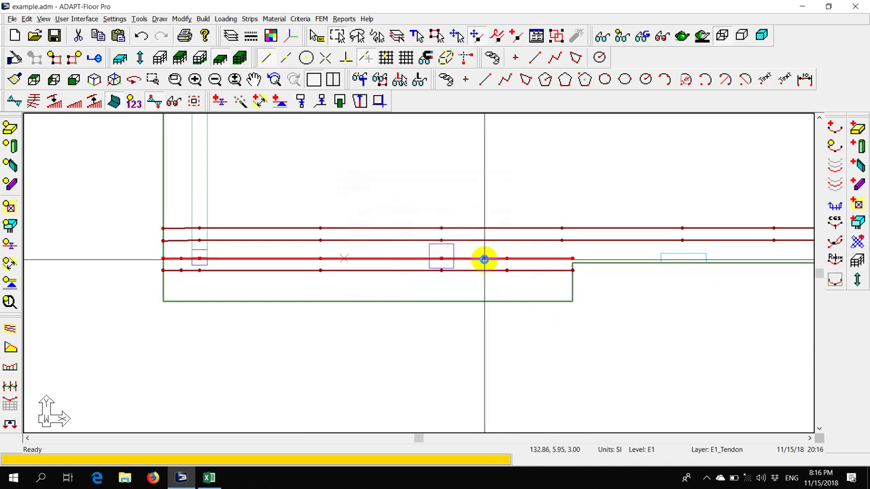
{"action": "key", "text": "Delete"}
- Copy the two long lower tendons about 8 m straight up to the middle column row
{"action": "scroll", "coordinate": [485, 260], "scroll_direction": "down", "scroll_amount": 5}
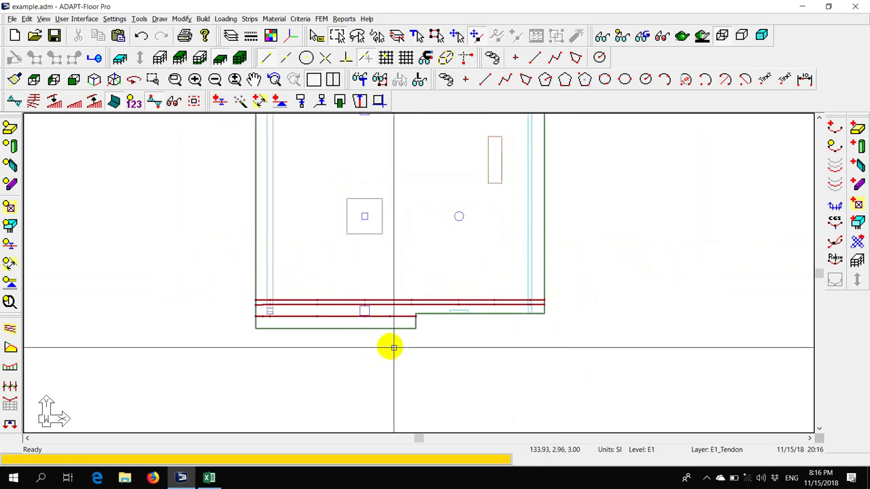
{"action": "mouse_move", "coordinate": [394, 352]}
{"action": "middle_mouse_down"}
{"action": "mouse_move", "coordinate": [388, 258]}
{"action": "mouse_move", "coordinate": [379, 300]}
{"action": "middle_mouse_up"}
{"action": "scroll", "coordinate": [331, 346], "scroll_direction": "up", "scroll_amount": 3}
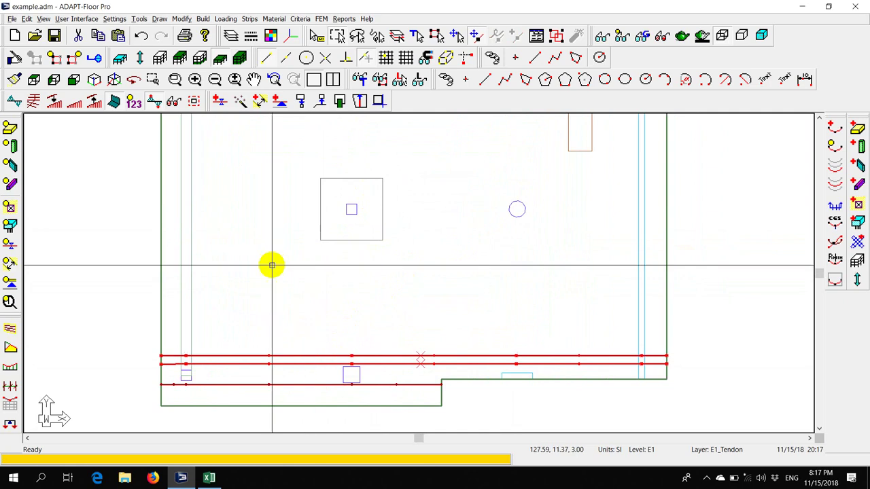
{"action": "left_click", "coordinate": [182, 19]}
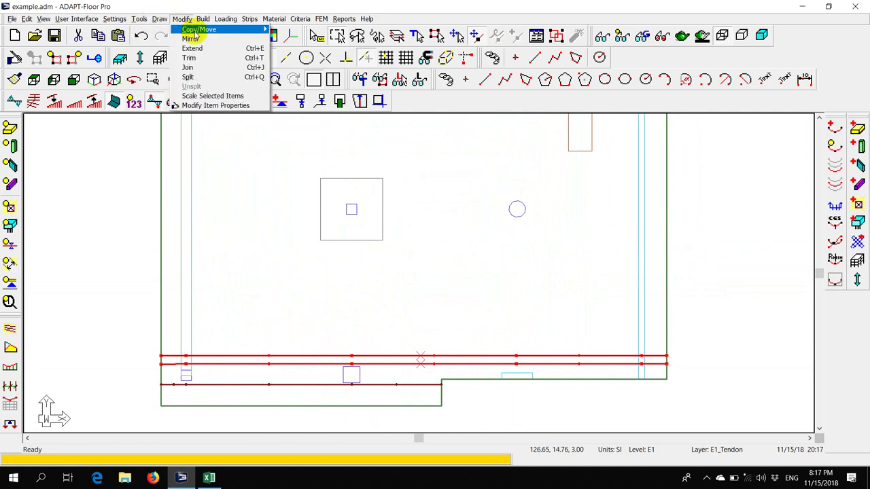
{"action": "mouse_move", "coordinate": [211, 27]}
{"action": "left_click", "coordinate": [320, 29]}
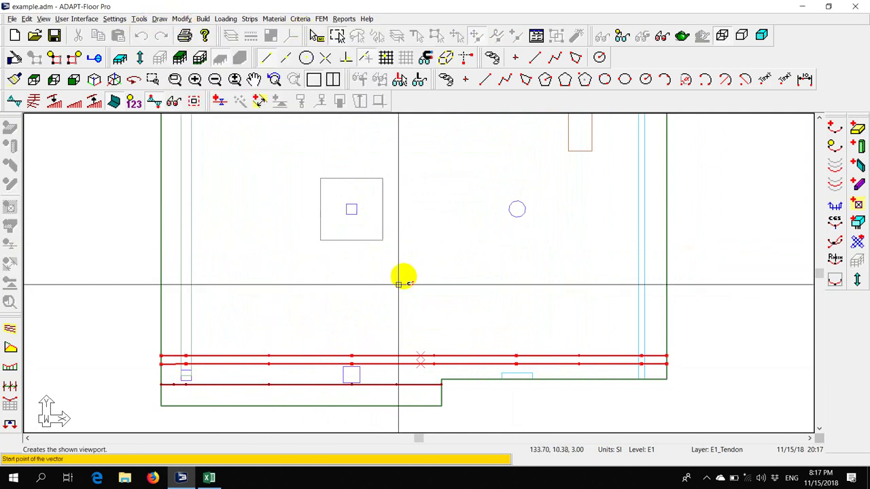
{"action": "left_click", "coordinate": [351, 372]}
{"action": "left_click", "coordinate": [355, 215]}
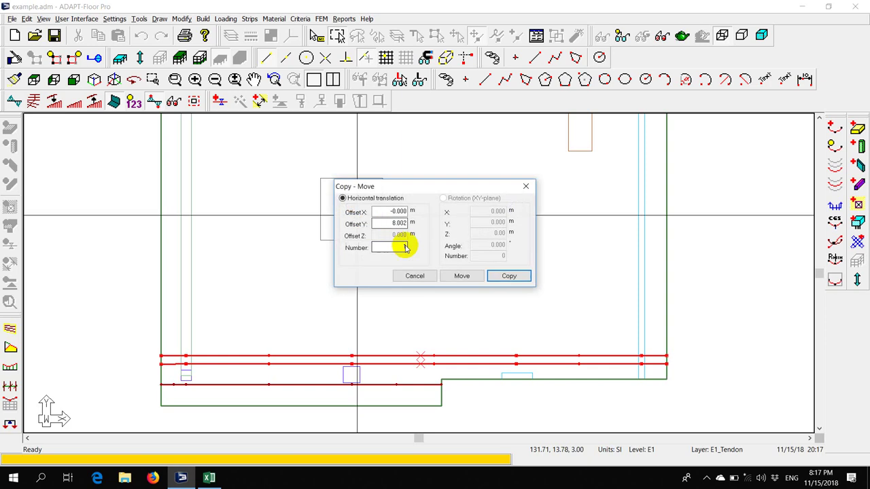
{"action": "left_click", "coordinate": [508, 276]}
- Copy the tendon pair at the middle column row about 1.07 m down, placing the copies across the columns
{"action": "scroll", "coordinate": [338, 304], "scroll_direction": "up", "scroll_amount": 5}
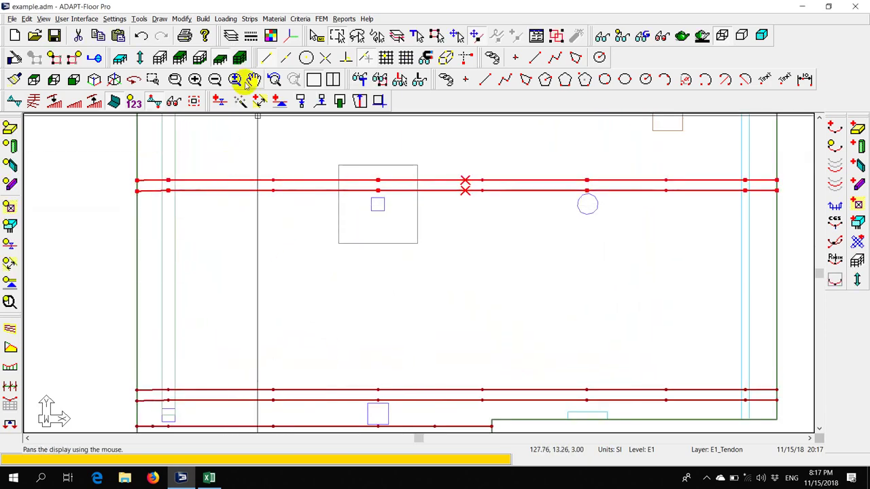
{"action": "left_click", "coordinate": [191, 18]}
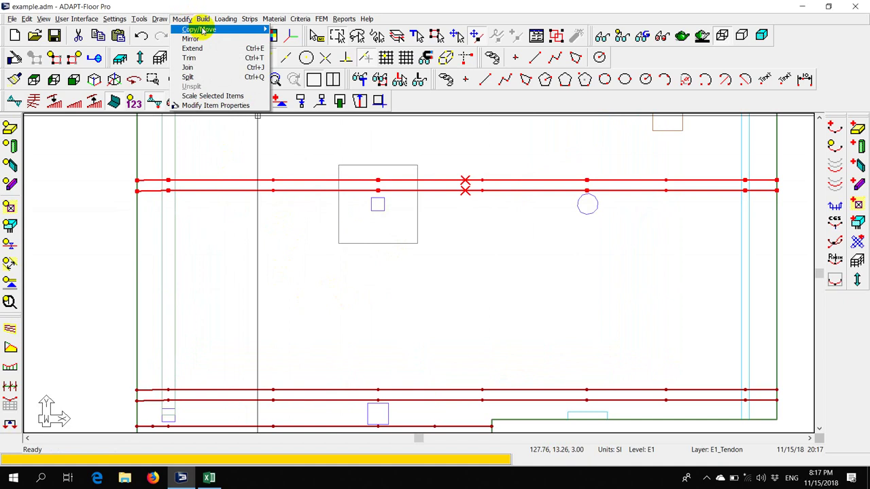
{"action": "mouse_move", "coordinate": [253, 29]}
{"action": "left_click", "coordinate": [288, 30]}
{"action": "left_click", "coordinate": [252, 207]}
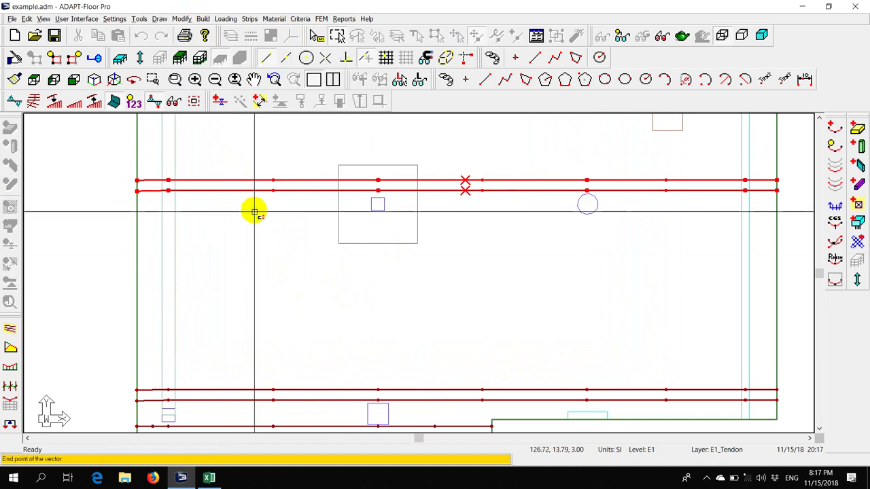
{"action": "left_click", "coordinate": [252, 233]}
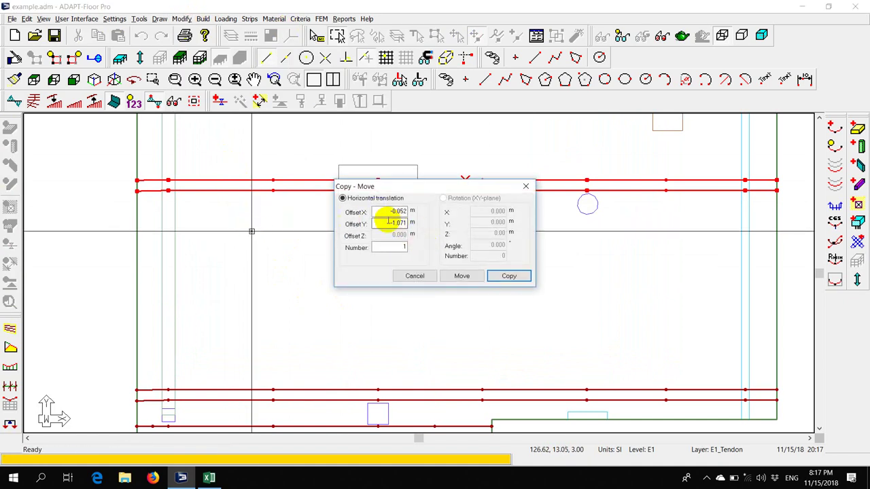
{"action": "left_click", "coordinate": [509, 275]}
- Move the lower pair of tendons in the middle column row by an X offset of 0 and a Y offset of -0.3 m
{"action": "scroll", "coordinate": [306, 249], "scroll_direction": "down", "scroll_amount": 2}
{"action": "scroll", "coordinate": [260, 234], "scroll_direction": "up", "scroll_amount": 2}
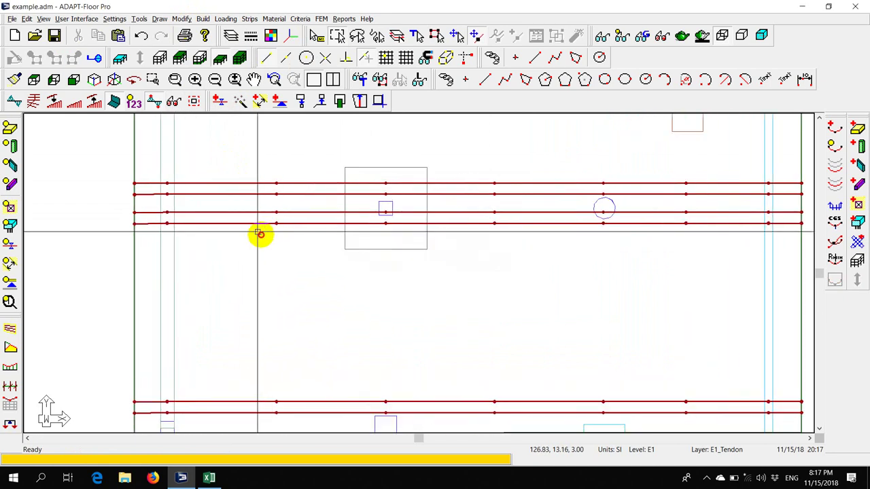
{"action": "left_click_drag", "start_coordinate": [259, 234], "coordinate": [235, 205]}
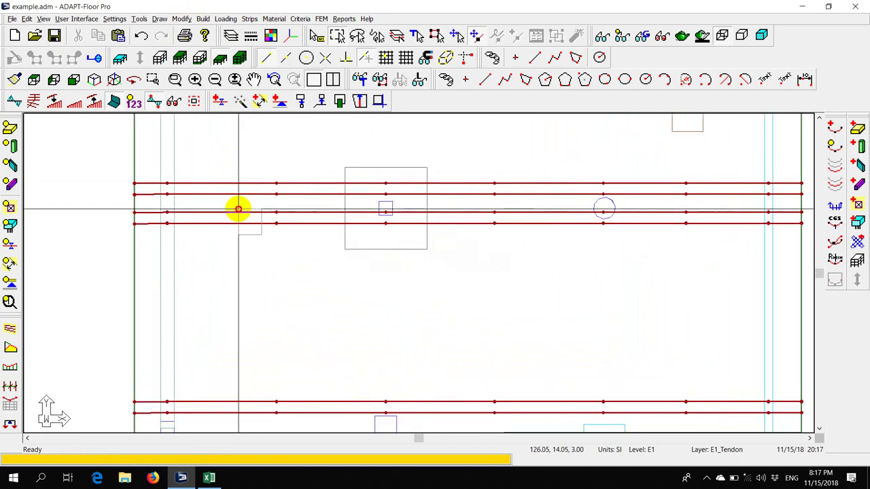
{"action": "left_click", "coordinate": [181, 19]}
{"action": "mouse_move", "coordinate": [258, 28]}
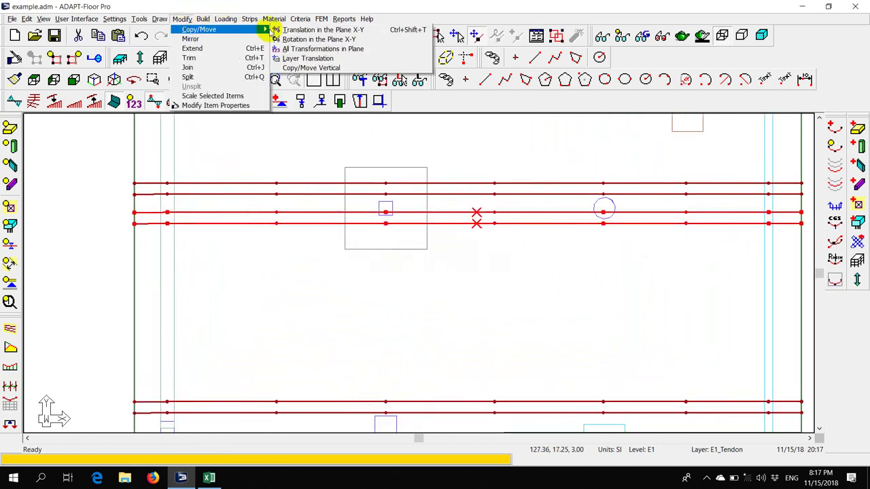
{"action": "left_click", "coordinate": [291, 30]}
{"action": "left_click", "coordinate": [292, 249]}
{"action": "left_click", "coordinate": [289, 254]}
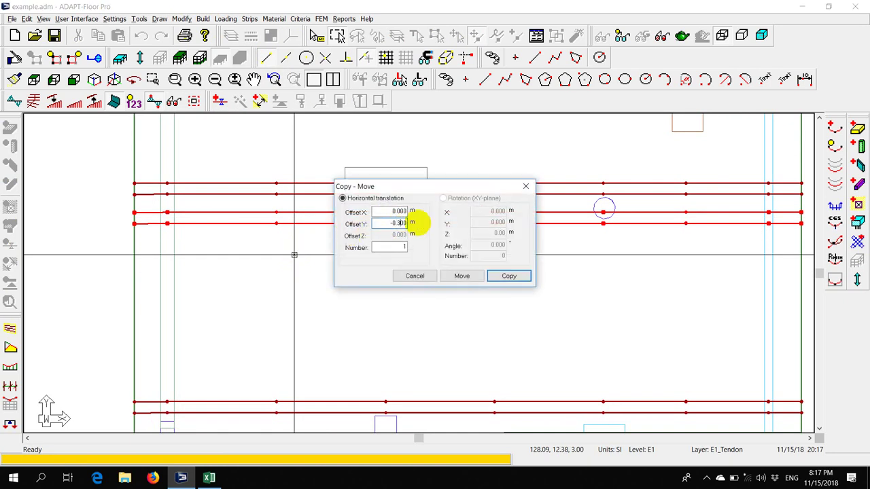
{"action": "left_click", "coordinate": [462, 276]}
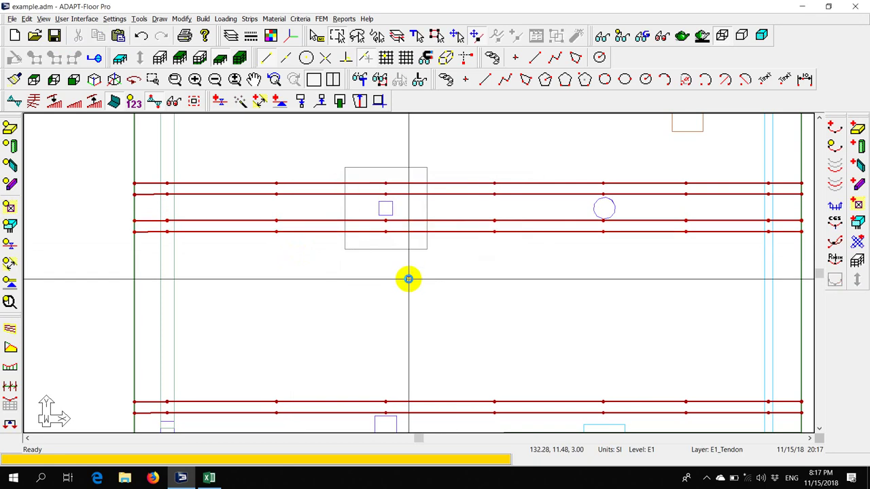
- Copy the four tendons of the middle column row up to the upper column row, using the column centres as reference points
{"action": "scroll", "coordinate": [278, 270], "scroll_direction": "down", "scroll_amount": 2}
{"action": "scroll", "coordinate": [360, 299], "scroll_direction": "down", "scroll_amount": 2}
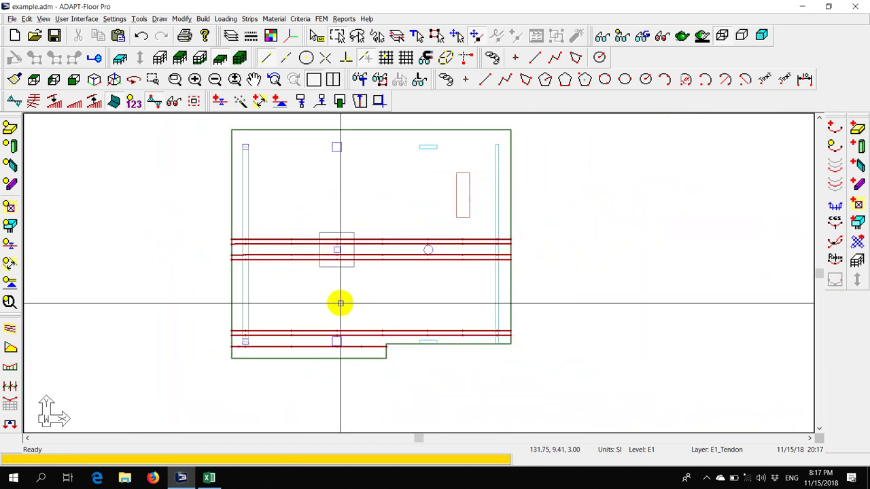
{"action": "scroll", "coordinate": [265, 148], "scroll_direction": "up", "scroll_amount": 1}
{"action": "scroll", "coordinate": [360, 153], "scroll_direction": "down", "scroll_amount": 1}
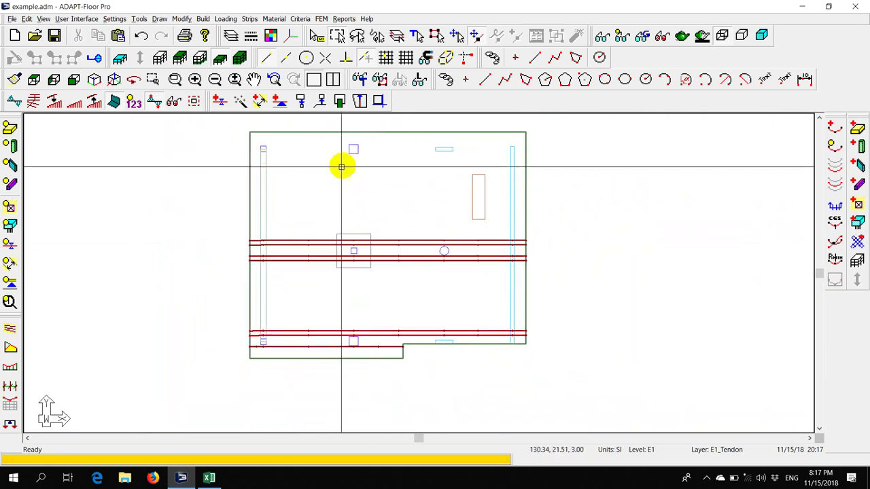
{"action": "scroll", "coordinate": [342, 167], "scroll_direction": "up", "scroll_amount": 1}
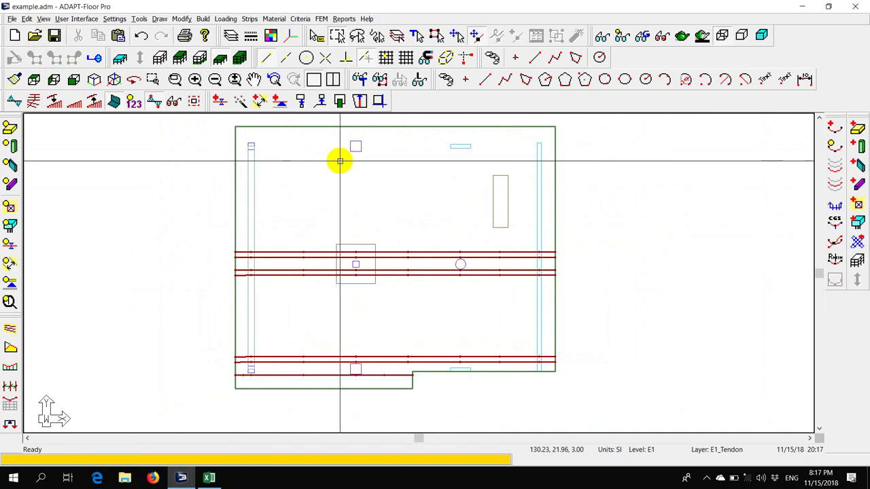
{"action": "scroll", "coordinate": [349, 194], "scroll_direction": "up", "scroll_amount": 1}
{"action": "scroll", "coordinate": [338, 254], "scroll_direction": "down", "scroll_amount": 1}
{"action": "scroll", "coordinate": [338, 254], "scroll_direction": "up", "scroll_amount": 1}
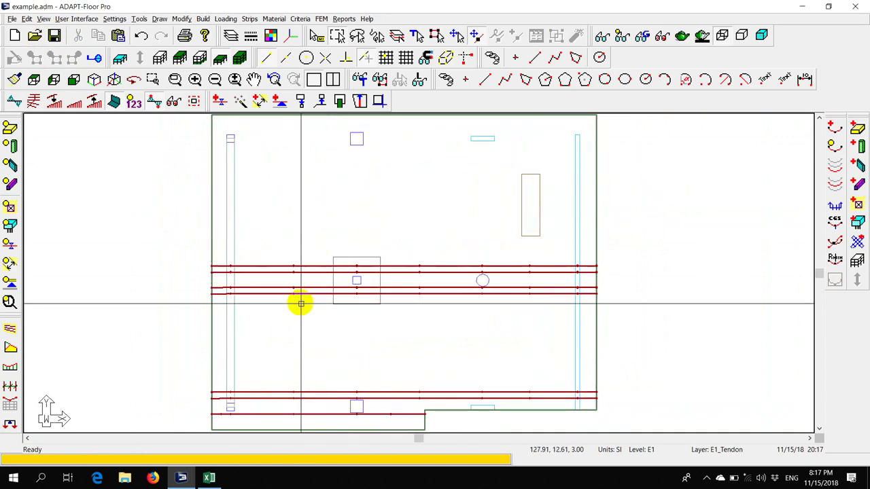
{"action": "left_click", "coordinate": [301, 262]}
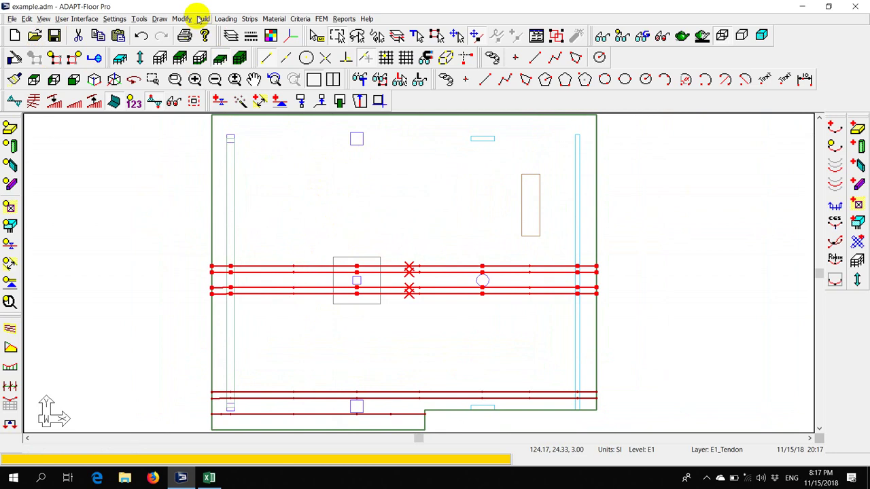
{"action": "left_click", "coordinate": [182, 19]}
{"action": "mouse_move", "coordinate": [221, 34]}
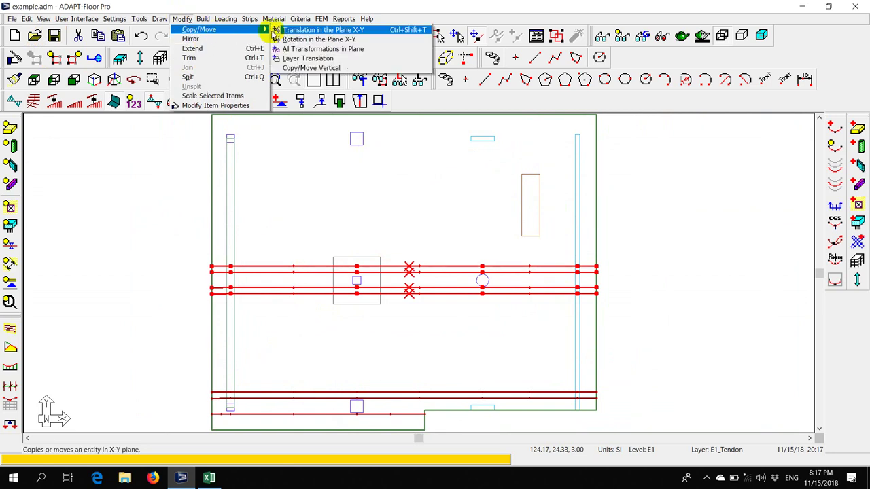
{"action": "left_click", "coordinate": [307, 31]}
{"action": "left_click", "coordinate": [358, 279]}
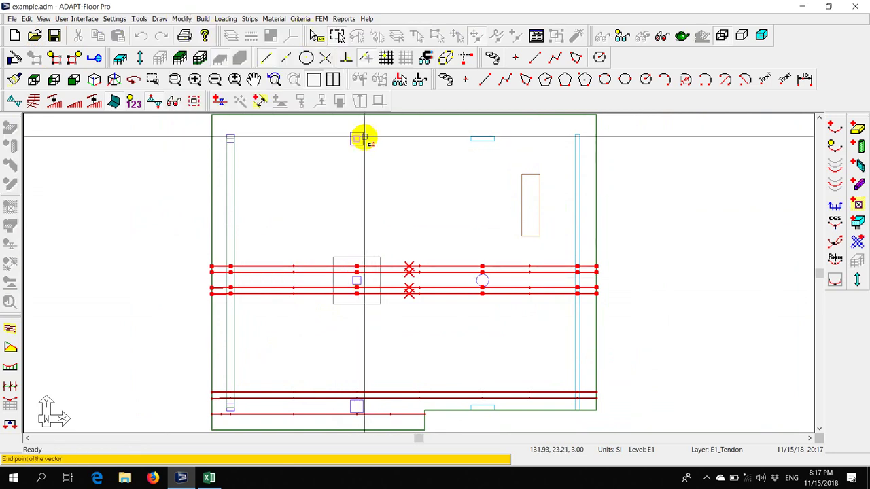
{"action": "left_click", "coordinate": [364, 138]}
{"action": "left_click", "coordinate": [501, 274]}
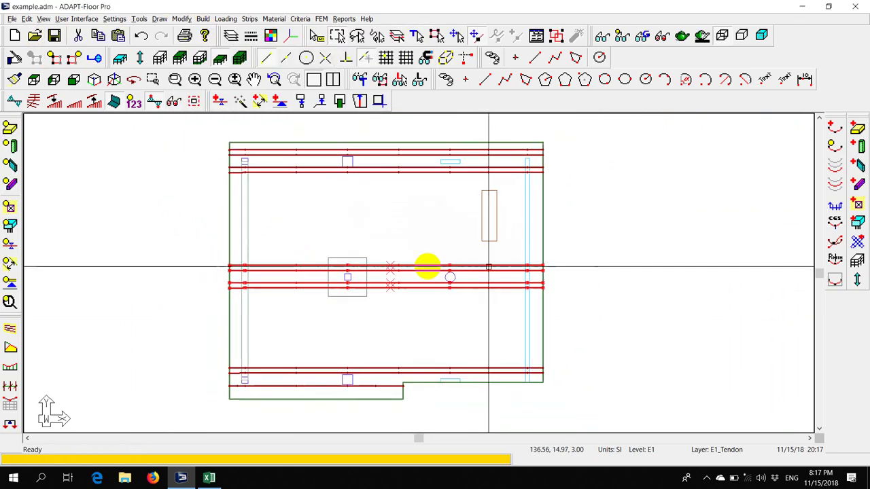
{"action": "scroll", "coordinate": [538, 249], "scroll_direction": "down", "scroll_amount": 1}
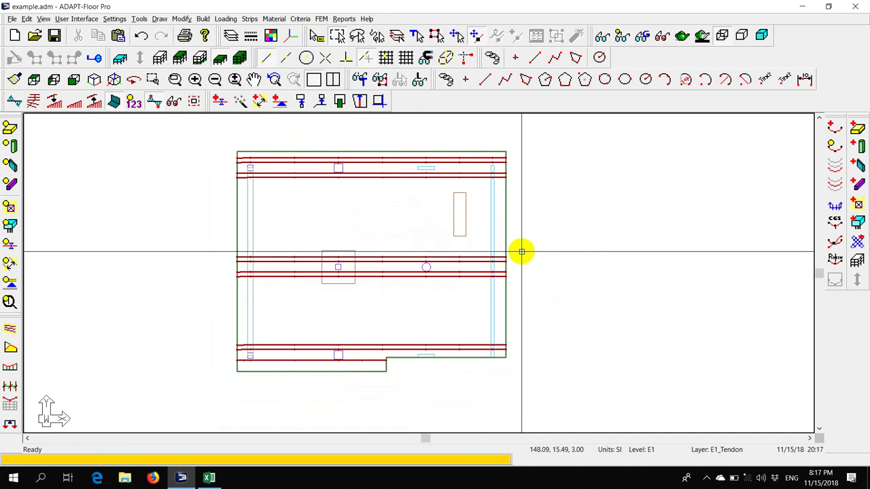
{"action": "scroll", "coordinate": [377, 279], "scroll_direction": "up", "scroll_amount": 1}
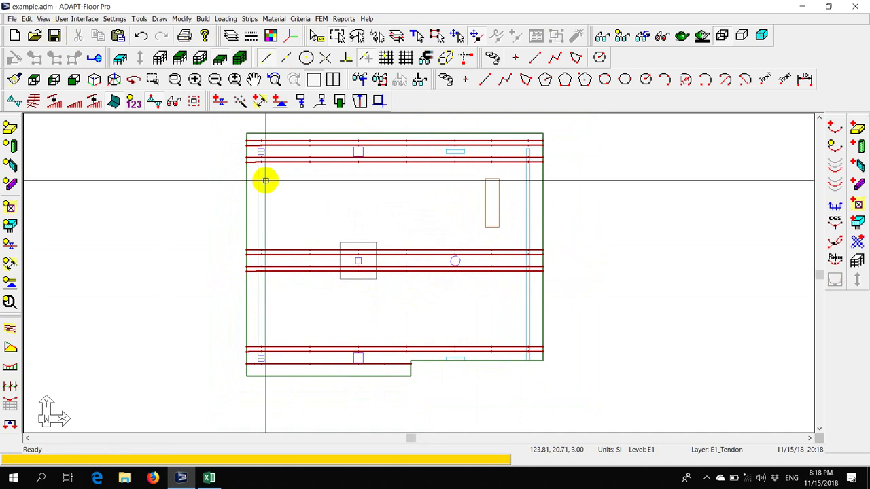
{"action": "scroll", "coordinate": [369, 315], "scroll_direction": "up", "scroll_amount": 1}
{"action": "scroll", "coordinate": [390, 326], "scroll_direction": "up", "scroll_amount": 1}
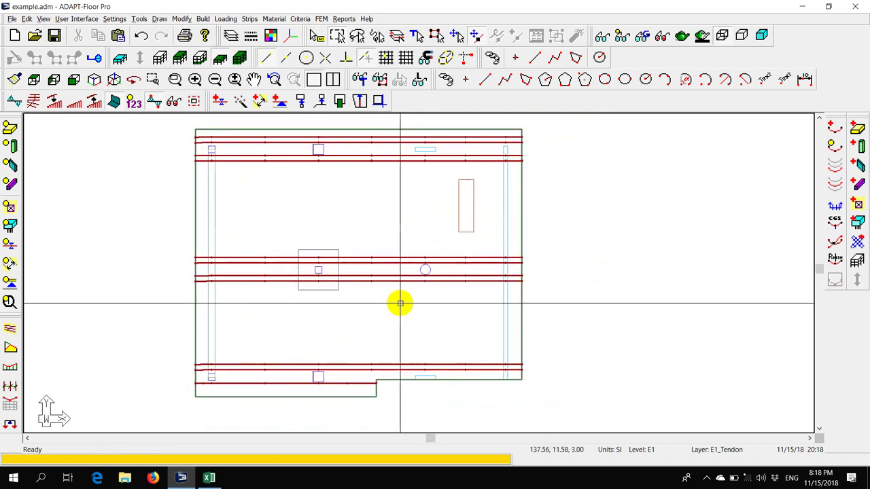
{"action": "left_click", "coordinate": [835, 128]}
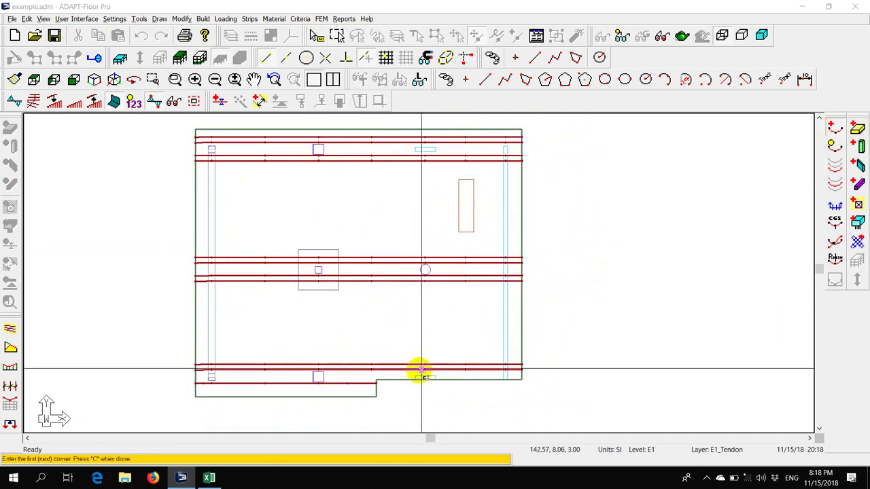
{"action": "scroll", "coordinate": [321, 399], "scroll_direction": "up", "scroll_amount": 2}
{"action": "left_click", "coordinate": [320, 395]}
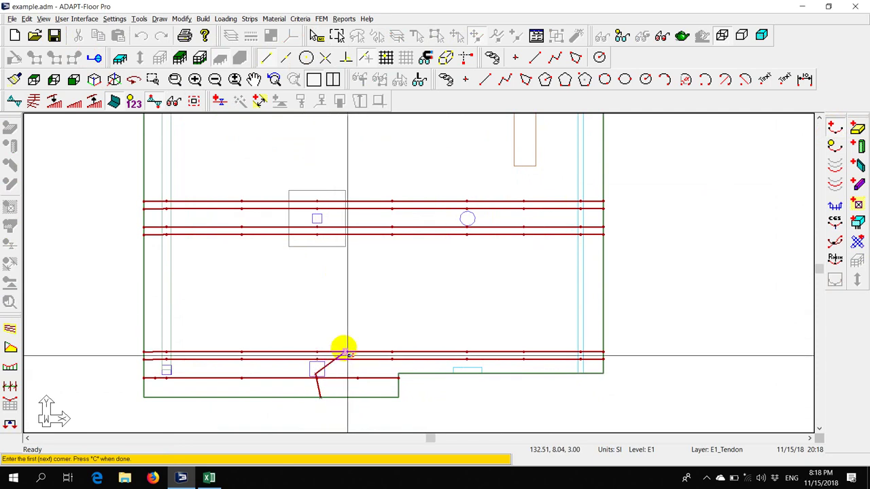
{"action": "key", "text": "Escape"}
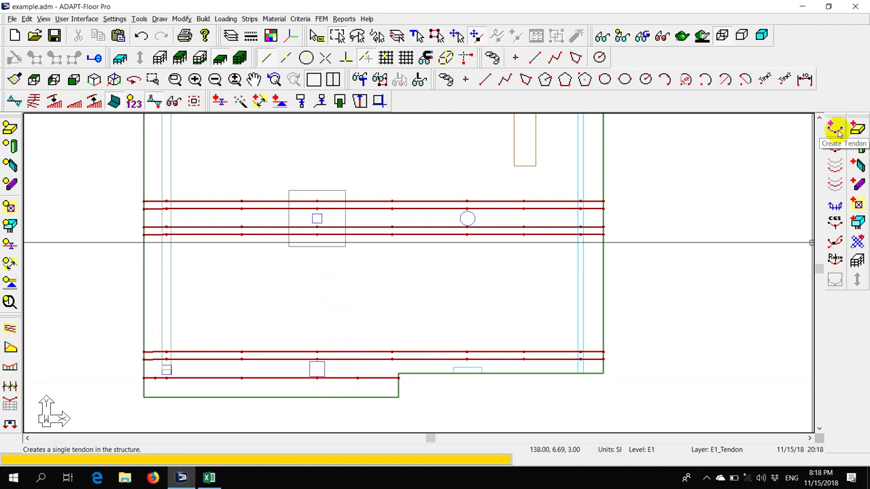
- Draw a vertical tendon from the slab's lower edge through the lower, middle and upper square columns to the upper edge
{"action": "left_click", "coordinate": [836, 129]}
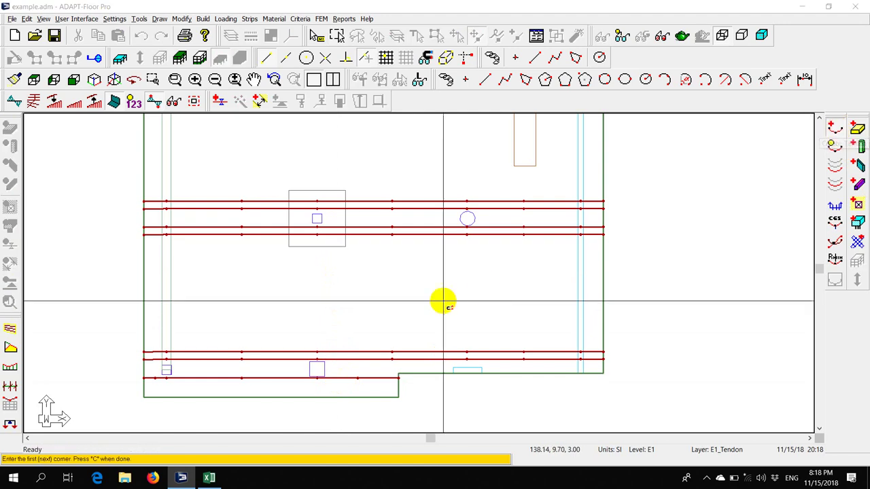
{"action": "left_click", "coordinate": [316, 398]}
{"action": "scroll", "coordinate": [315, 396], "scroll_direction": "up", "scroll_amount": 1}
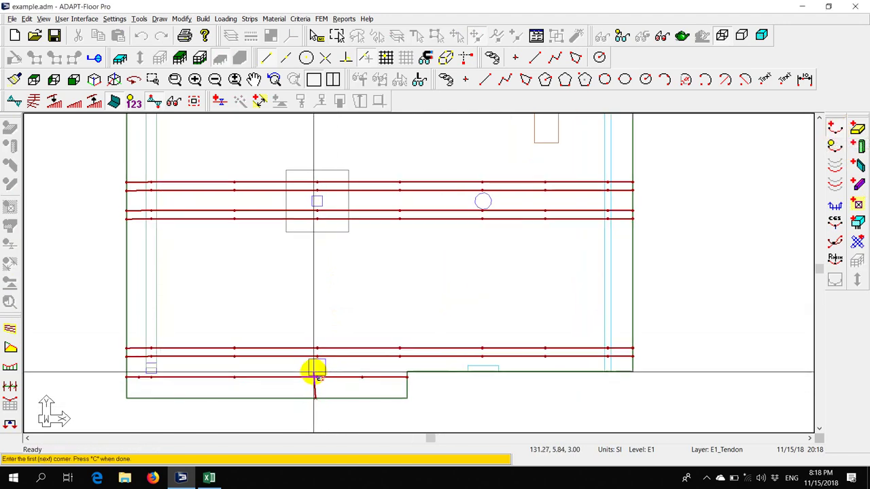
{"action": "left_click", "coordinate": [311, 202]}
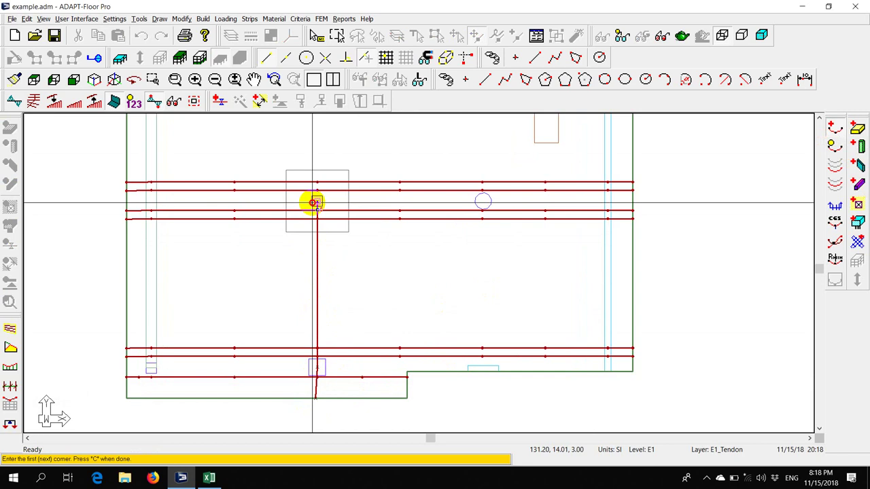
{"action": "scroll", "coordinate": [339, 322], "scroll_direction": "down", "scroll_amount": 1}
{"action": "scroll", "coordinate": [339, 322], "scroll_direction": "down", "scroll_amount": 2}
{"action": "scroll", "coordinate": [349, 197], "scroll_direction": "up", "scroll_amount": 3}
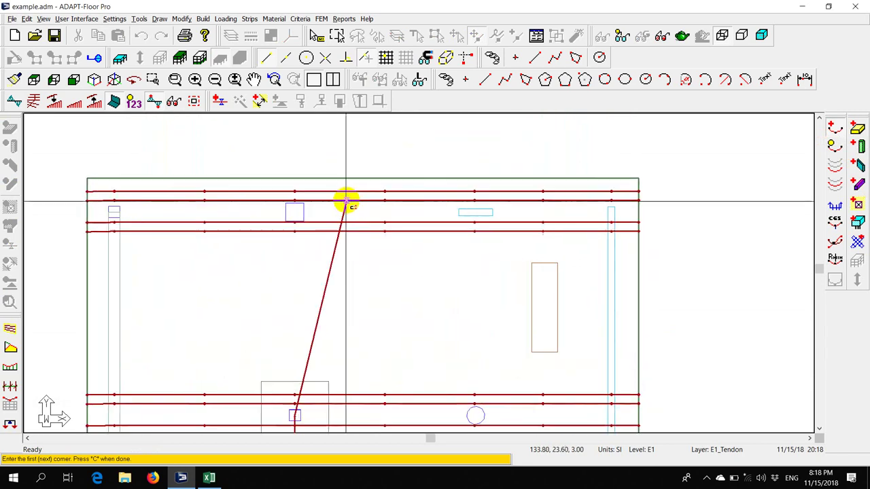
{"action": "scroll", "coordinate": [301, 210], "scroll_direction": "up", "scroll_amount": 2}
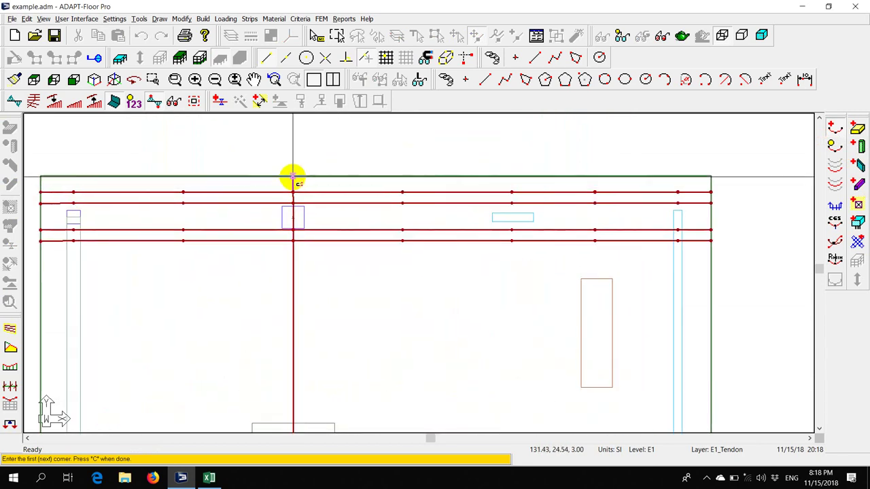
{"action": "right_click", "coordinate": [336, 165]}
{"action": "left_click", "coordinate": [355, 167]}
{"action": "scroll", "coordinate": [355, 164], "scroll_direction": "down", "scroll_amount": 1}
{"action": "right_click", "coordinate": [355, 156]}
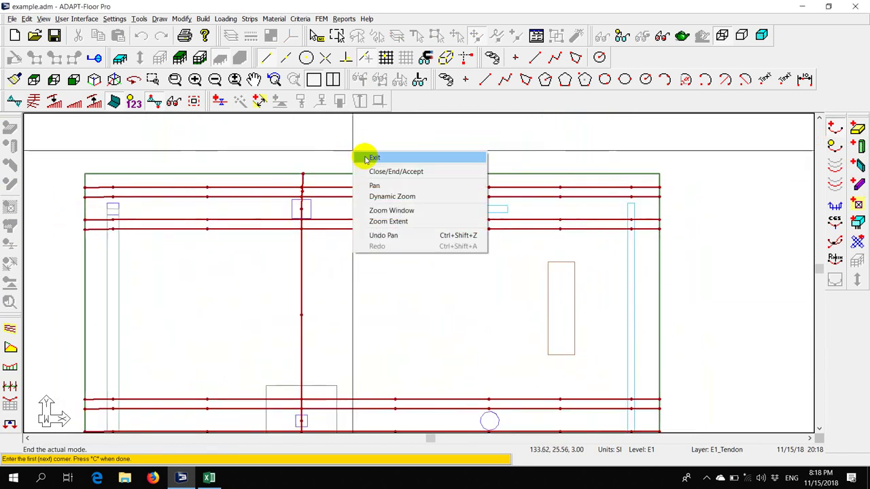
{"action": "left_click", "coordinate": [361, 159]}
{"action": "scroll", "coordinate": [359, 149], "scroll_direction": "down", "scroll_amount": 1}
{"action": "scroll", "coordinate": [359, 148], "scroll_direction": "down", "scroll_amount": 1}
{"action": "mouse_move", "coordinate": [392, 314]}
{"action": "middle_mouse_down"}
{"action": "mouse_move", "coordinate": [382, 264]}
{"action": "mouse_move", "coordinate": [340, 297]}
{"action": "mouse_move", "coordinate": [338, 328]}
{"action": "middle_mouse_up"}
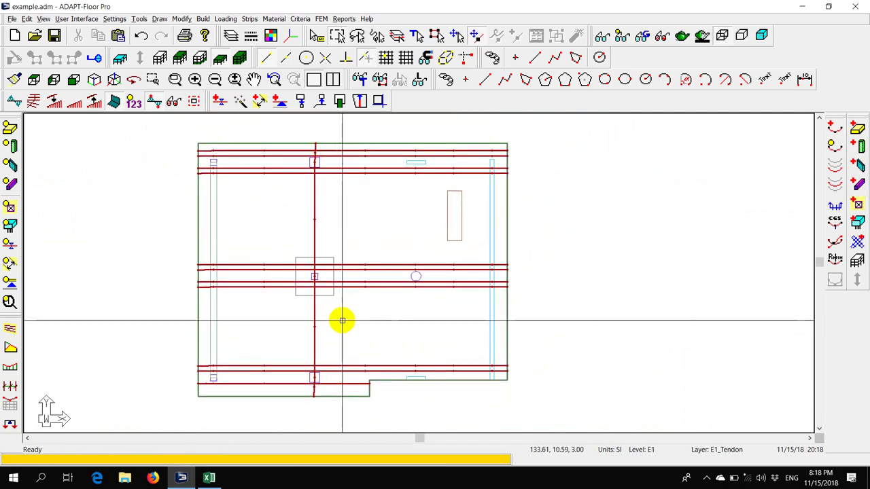
- Copy the vertical tendon through the square columns once with an X offset of -1 m and a Y offset of 0
{"action": "middle_click_drag", "start_coordinate": [328, 340], "coordinate": [312, 332]}
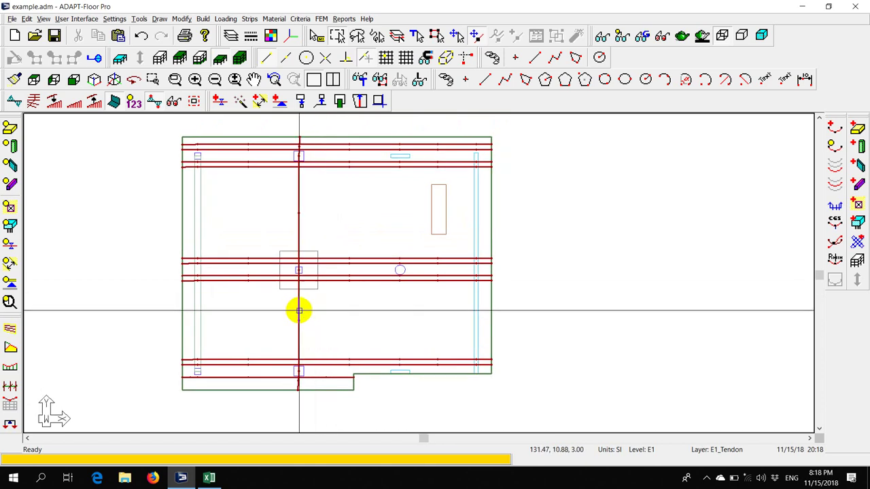
{"action": "left_click", "coordinate": [299, 311]}
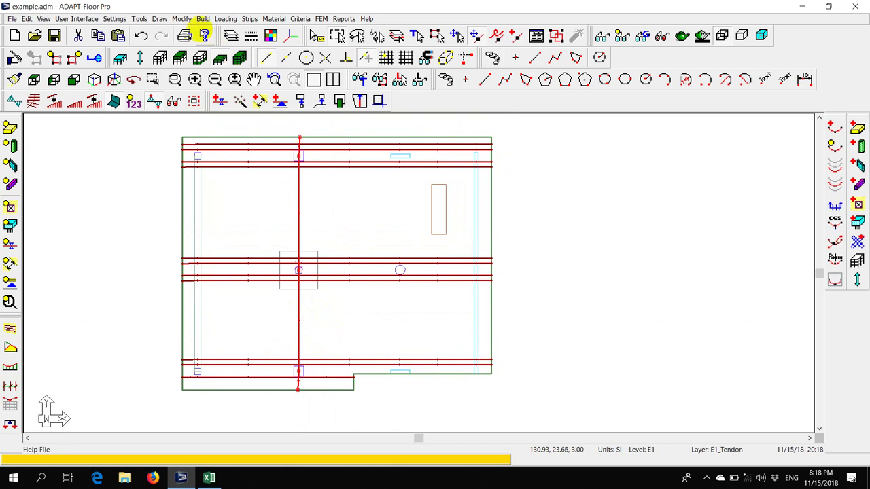
{"action": "left_click", "coordinate": [181, 19]}
{"action": "mouse_move", "coordinate": [194, 29]}
{"action": "left_click", "coordinate": [287, 30]}
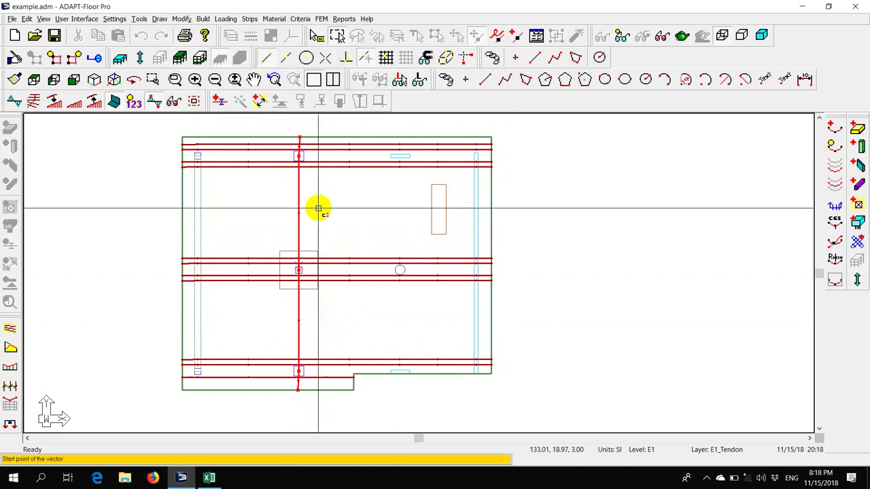
{"action": "left_click", "coordinate": [297, 218]}
{"action": "left_click", "coordinate": [283, 218]}
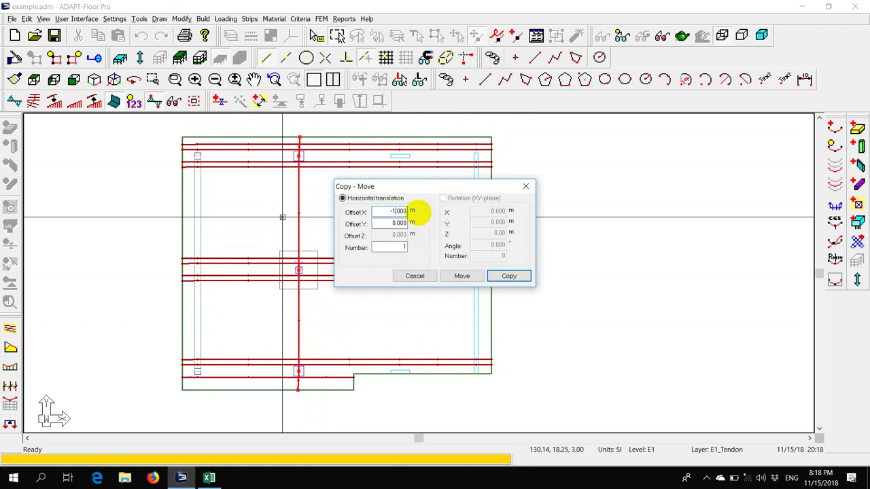
{"action": "left_click", "coordinate": [501, 275]}
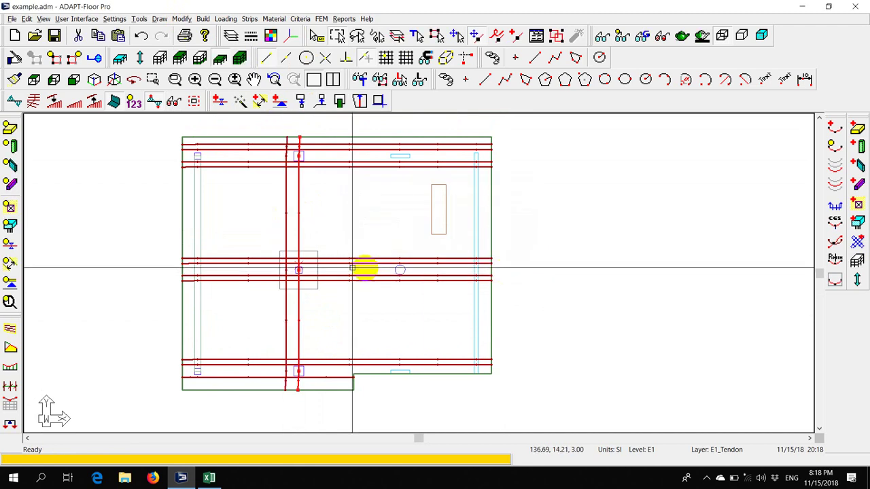
- Delete the new tendon copy just left of the square columns' tendon
{"action": "scroll", "coordinate": [306, 246], "scroll_direction": "up", "scroll_amount": 3}
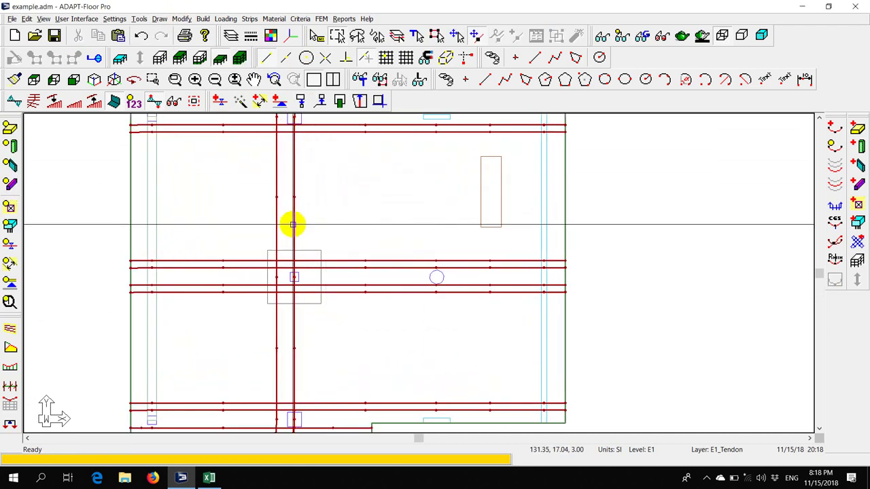
{"action": "scroll", "coordinate": [292, 224], "scroll_direction": "down", "scroll_amount": 1}
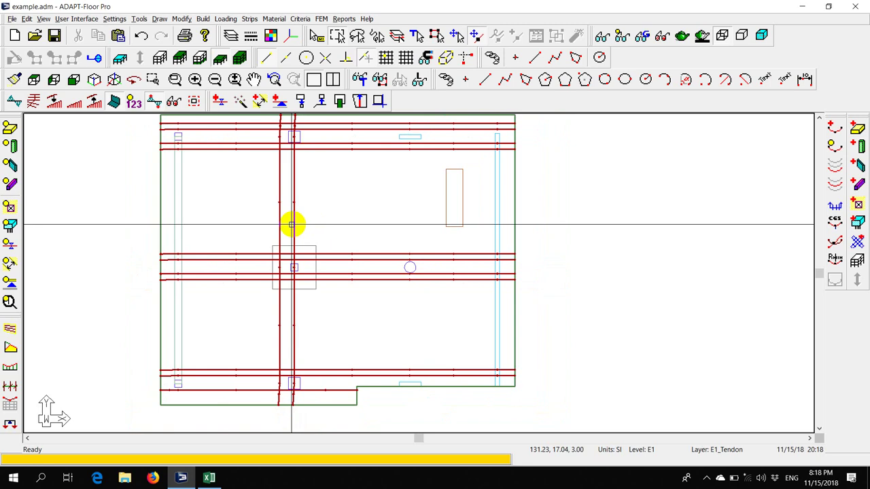
{"action": "left_click", "coordinate": [280, 224]}
{"action": "key", "text": "Delete"}
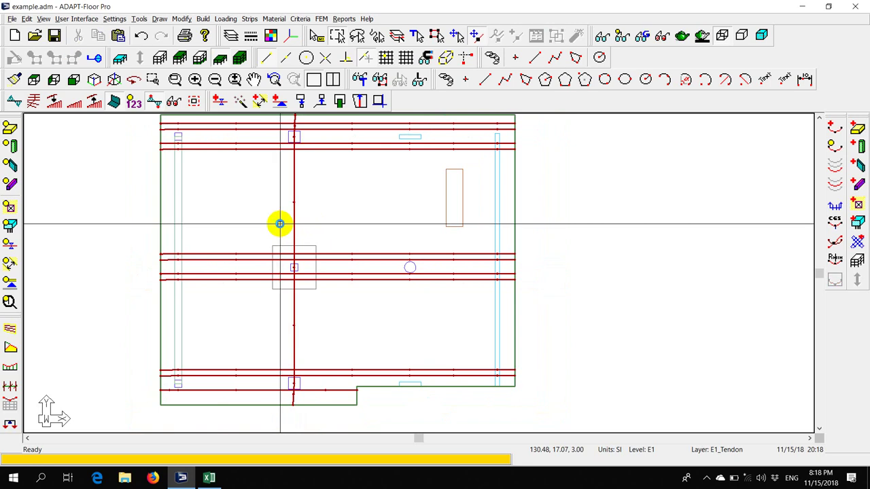
- Set the shape of span 1 of the vertical tendon through the square columns to Cantilever Up
{"action": "scroll", "coordinate": [280, 225], "scroll_direction": "up", "scroll_amount": 2}
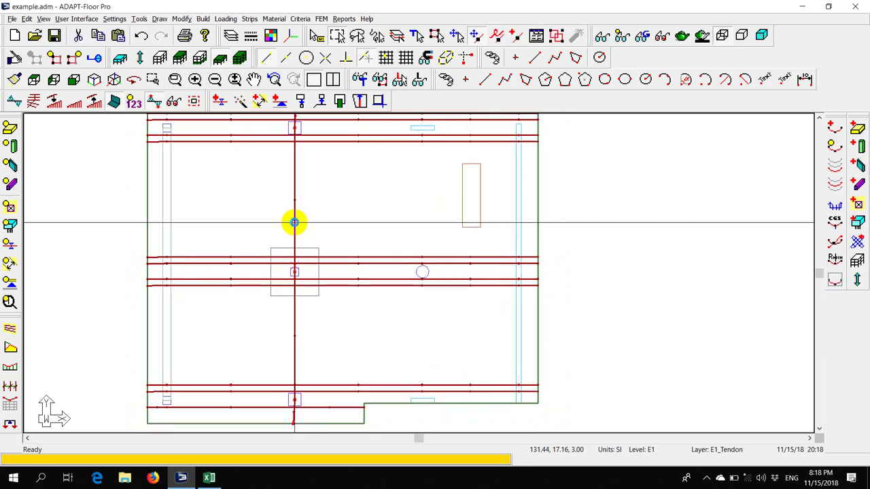
{"action": "double_click", "coordinate": [293, 221]}
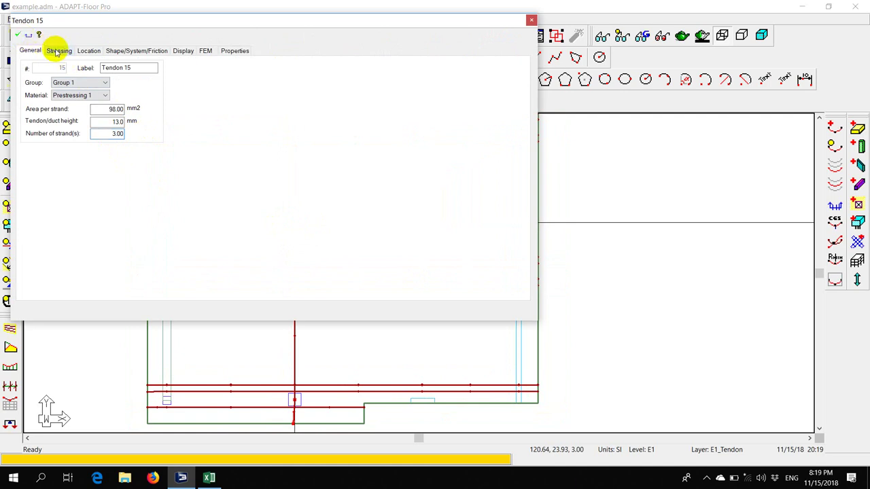
{"action": "left_click", "coordinate": [57, 52]}
{"action": "left_click", "coordinate": [89, 52]}
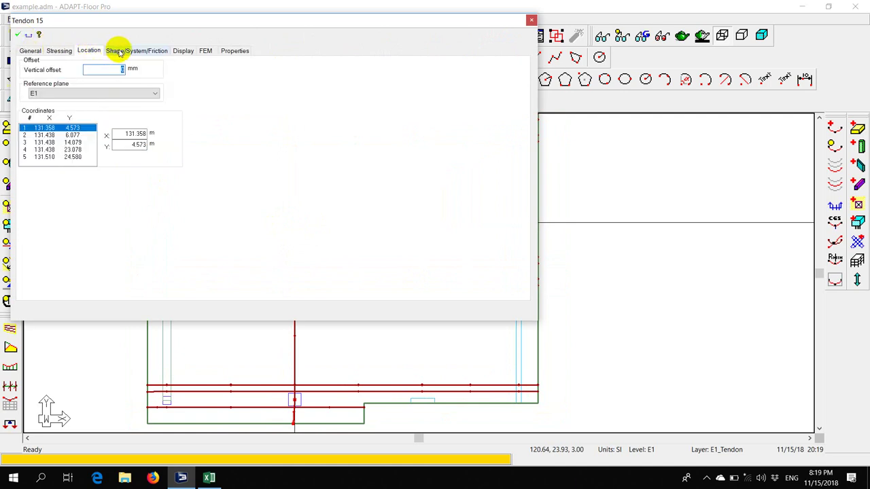
{"action": "left_click", "coordinate": [119, 52]}
{"action": "left_click_drag", "start_coordinate": [134, 29], "coordinate": [403, 80]}
{"action": "left_click", "coordinate": [354, 270]}
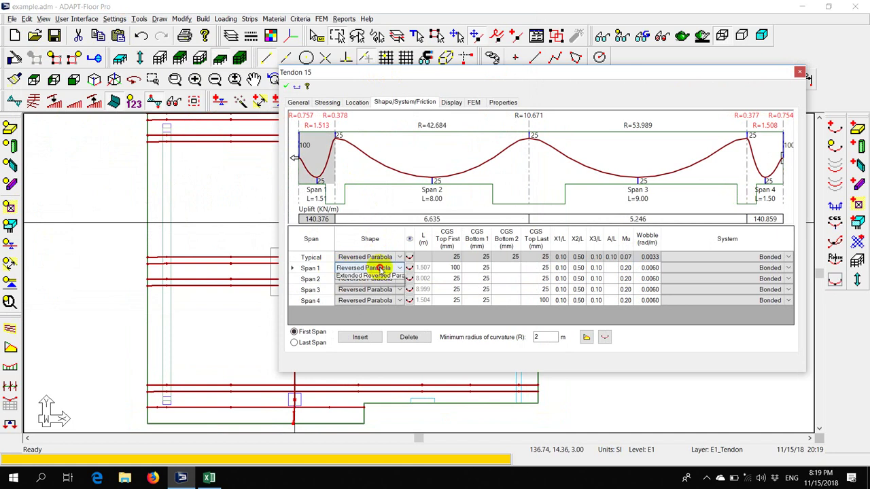
{"action": "left_click", "coordinate": [383, 269]}
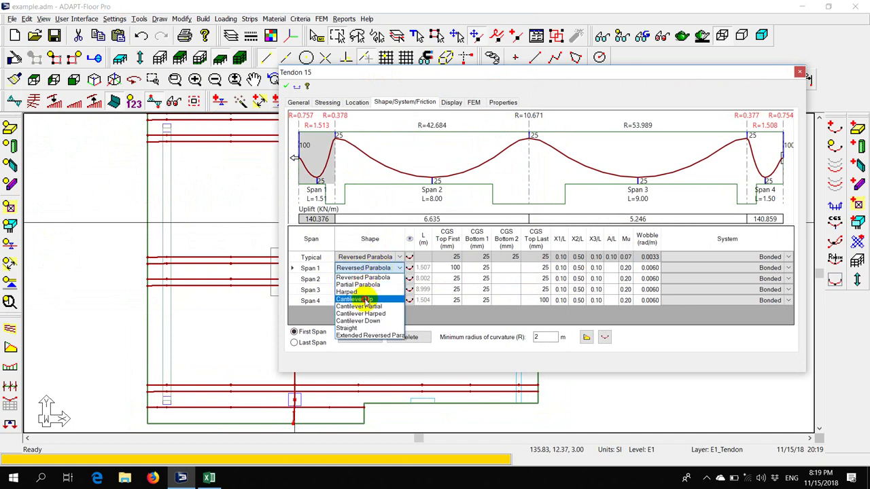
{"action": "left_click", "coordinate": [366, 299]}
{"action": "left_click", "coordinate": [286, 86]}
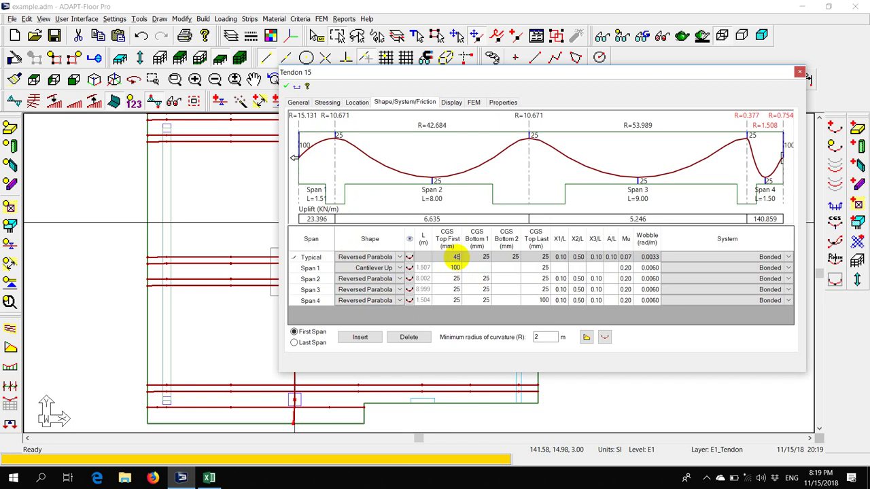
- Set the typical CGS Top First, Bottom 1, Bottom 2 and Top Last values of the vertical tendon to 45 mm
{"action": "left_click", "coordinate": [456, 257]}
{"action": "type", "text": "45"}
{"action": "key", "text": "Return"}
{"action": "left_click", "coordinate": [477, 259]}
{"action": "type", "text": "4"}
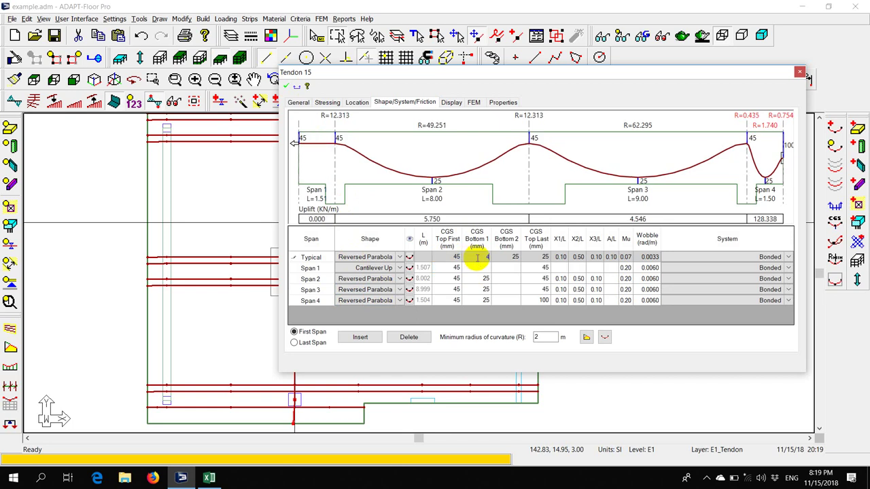
{"action": "type", "text": "5"}
{"action": "key", "text": "Return"}
{"action": "left_click", "coordinate": [505, 257]}
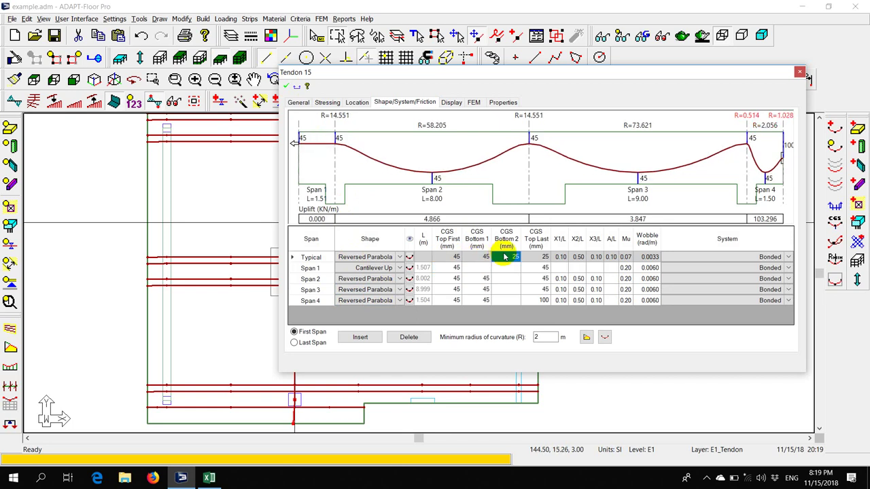
{"action": "type", "text": "45"}
{"action": "key", "text": "Return"}
{"action": "left_click", "coordinate": [544, 257]}
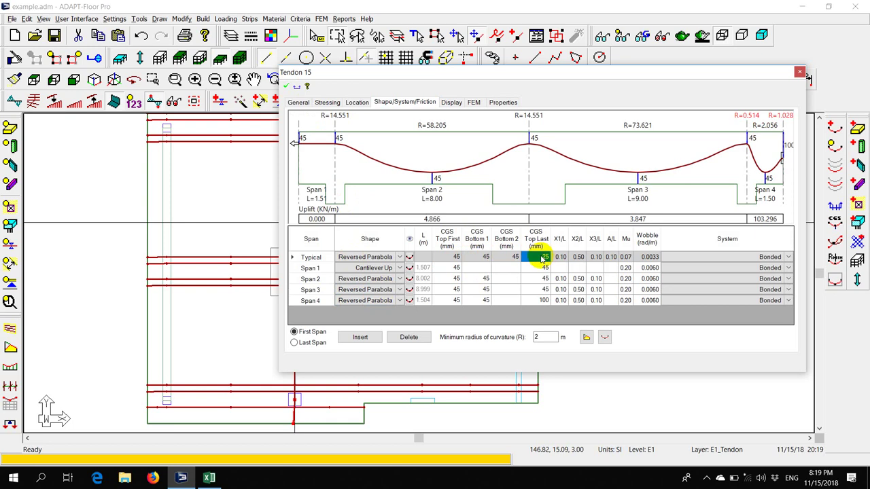
{"action": "type", "text": "45"}
{"action": "key", "text": "Return"}
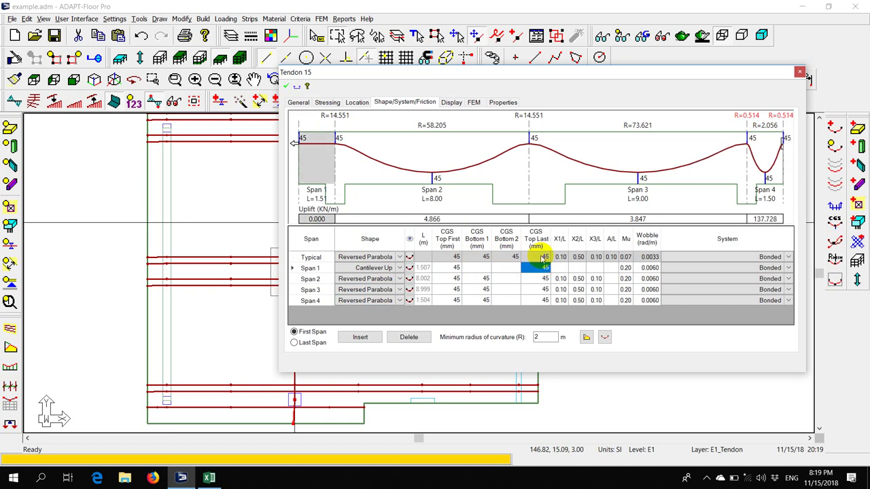
- Set the shape of span 4 to Cantilever Up, apply the change and close the tendon's properties
{"action": "left_click", "coordinate": [362, 302]}
{"action": "left_click", "coordinate": [365, 302]}
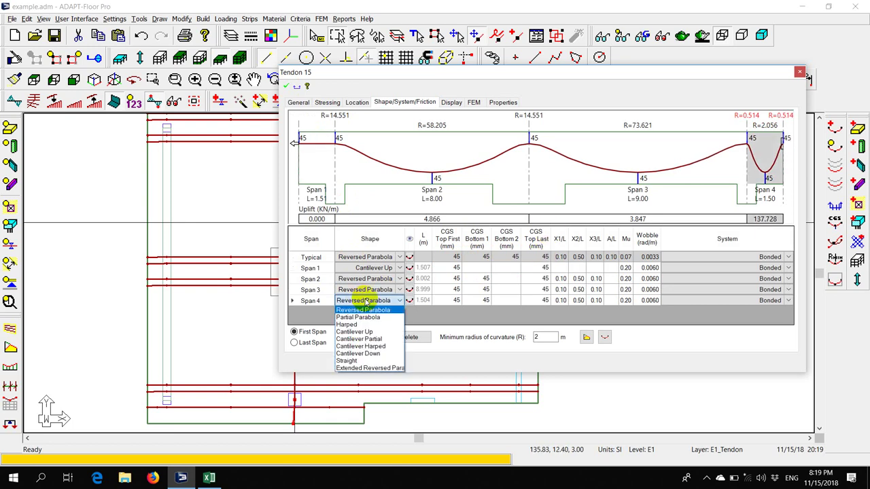
{"action": "left_click", "coordinate": [355, 331]}
{"action": "left_click", "coordinate": [287, 86]}
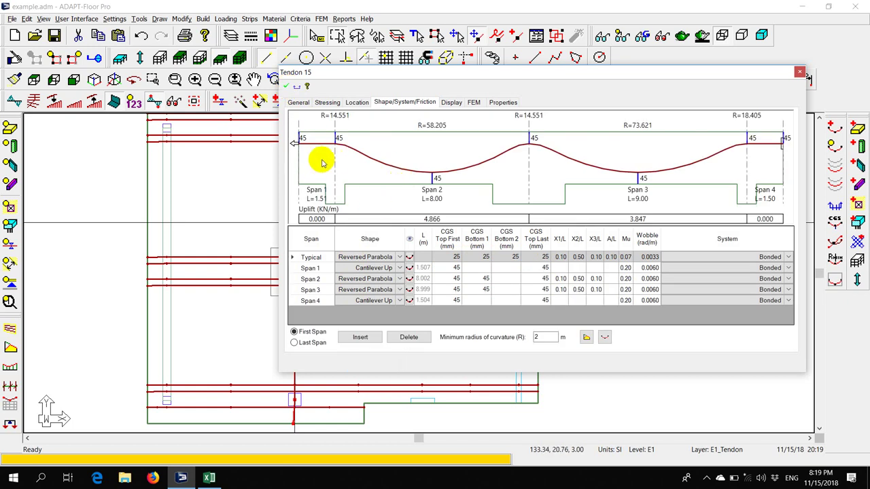
{"action": "left_click", "coordinate": [799, 72]}
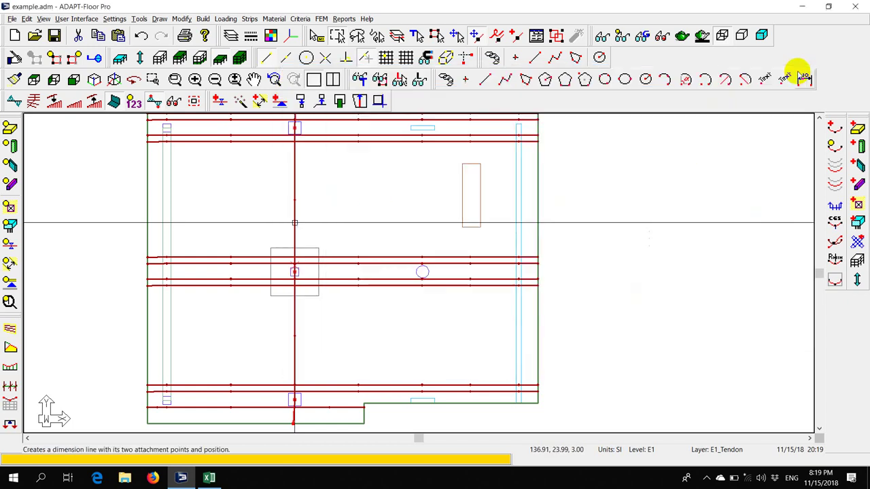
- Make 10 copies of the vertical tendon towards the slab's right edge at an X offset of 1.5 m and a Y offset of 0
{"action": "scroll", "coordinate": [345, 195], "scroll_direction": "down", "scroll_amount": 2}
{"action": "scroll", "coordinate": [553, 281], "scroll_direction": "down", "scroll_amount": 2}
{"action": "scroll", "coordinate": [369, 226], "scroll_direction": "up", "scroll_amount": 1}
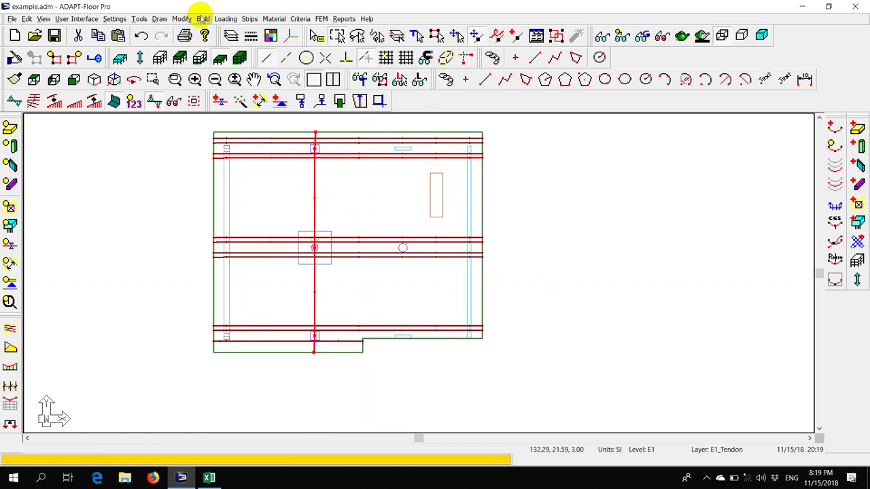
{"action": "left_click", "coordinate": [182, 19]}
{"action": "mouse_move", "coordinate": [197, 29]}
{"action": "left_click", "coordinate": [299, 29]}
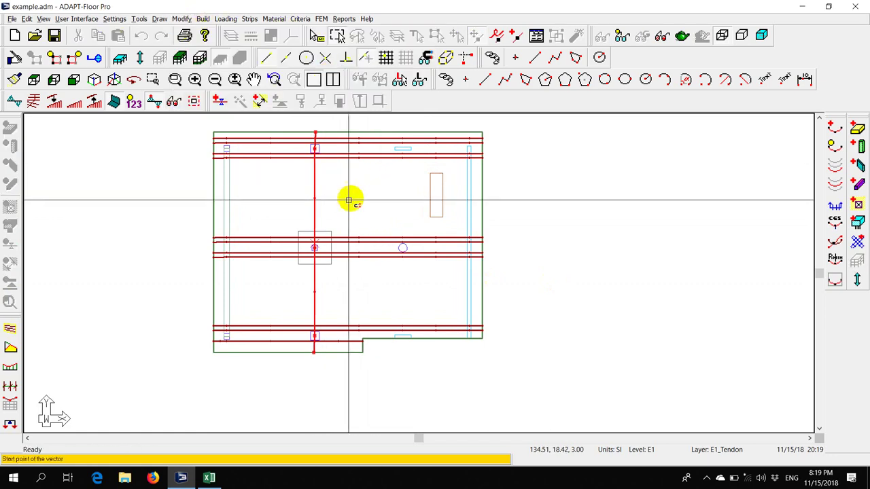
{"action": "left_click", "coordinate": [330, 202]}
{"action": "left_click", "coordinate": [348, 204]}
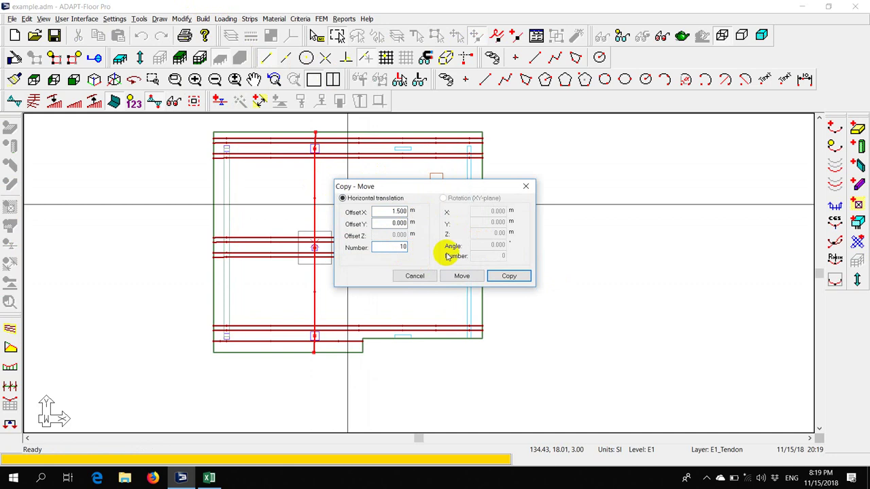
{"action": "left_click", "coordinate": [509, 276]}
- Make 7 copies of the square columns' vertical tendon towards the left edge at an X offset of -1.5 m and a Y offset of 0
{"action": "scroll", "coordinate": [305, 214], "scroll_direction": "up", "scroll_amount": 1}
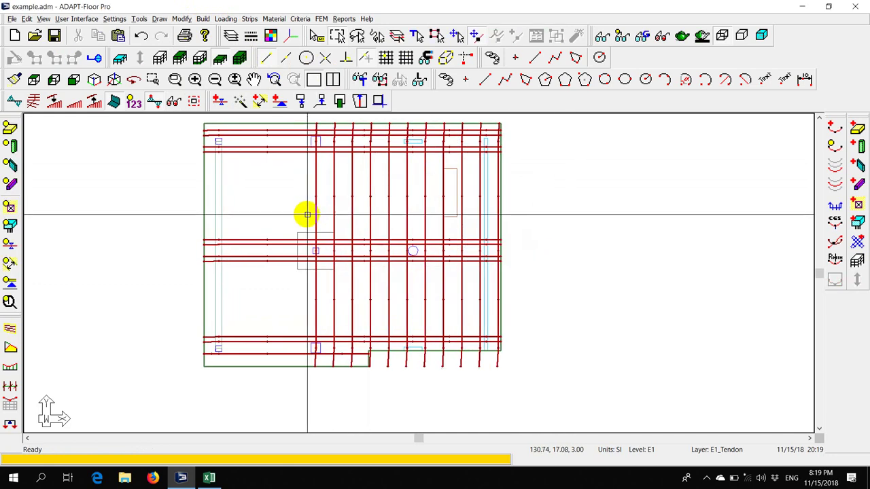
{"action": "left_click", "coordinate": [315, 215]}
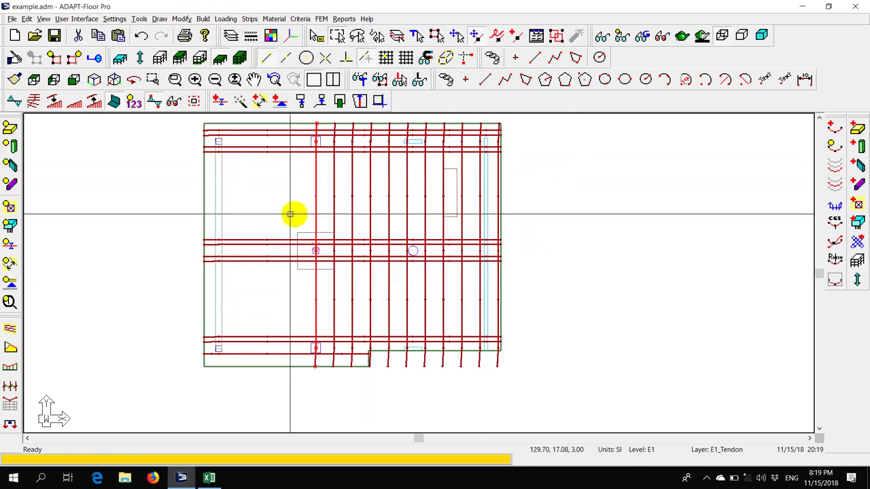
{"action": "left_click", "coordinate": [181, 19]}
{"action": "mouse_move", "coordinate": [196, 28]}
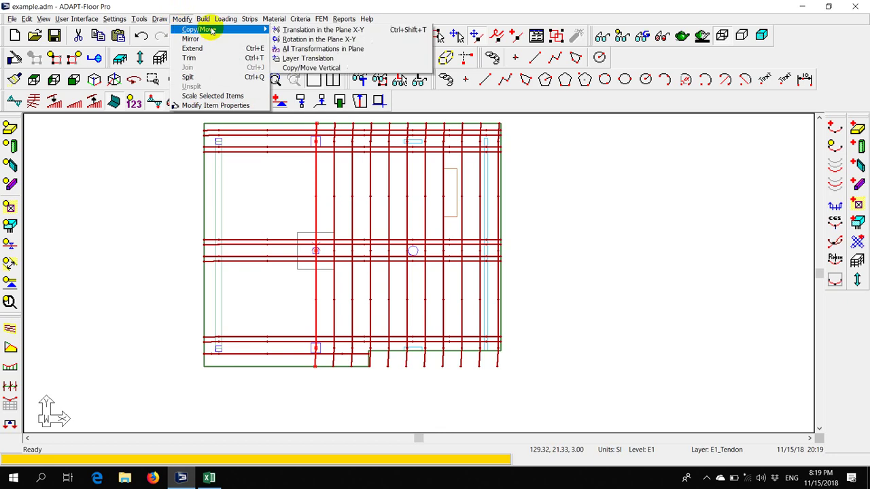
{"action": "left_click", "coordinate": [279, 29]}
{"action": "left_click", "coordinate": [333, 198]}
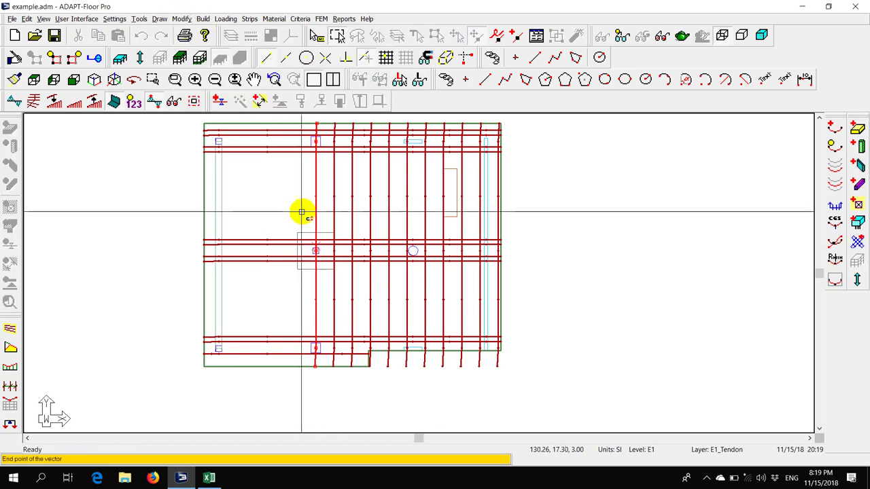
{"action": "left_click", "coordinate": [299, 213]}
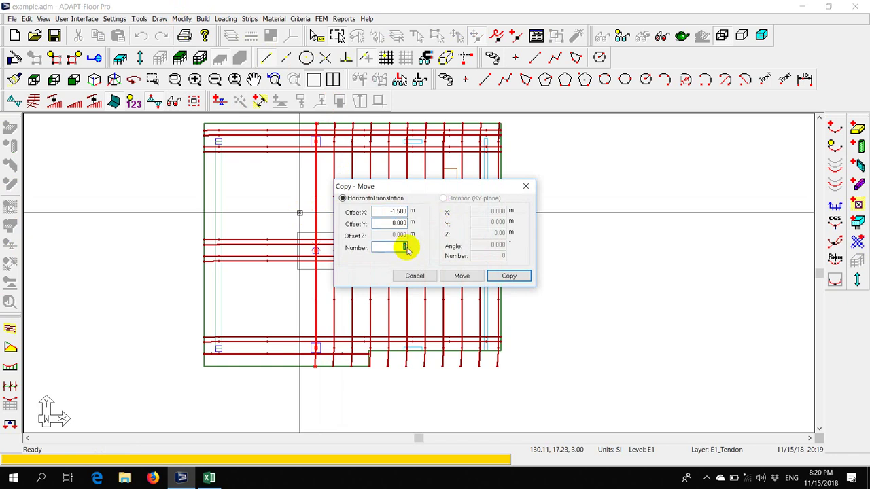
{"action": "left_click", "coordinate": [510, 276]}
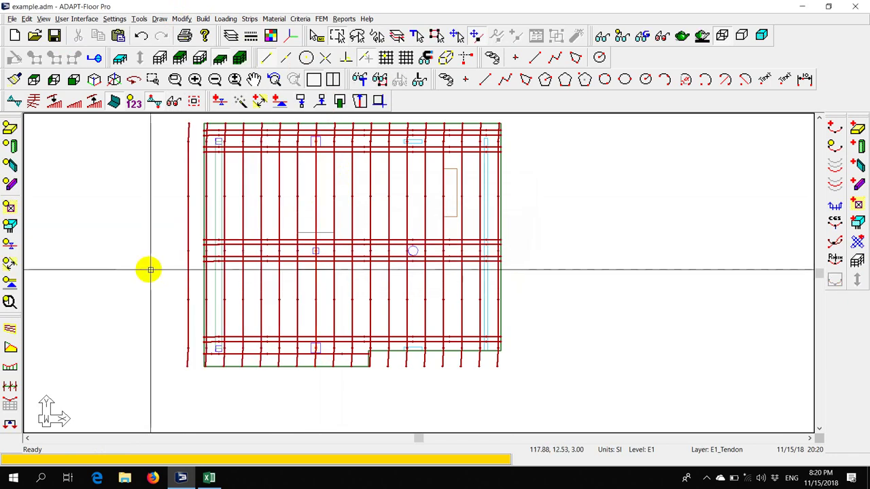
- Delete the vertical tendon lying outside the slab's left edge
{"action": "scroll", "coordinate": [170, 255], "scroll_direction": "up", "scroll_amount": 1}
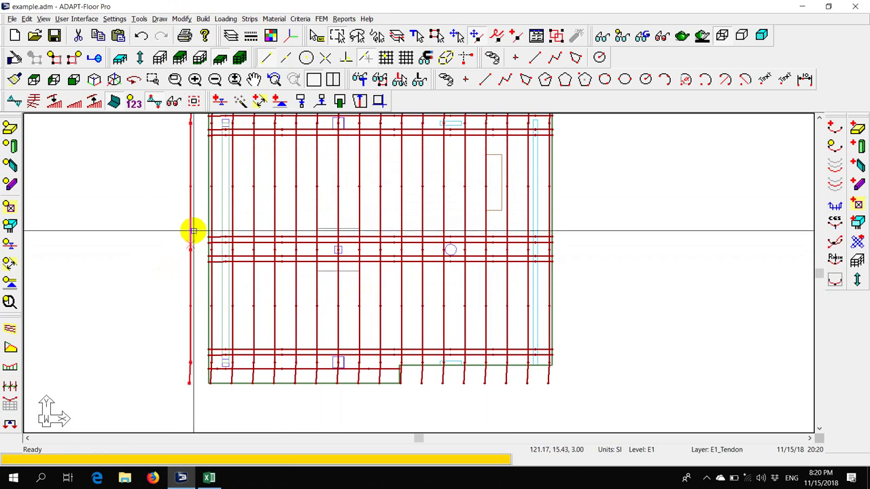
{"action": "scroll", "coordinate": [192, 230], "scroll_direction": "up", "scroll_amount": 2}
{"action": "scroll", "coordinate": [222, 212], "scroll_direction": "down", "scroll_amount": 6}
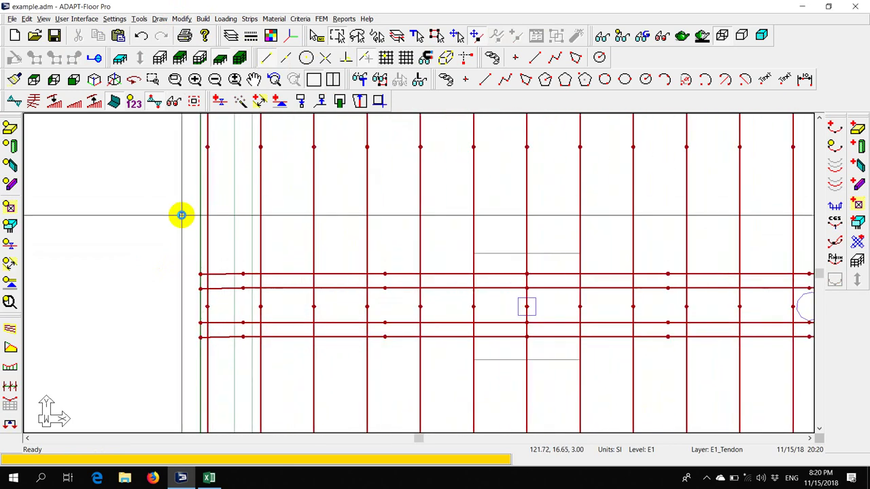
- Move the vertical tendon running along the opening's left edge by an X offset of -0.3 m and a Y offset of 0
{"action": "scroll", "coordinate": [580, 240], "scroll_direction": "up", "scroll_amount": 4}
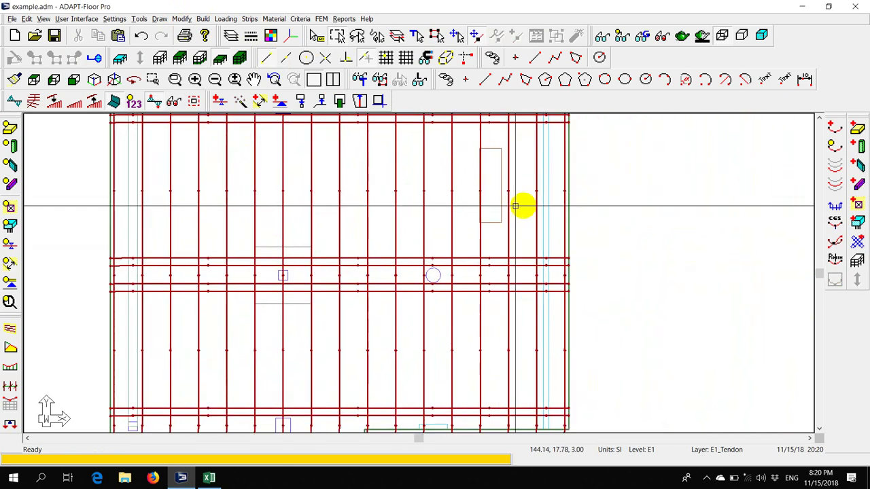
{"action": "left_click", "coordinate": [202, 19]}
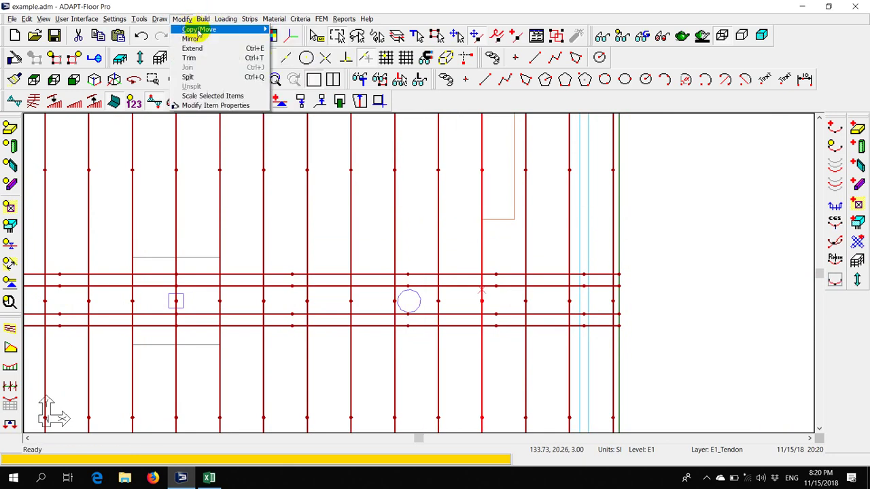
{"action": "mouse_move", "coordinate": [207, 30]}
{"action": "left_click", "coordinate": [275, 29]}
{"action": "left_click", "coordinate": [467, 262]}
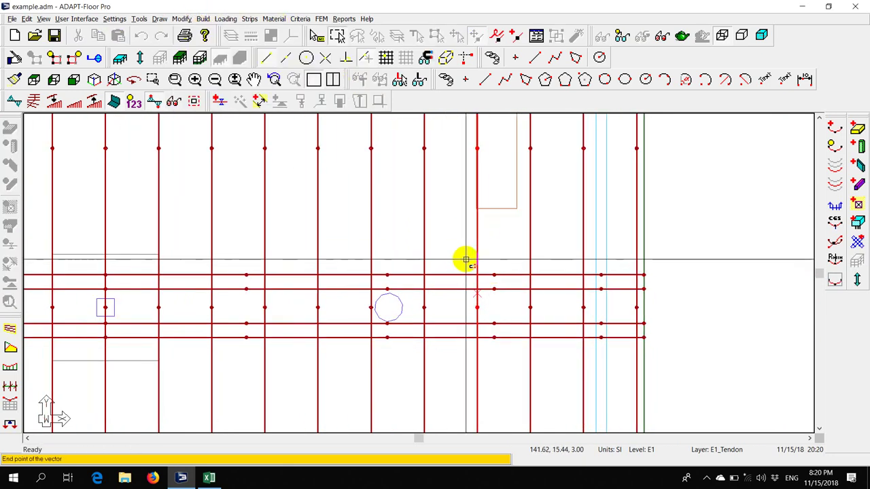
{"action": "left_click", "coordinate": [460, 261]}
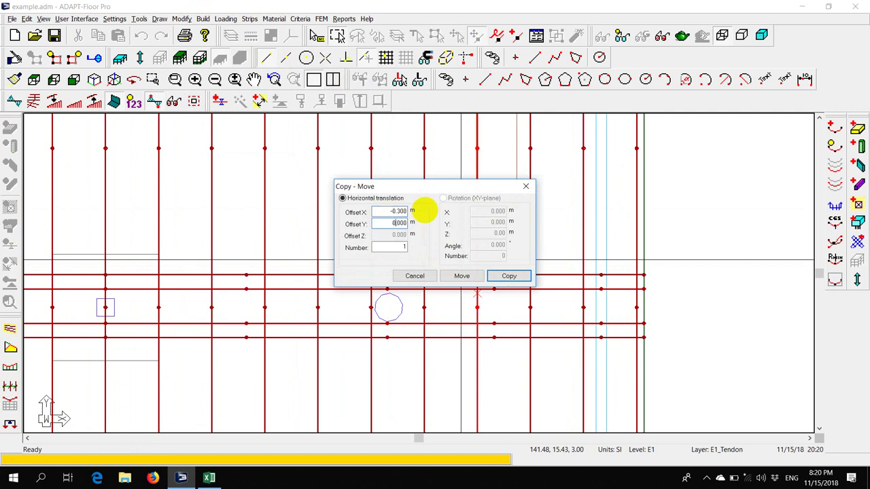
{"action": "left_click", "coordinate": [458, 275]}
{"action": "scroll", "coordinate": [443, 244], "scroll_direction": "down", "scroll_amount": 4}
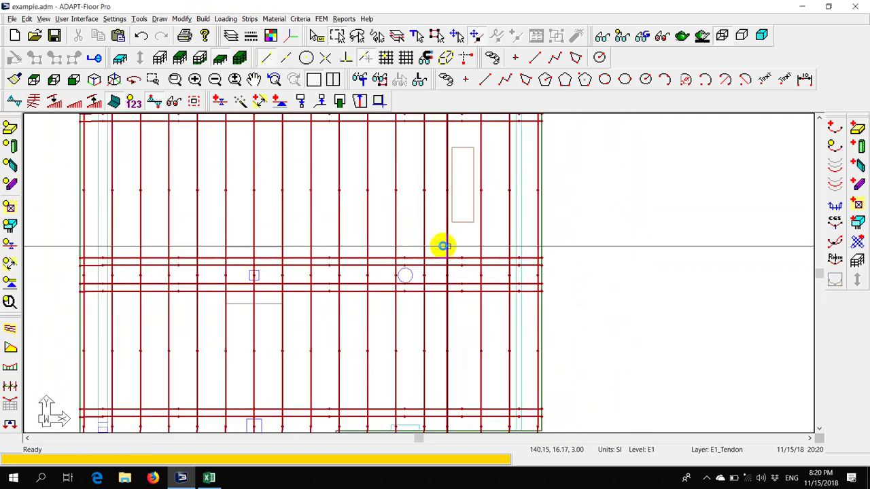
- Pull the lower end of the vertical tendon at the slab's bottom step corner up to the recessed bottom edge
{"action": "scroll", "coordinate": [252, 176], "scroll_direction": "up", "scroll_amount": 2}
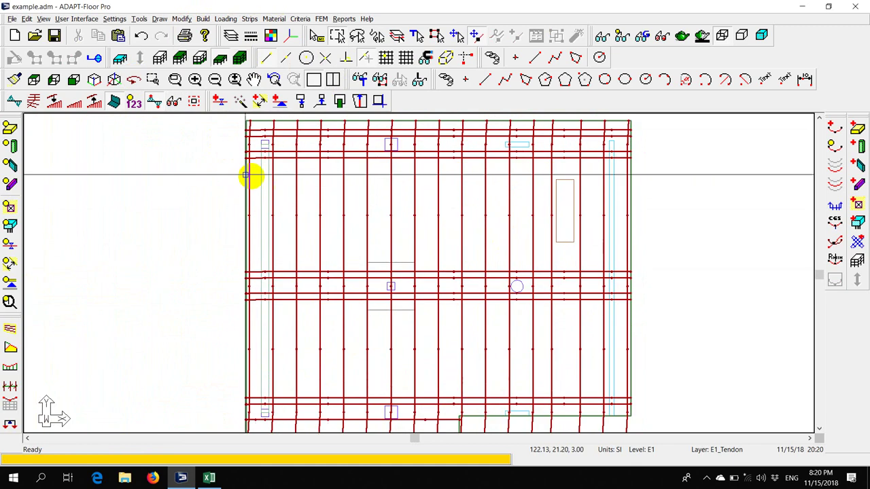
{"action": "scroll", "coordinate": [260, 174], "scroll_direction": "up", "scroll_amount": 1}
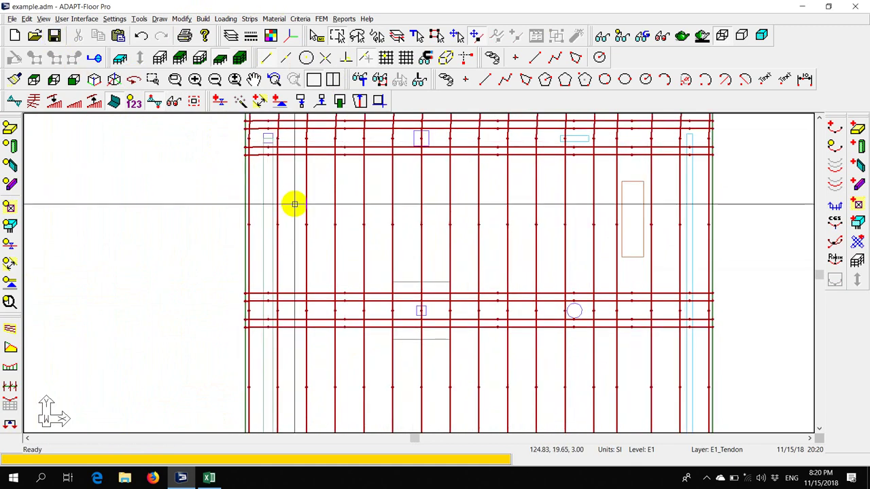
{"action": "scroll", "coordinate": [295, 204], "scroll_direction": "down", "scroll_amount": 3}
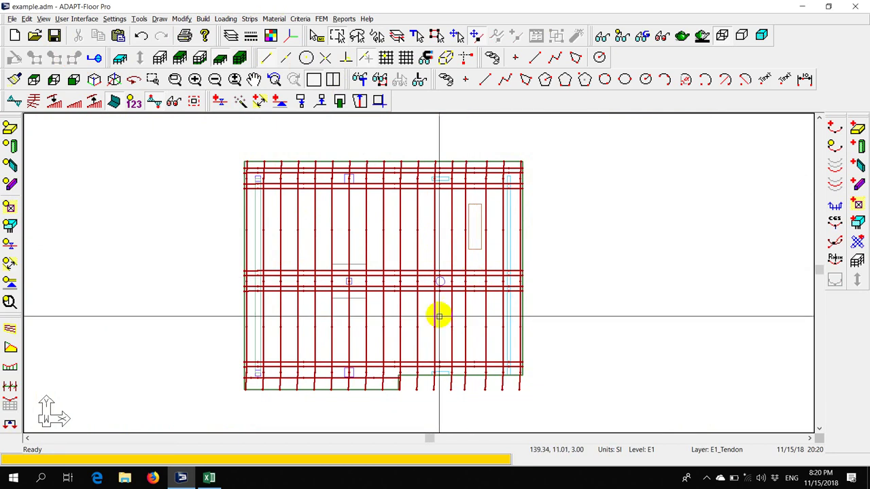
{"action": "middle_click_drag", "start_coordinate": [450, 333], "coordinate": [484, 319]}
{"action": "scroll", "coordinate": [451, 373], "scroll_direction": "up", "scroll_amount": 2}
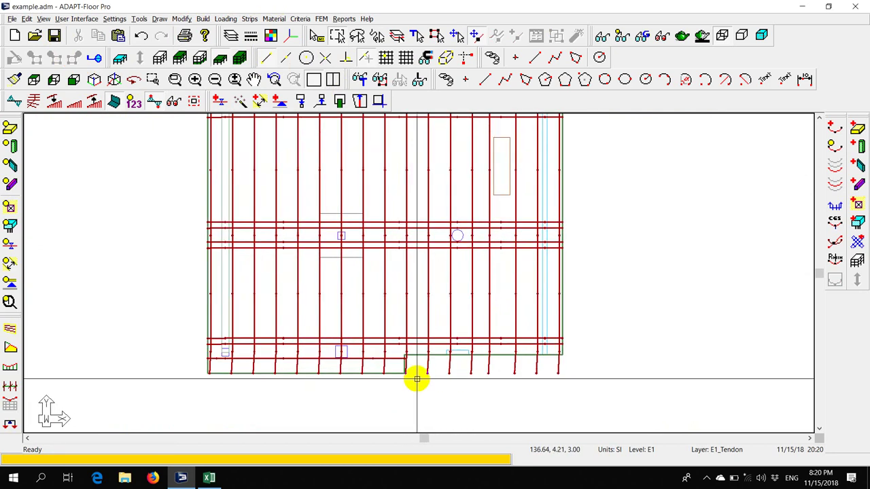
{"action": "scroll", "coordinate": [451, 373], "scroll_direction": "up", "scroll_amount": 3}
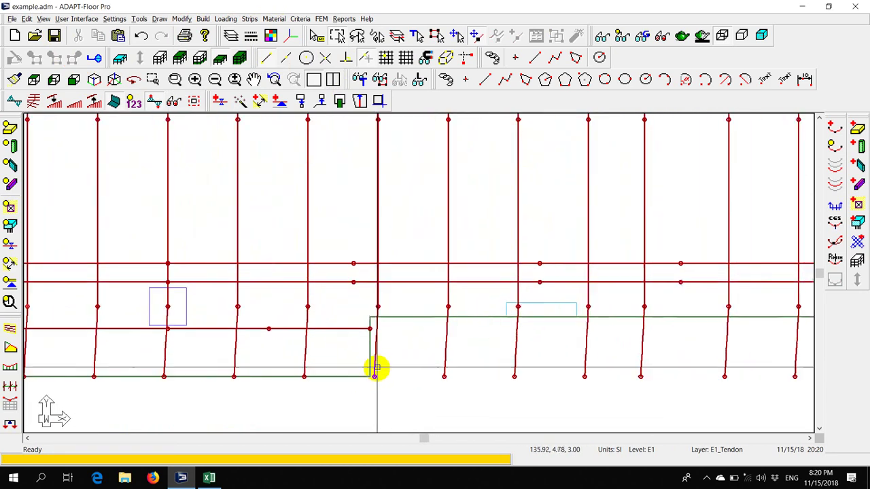
{"action": "left_click", "coordinate": [374, 375]}
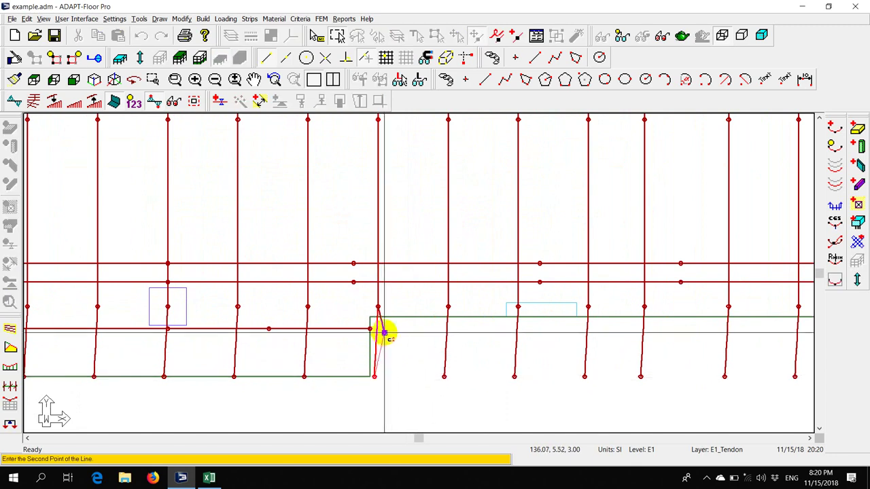
{"action": "key", "text": "Escape"}
- Delete the seven vertical tendons to the right of the tendon at the slab's step corner
{"action": "scroll", "coordinate": [718, 361], "scroll_direction": "down", "scroll_amount": 3}
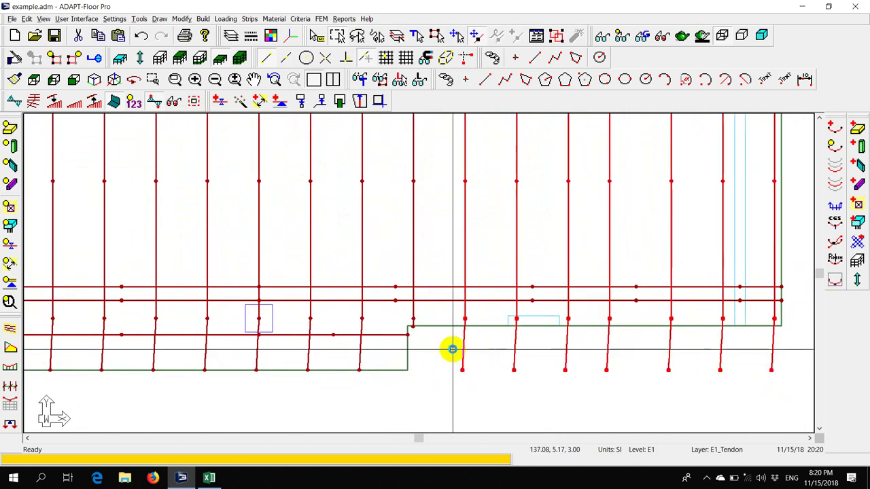
{"action": "scroll", "coordinate": [462, 385], "scroll_direction": "down", "scroll_amount": 5}
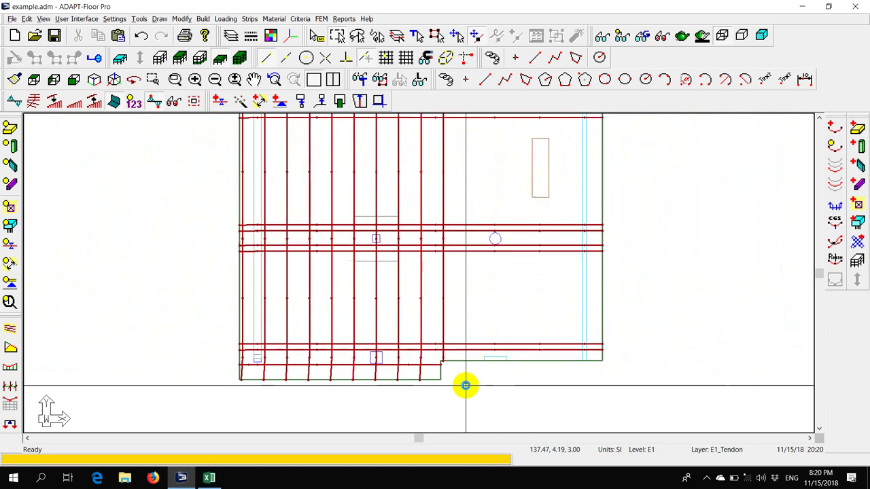
- Shift the leftmost vertical tendon's lower end slightly to the right along the slab's bottom edge
{"action": "scroll", "coordinate": [289, 374], "scroll_direction": "up", "scroll_amount": 5}
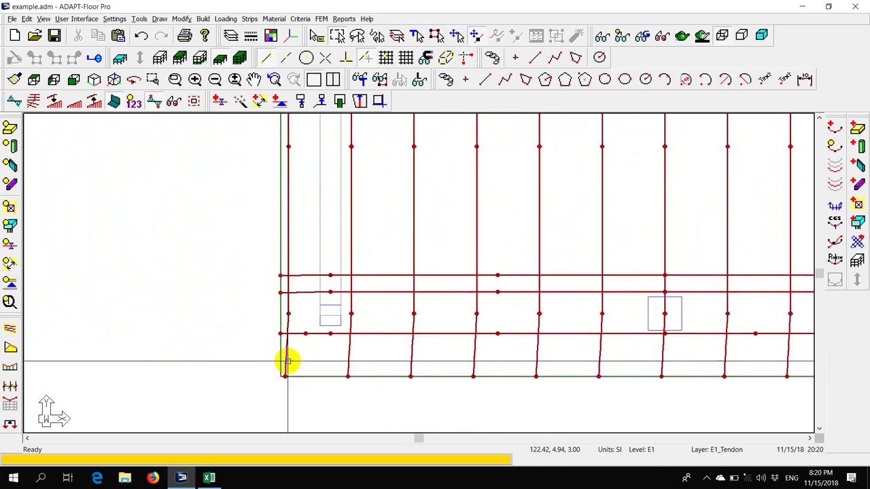
{"action": "left_click", "coordinate": [286, 373]}
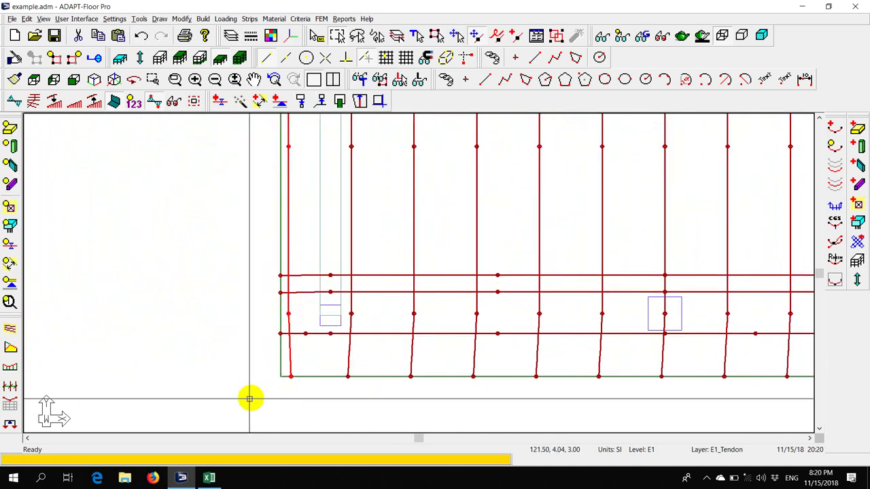
{"action": "scroll", "coordinate": [242, 382], "scroll_direction": "down", "scroll_amount": 3}
{"action": "scroll", "coordinate": [456, 159], "scroll_direction": "up", "scroll_amount": 4}
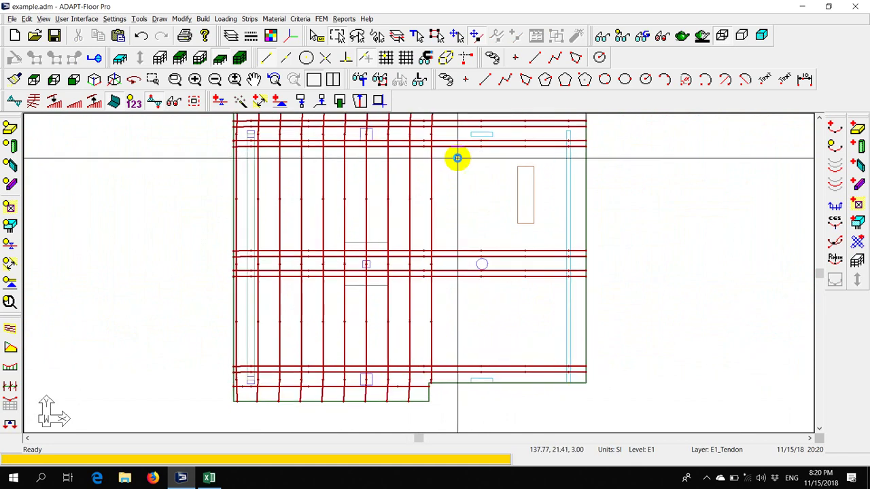
- Make eight copies of the step-corner vertical tendon at X offset 1.5 m and Y offset 0.031 m, and delete the one outside the slab's right edge
{"action": "left_click", "coordinate": [432, 189]}
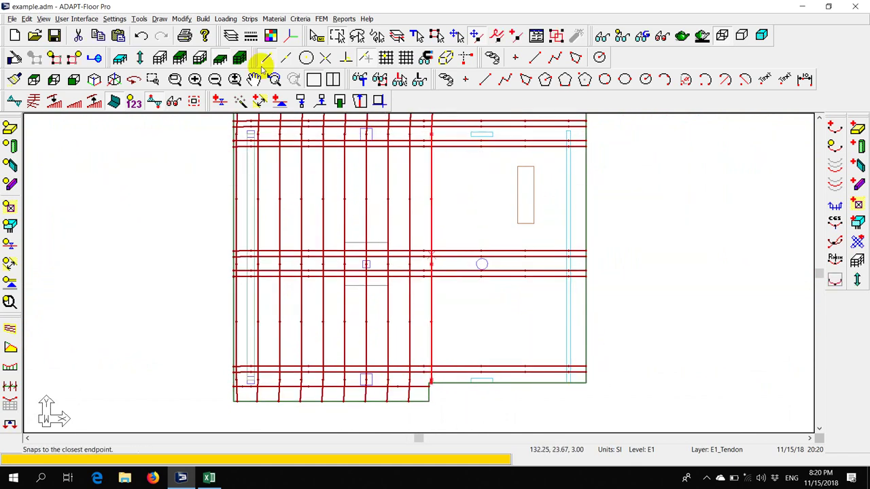
{"action": "left_click", "coordinate": [184, 18]}
{"action": "mouse_move", "coordinate": [193, 29]}
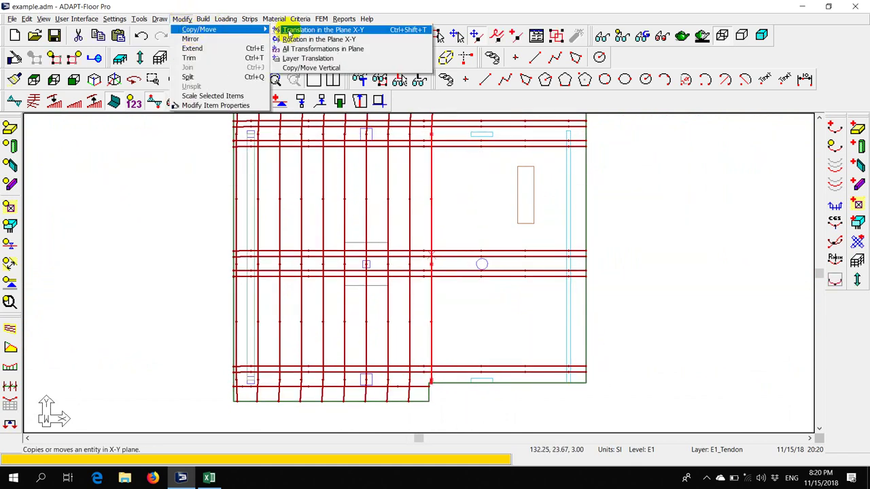
{"action": "left_click", "coordinate": [289, 29]}
{"action": "left_click", "coordinate": [467, 203]}
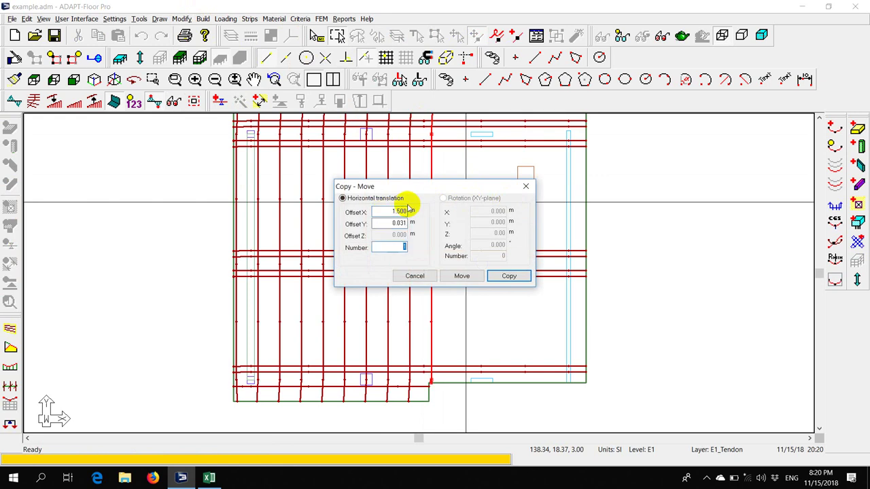
{"action": "left_click", "coordinate": [508, 275]}
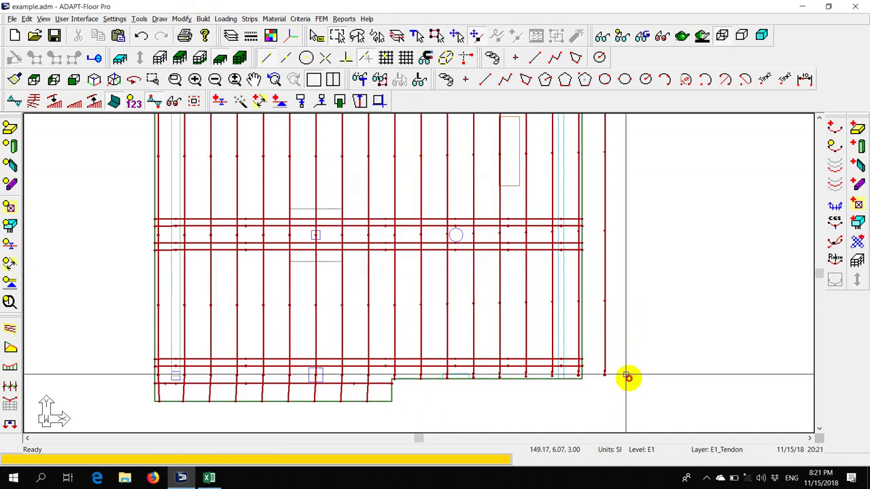
{"action": "left_click", "coordinate": [602, 348]}
{"action": "key", "text": "Delete"}
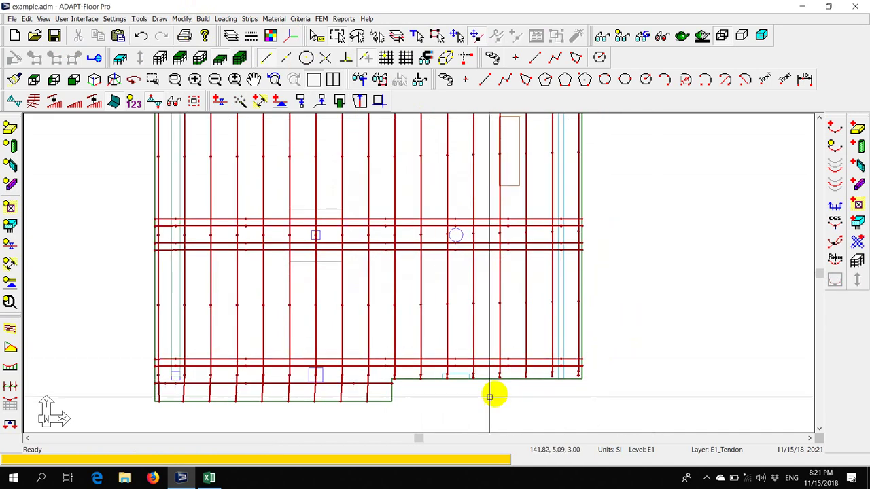
- Delete the seven remaining vertical tendon copies to the right of the step-corner tendon
{"action": "scroll", "coordinate": [476, 401], "scroll_direction": "down", "scroll_amount": 2}
{"action": "scroll", "coordinate": [457, 193], "scroll_direction": "up", "scroll_amount": 2}
{"action": "scroll", "coordinate": [457, 193], "scroll_direction": "up", "scroll_amount": 5}
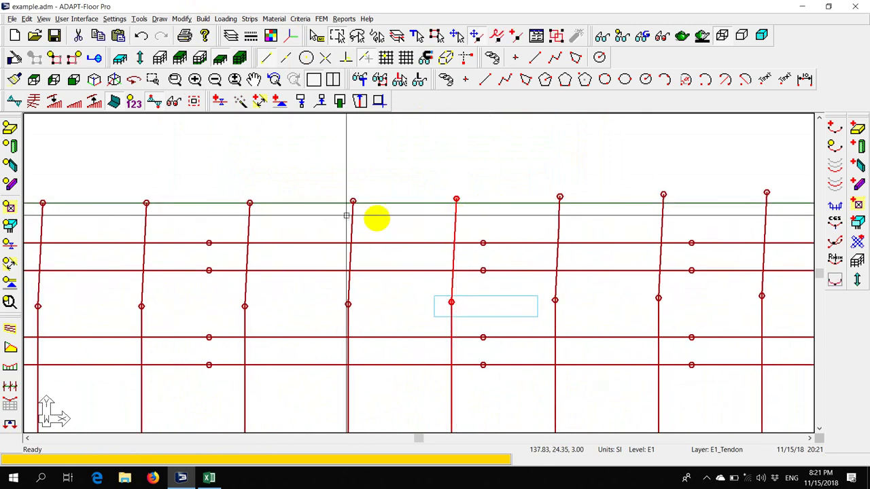
{"action": "scroll", "coordinate": [308, 213], "scroll_direction": "up", "scroll_amount": 3}
{"action": "scroll", "coordinate": [266, 187], "scroll_direction": "down", "scroll_amount": 1}
{"action": "scroll", "coordinate": [265, 187], "scroll_direction": "down", "scroll_amount": 2}
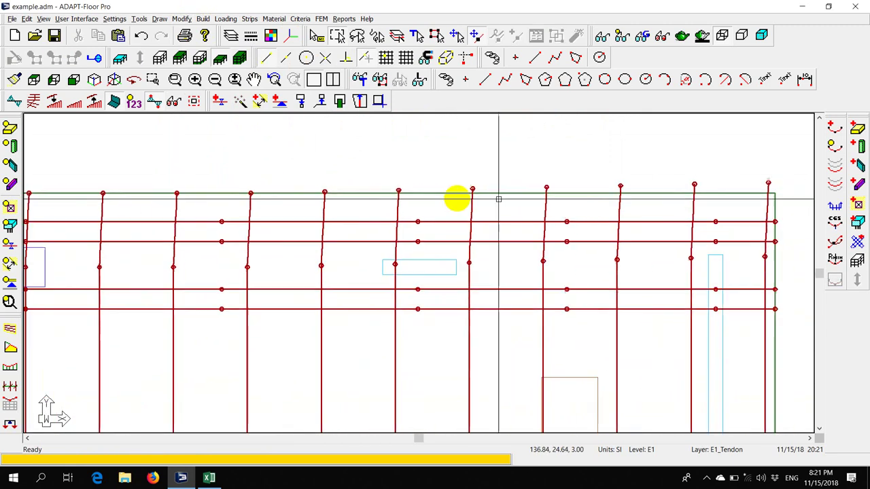
{"action": "scroll", "coordinate": [406, 202], "scroll_direction": "up", "scroll_amount": 1}
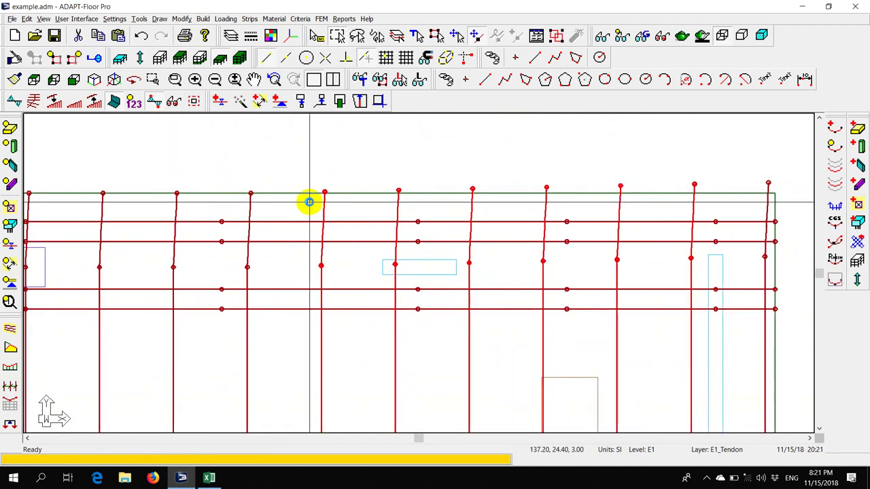
{"action": "scroll", "coordinate": [748, 185], "scroll_direction": "up", "scroll_amount": 2}
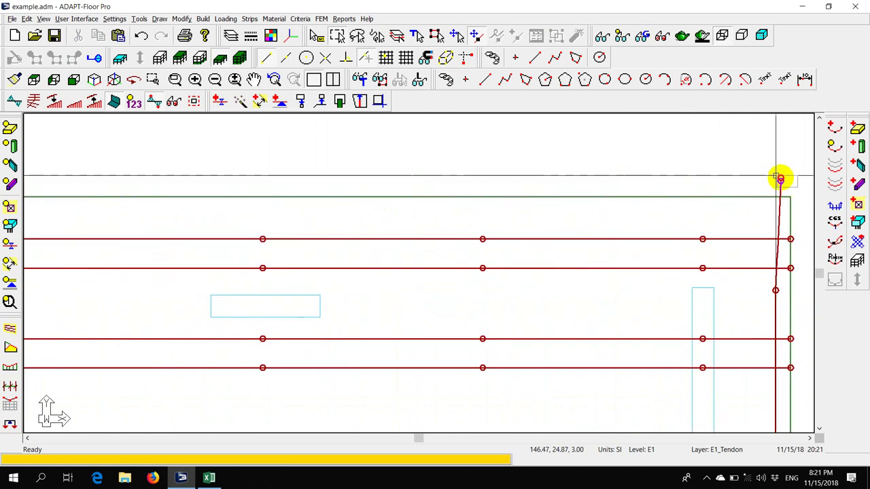
{"action": "scroll", "coordinate": [588, 142], "scroll_direction": "down", "scroll_amount": 5}
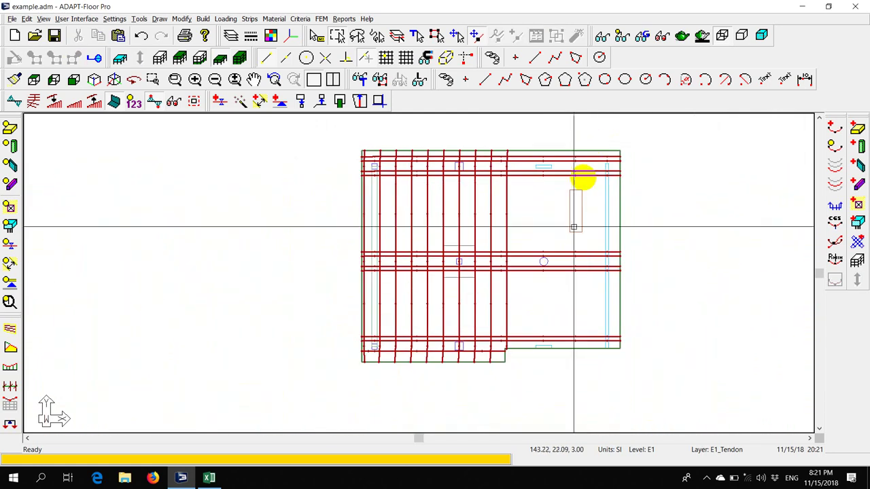
- Move the lower end of the step-corner vertical tendon exactly onto the recessed slab edge, straight below the tendon
{"action": "scroll", "coordinate": [511, 366], "scroll_direction": "up", "scroll_amount": 1}
{"action": "scroll", "coordinate": [510, 366], "scroll_direction": "up", "scroll_amount": 4}
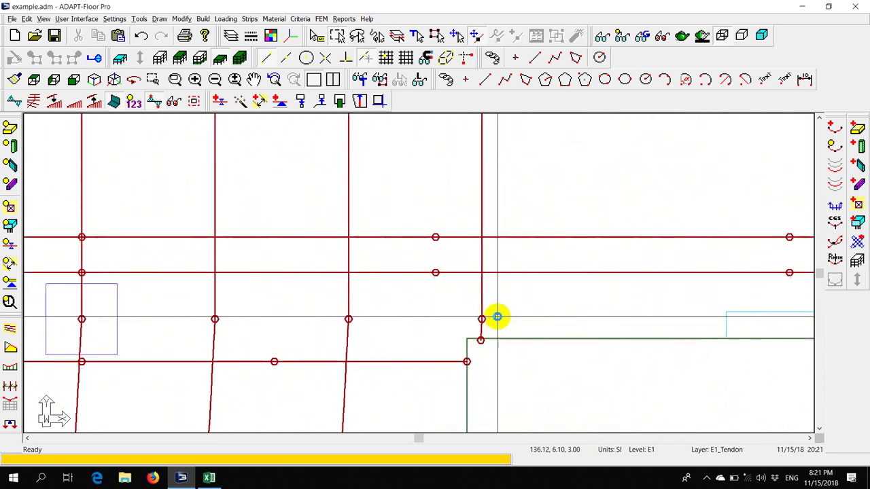
{"action": "scroll", "coordinate": [484, 337], "scroll_direction": "up", "scroll_amount": 1}
{"action": "scroll", "coordinate": [477, 328], "scroll_direction": "up", "scroll_amount": 3}
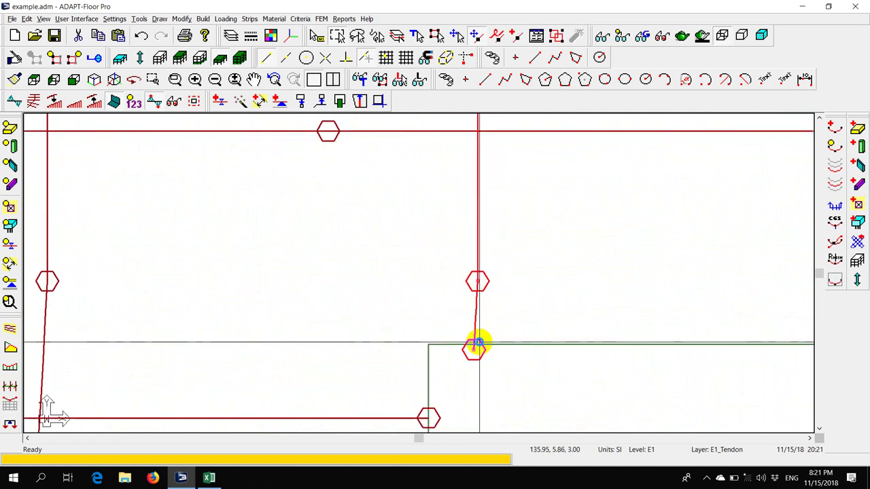
{"action": "left_click", "coordinate": [470, 352]}
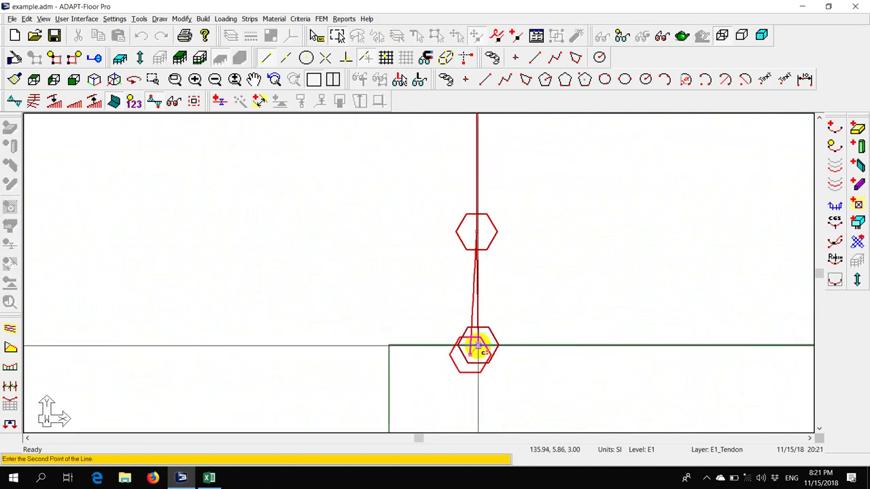
{"action": "left_click", "coordinate": [472, 351]}
{"action": "scroll", "coordinate": [455, 355], "scroll_direction": "down", "scroll_amount": 3}
{"action": "scroll", "coordinate": [455, 348], "scroll_direction": "down", "scroll_amount": 5}
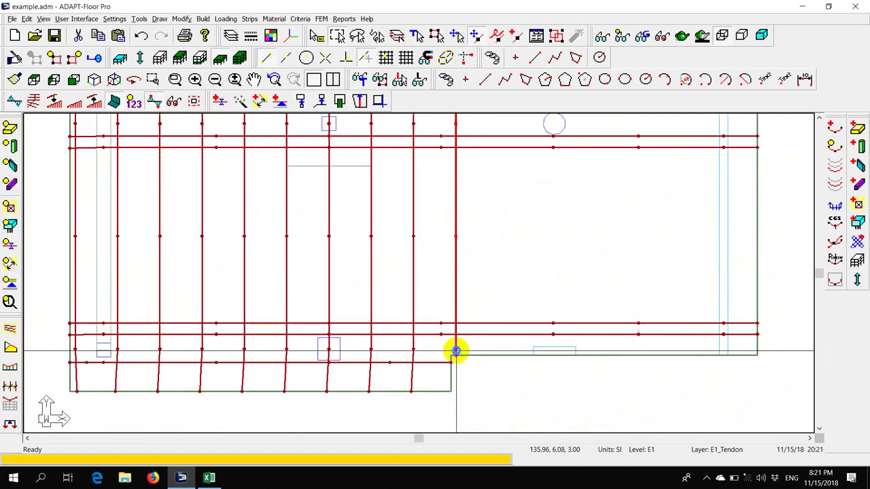
- Make eight copies of the step-corner vertical tendon at X offset 1.5 m and Y offset 0, and delete the one outside the slab
{"action": "scroll", "coordinate": [491, 262], "scroll_direction": "down", "scroll_amount": 1}
{"action": "scroll", "coordinate": [440, 198], "scroll_direction": "up", "scroll_amount": 10}
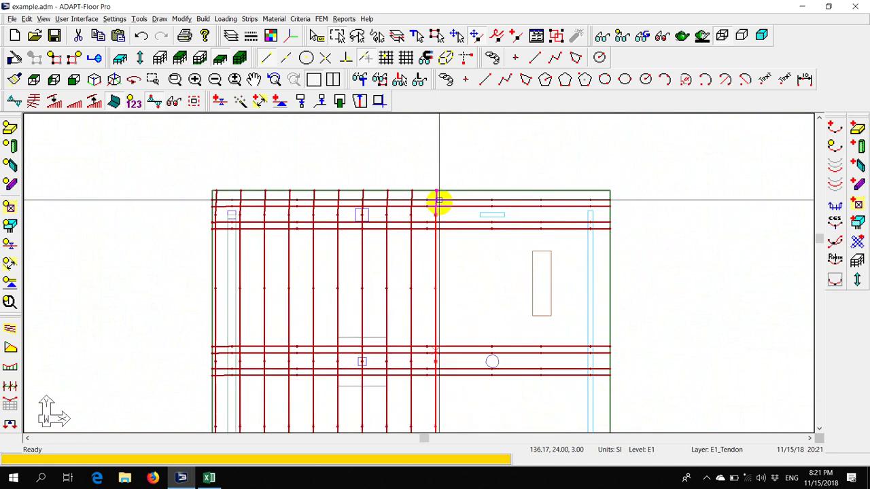
{"action": "scroll", "coordinate": [433, 167], "scroll_direction": "up", "scroll_amount": 5}
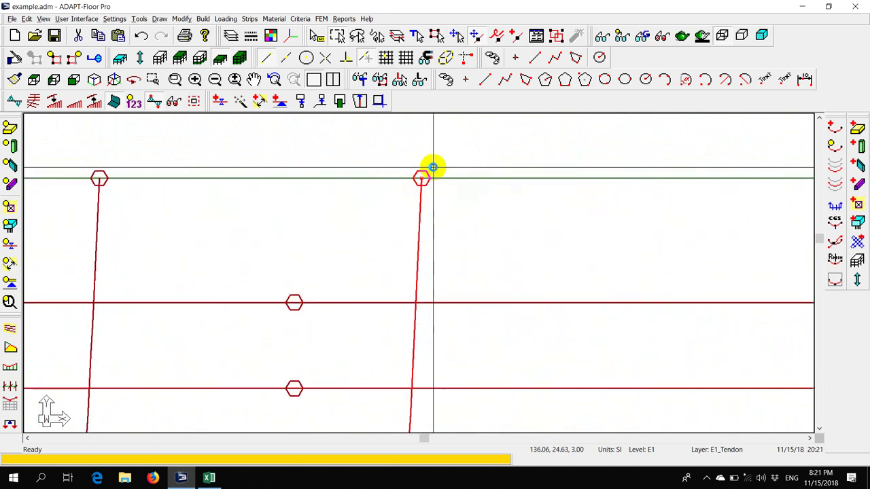
{"action": "scroll", "coordinate": [412, 217], "scroll_direction": "down", "scroll_amount": 2}
{"action": "scroll", "coordinate": [401, 216], "scroll_direction": "down", "scroll_amount": 8}
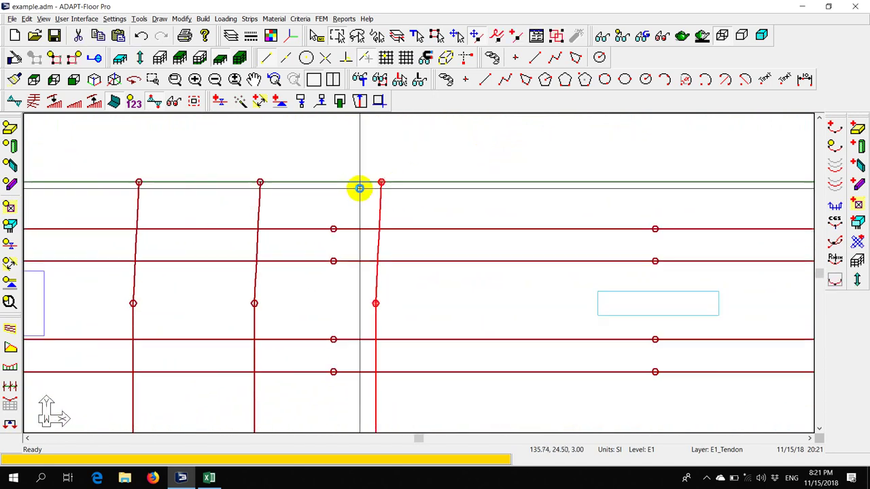
{"action": "scroll", "coordinate": [387, 217], "scroll_direction": "down", "scroll_amount": 2}
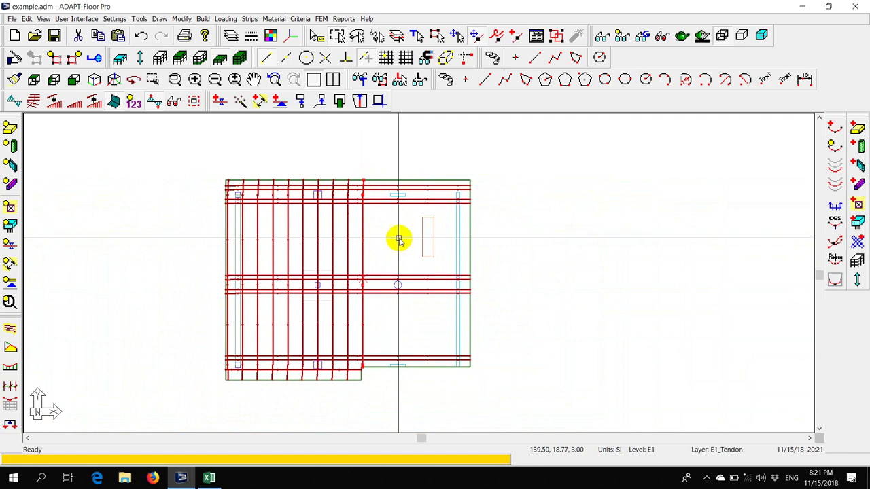
{"action": "left_click", "coordinate": [184, 19]}
{"action": "mouse_move", "coordinate": [230, 31]}
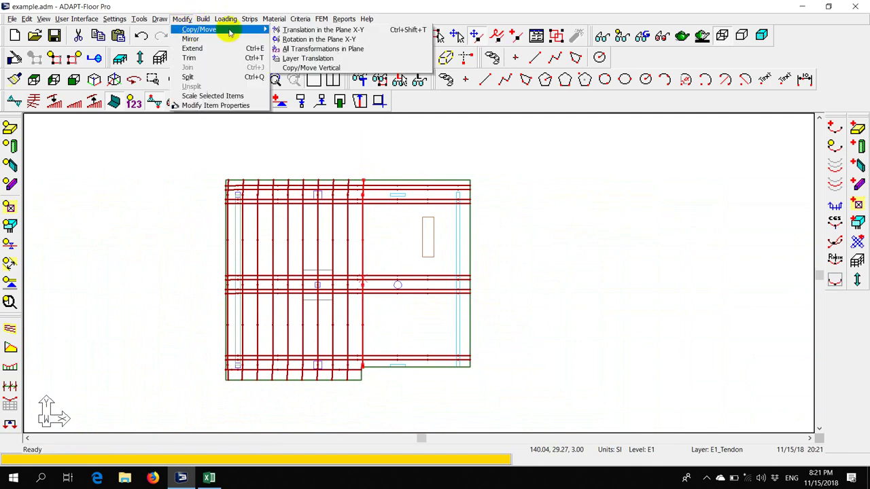
{"action": "left_click", "coordinate": [291, 29]}
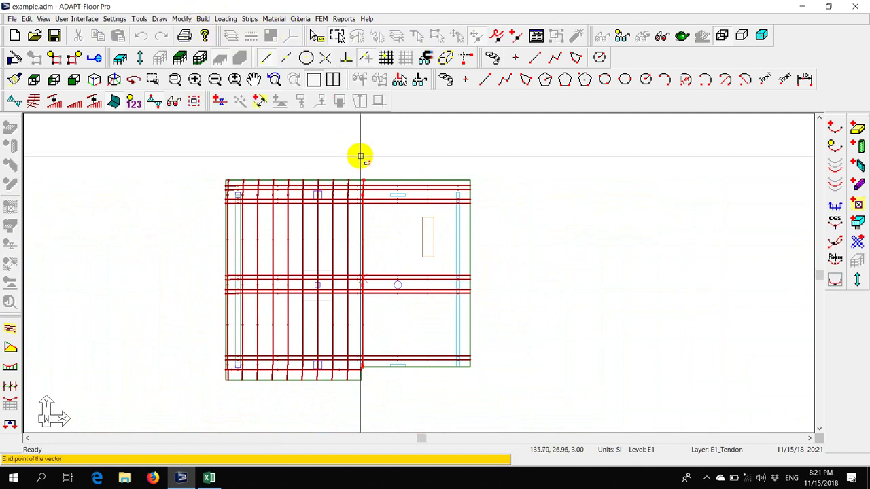
{"action": "left_click", "coordinate": [392, 155]}
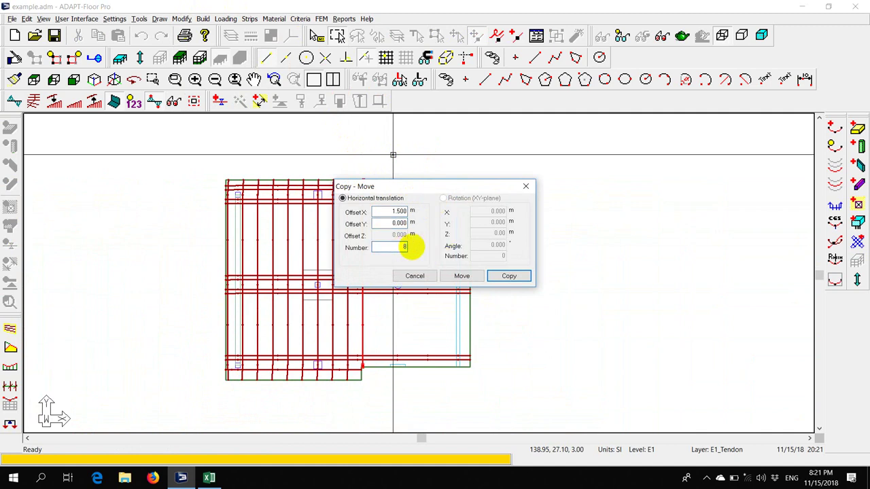
{"action": "left_click", "coordinate": [488, 276]}
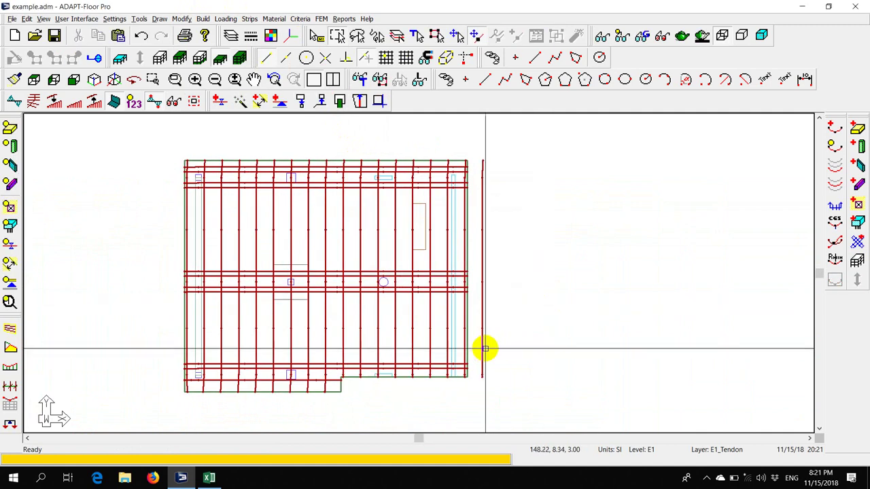
{"action": "key", "text": "Escape"}
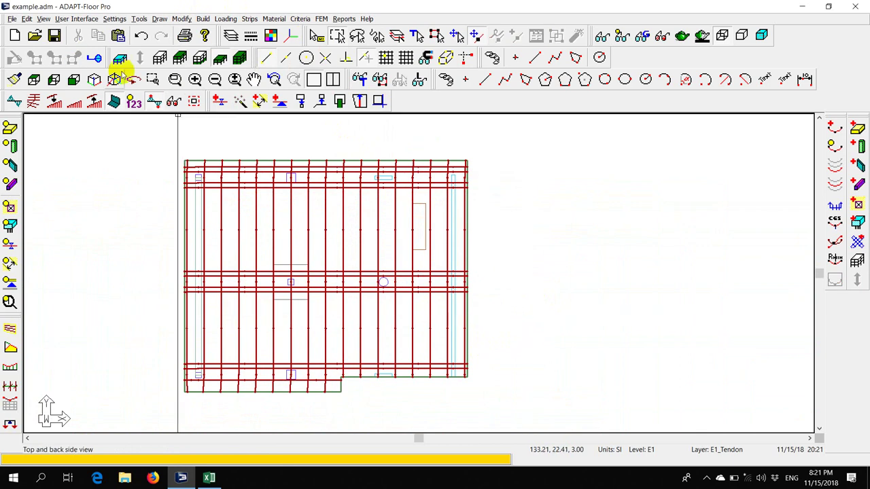
- Save the model and view the general and shape/system/friction properties of the vertical tendon just right of the round column
{"action": "left_click", "coordinate": [54, 35]}
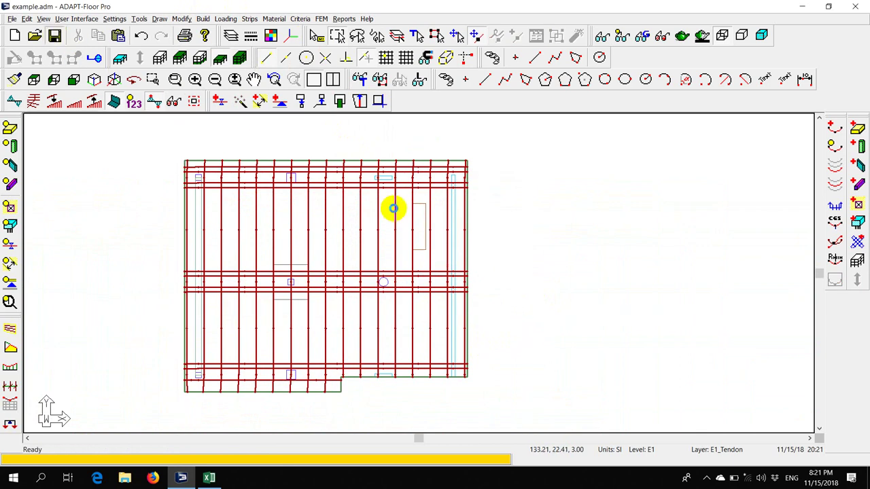
{"action": "scroll", "coordinate": [394, 208], "scroll_direction": "up", "scroll_amount": 1}
{"action": "double_click", "coordinate": [393, 209]}
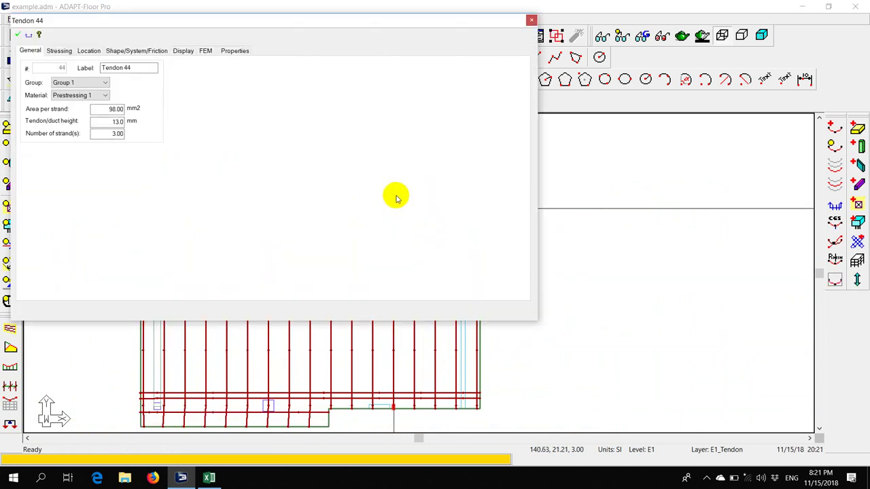
{"action": "left_click", "coordinate": [130, 52]}
{"action": "left_click", "coordinate": [531, 20]}
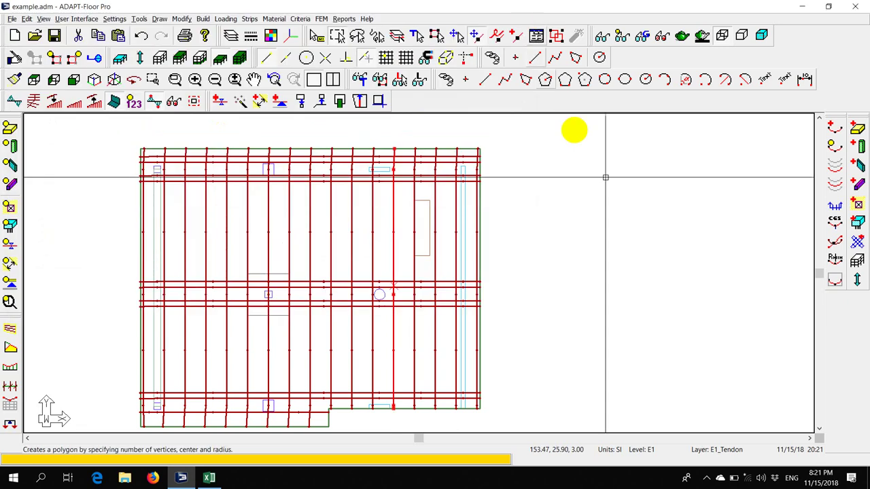
- Hide the tendons and show the slab model in the top and back isometric view
{"action": "scroll", "coordinate": [583, 175], "scroll_direction": "down", "scroll_amount": 3}
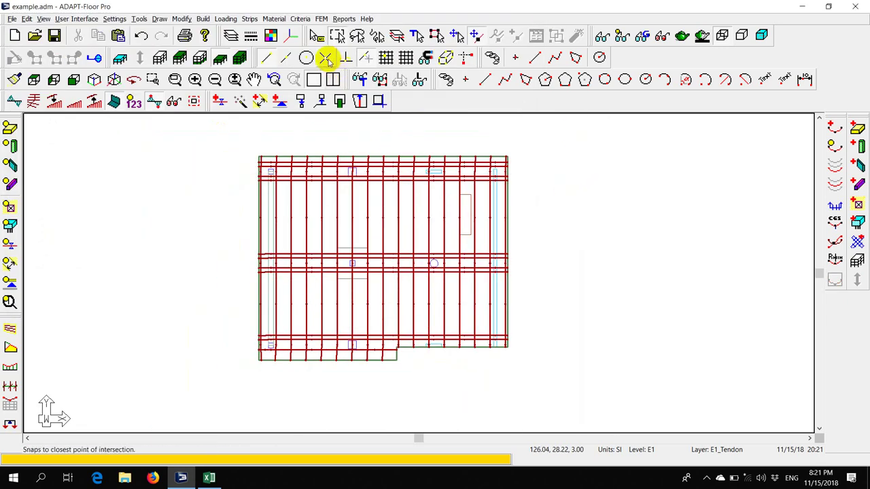
{"action": "scroll", "coordinate": [278, 136], "scroll_direction": "up", "scroll_amount": 2}
{"action": "scroll", "coordinate": [278, 136], "scroll_direction": "down", "scroll_amount": 1}
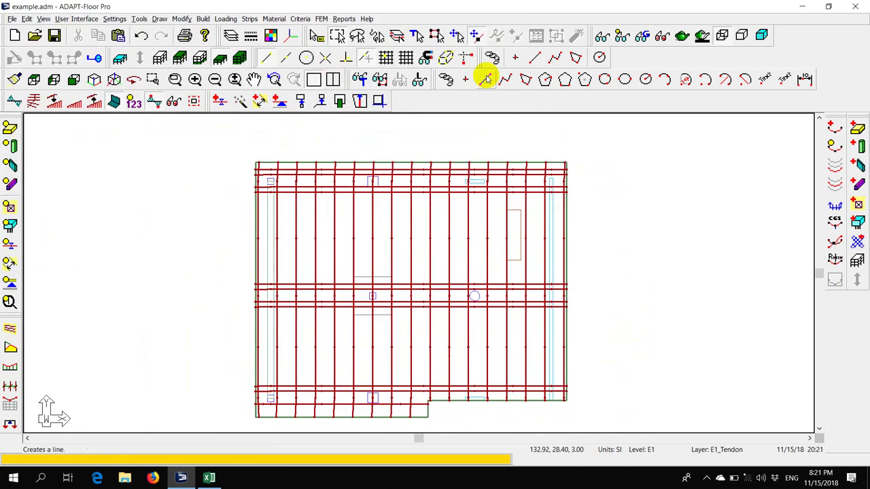
{"action": "left_click", "coordinate": [622, 36]}
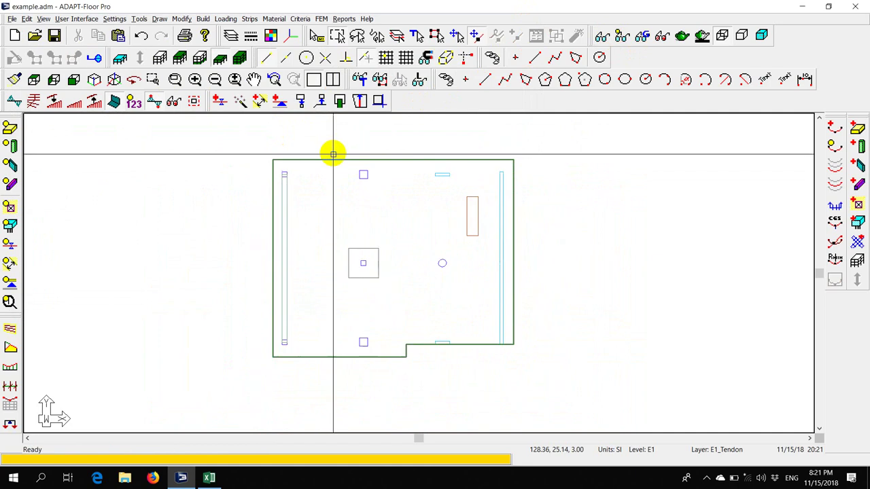
{"action": "left_click", "coordinate": [113, 79]}
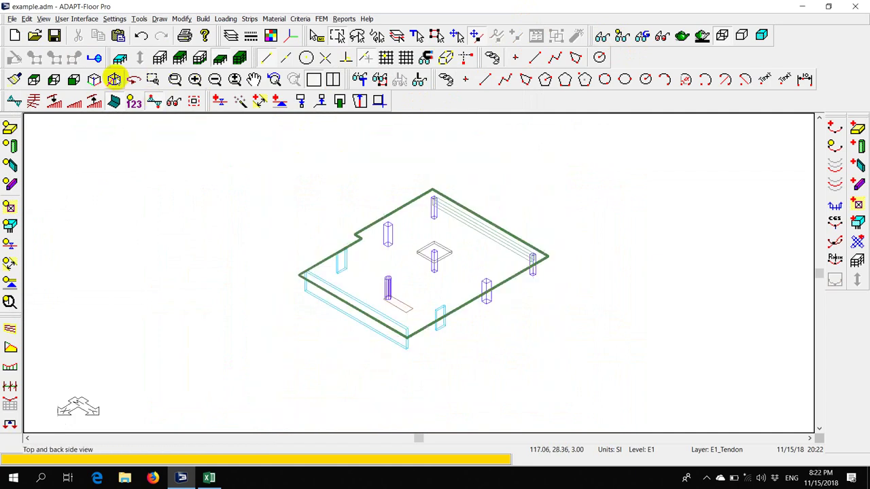
{"action": "scroll", "coordinate": [340, 249], "scroll_direction": "up", "scroll_amount": 5}
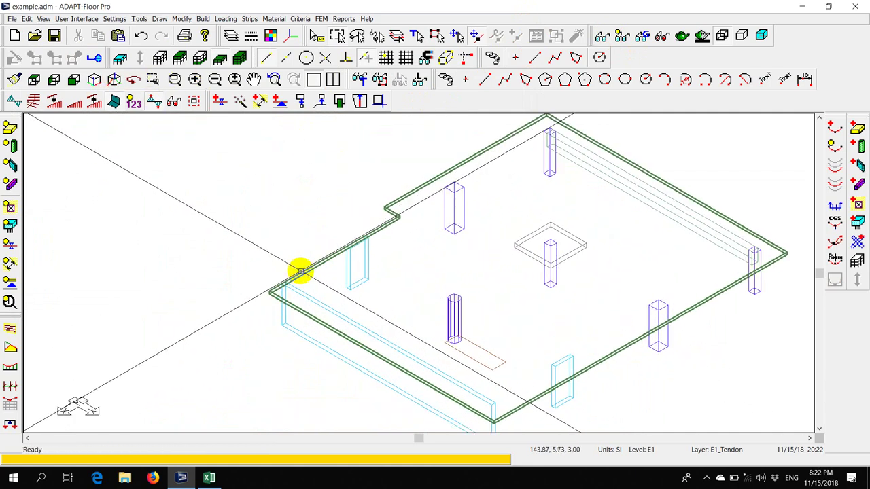
- Create an automatic patch load for the Dead load case over the whole slab with the Patch Load Wizard
{"action": "left_click", "coordinate": [295, 273]}
{"action": "left_click", "coordinate": [226, 19]}
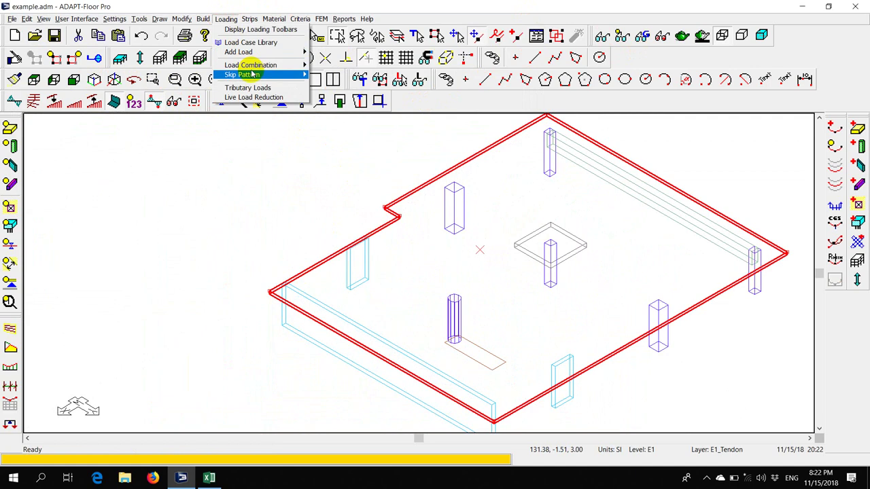
{"action": "mouse_move", "coordinate": [263, 55]}
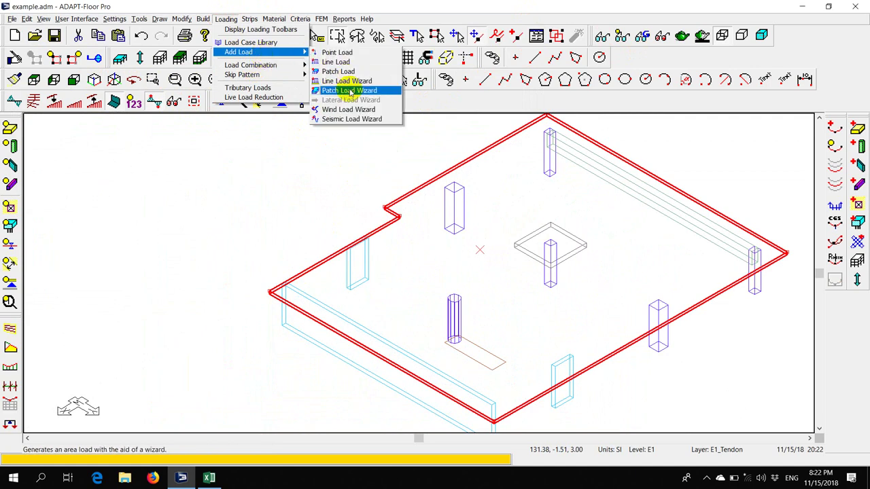
{"action": "left_click", "coordinate": [353, 92]}
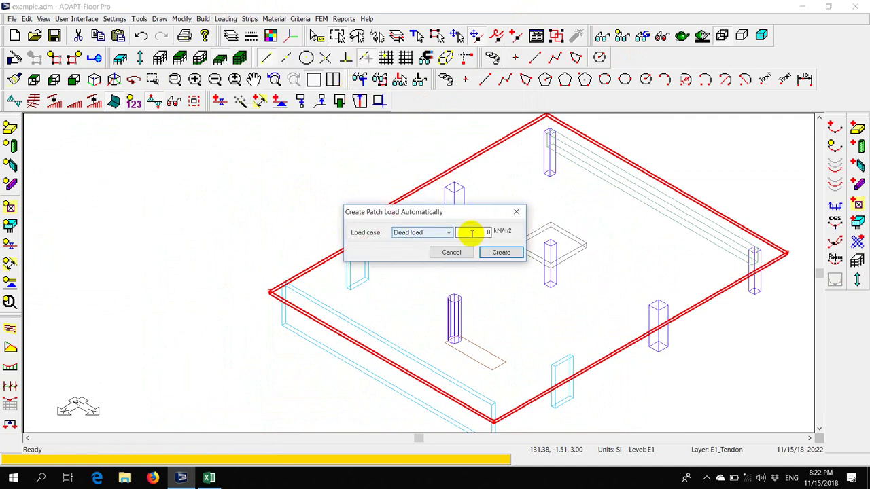
{"action": "left_click", "coordinate": [501, 253]}
{"action": "scroll", "coordinate": [374, 295], "scroll_direction": "down", "scroll_amount": 3}
{"action": "scroll", "coordinate": [312, 306], "scroll_direction": "up", "scroll_amount": 2}
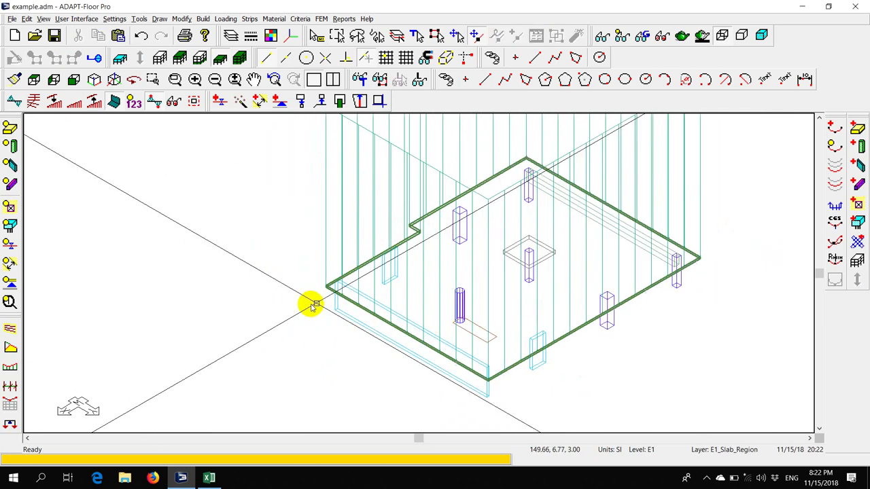
- Create an automatic patch load for the Live load case over the same slab region and deselect the slab
{"action": "scroll", "coordinate": [311, 306], "scroll_direction": "up", "scroll_amount": 3}
{"action": "left_click", "coordinate": [356, 294]}
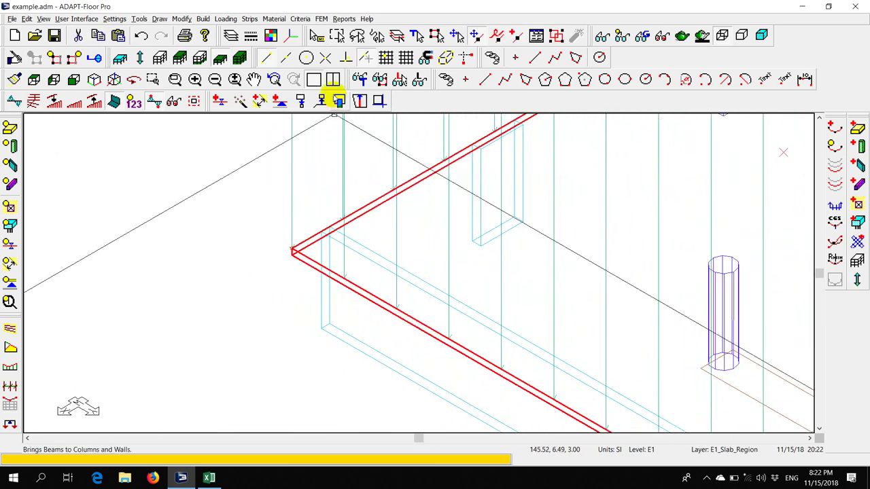
{"action": "left_click", "coordinate": [223, 19]}
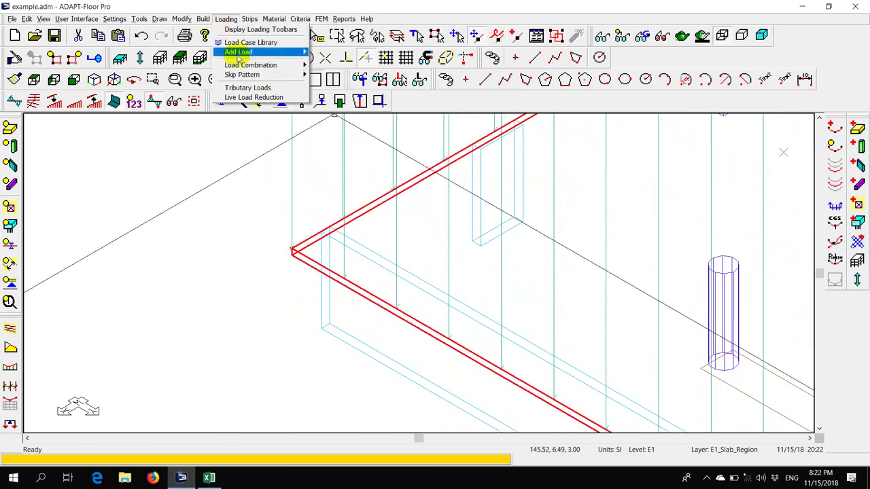
{"action": "mouse_move", "coordinate": [269, 54]}
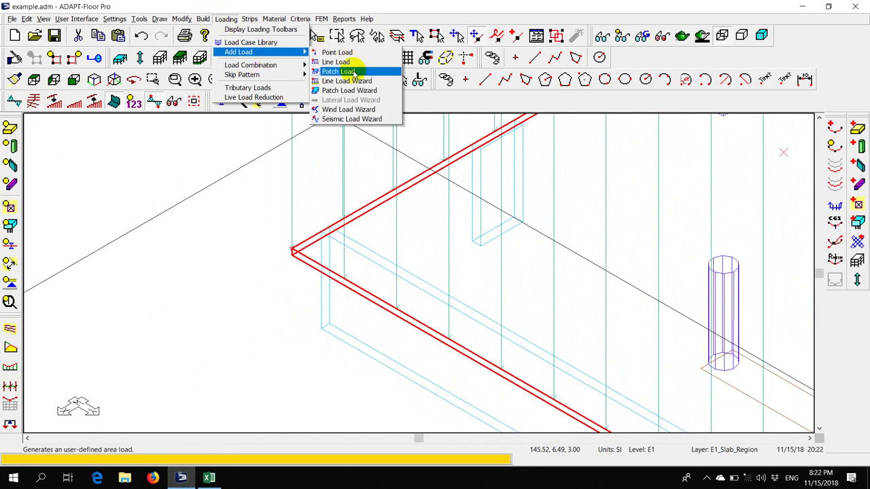
{"action": "left_click", "coordinate": [374, 91]}
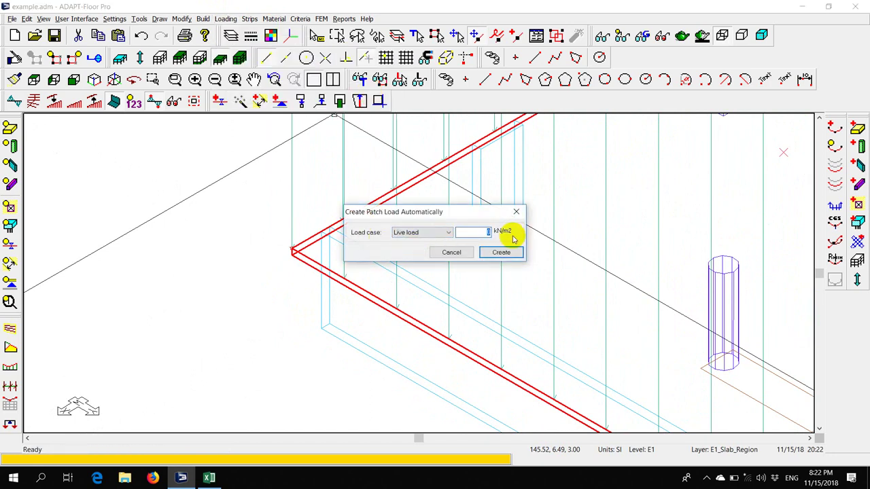
{"action": "left_click", "coordinate": [496, 253]}
{"action": "scroll", "coordinate": [233, 306], "scroll_direction": "down", "scroll_amount": 5}
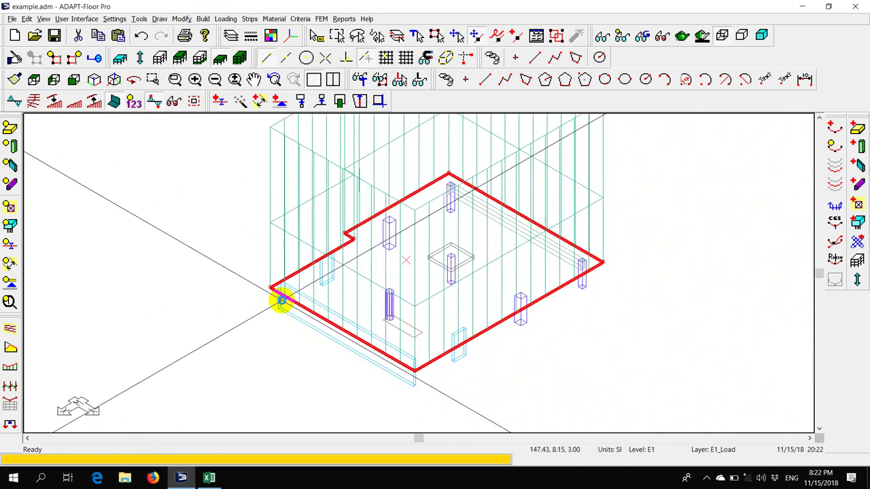
{"action": "key", "text": "Escape"}
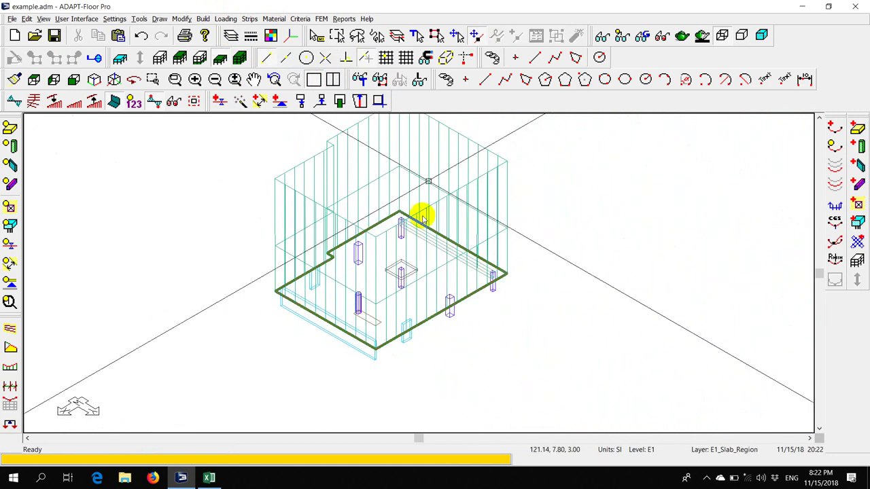
- Hide the loads, display the tendons again, and try to generate the slab mesh automatically with automatic node shifting
{"action": "left_click", "coordinate": [621, 36]}
{"action": "left_click", "coordinate": [835, 146]}
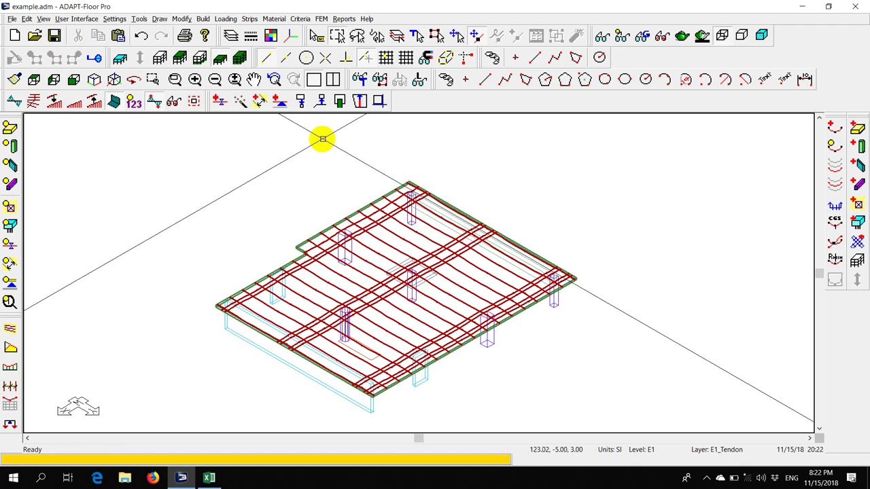
{"action": "left_click", "coordinate": [322, 19]}
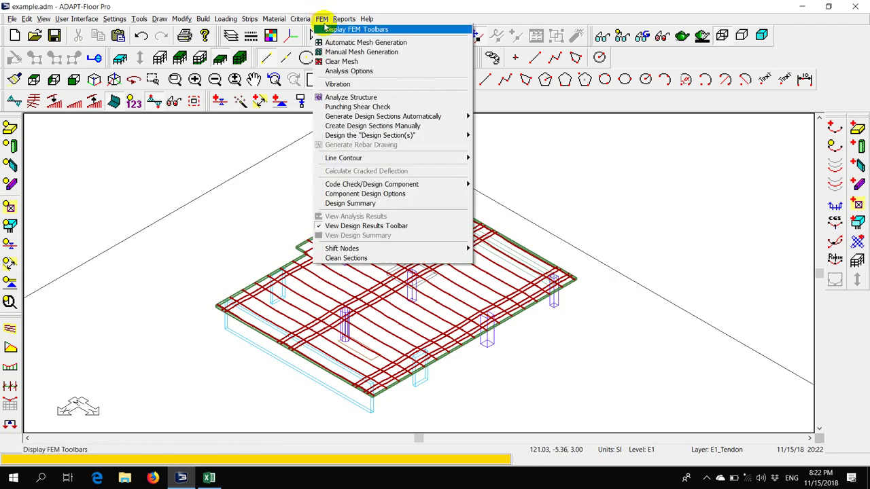
{"action": "left_click", "coordinate": [344, 44]}
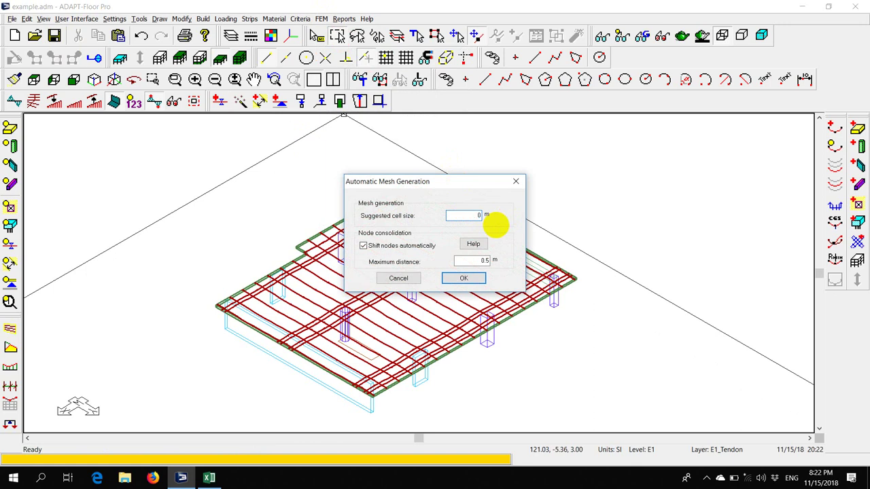
{"action": "left_click", "coordinate": [463, 276]}
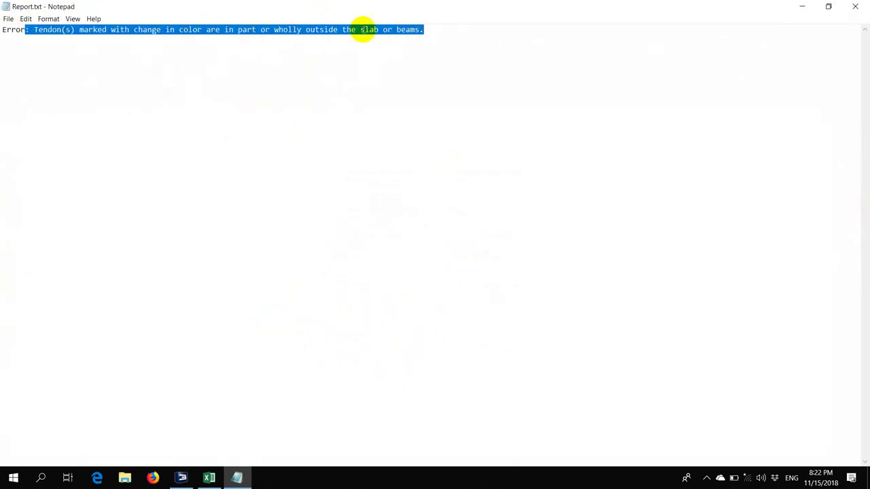
- Read the meshing error report on the tendons, then close it and the structural error message
{"action": "left_click", "coordinate": [402, 30]}
{"action": "left_click", "coordinate": [856, 7]}
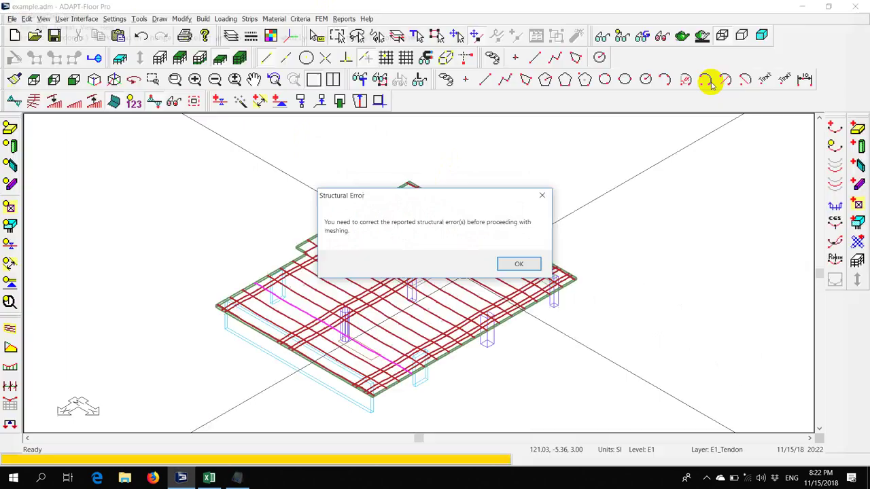
{"action": "left_click", "coordinate": [515, 262]}
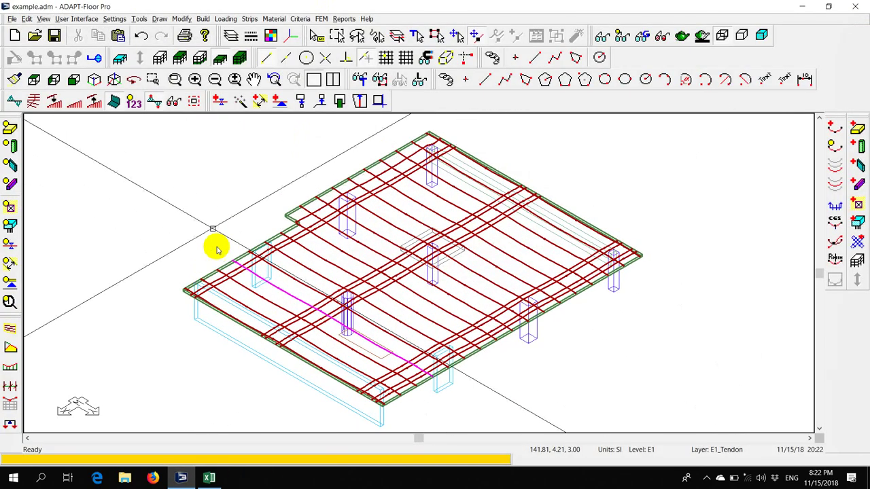
- Move the tendon crossing the opening sideways in plan with an X-Y plane translation until it clears the opening's left edge
{"action": "left_click", "coordinate": [53, 79]}
{"action": "left_click", "coordinate": [34, 79]}
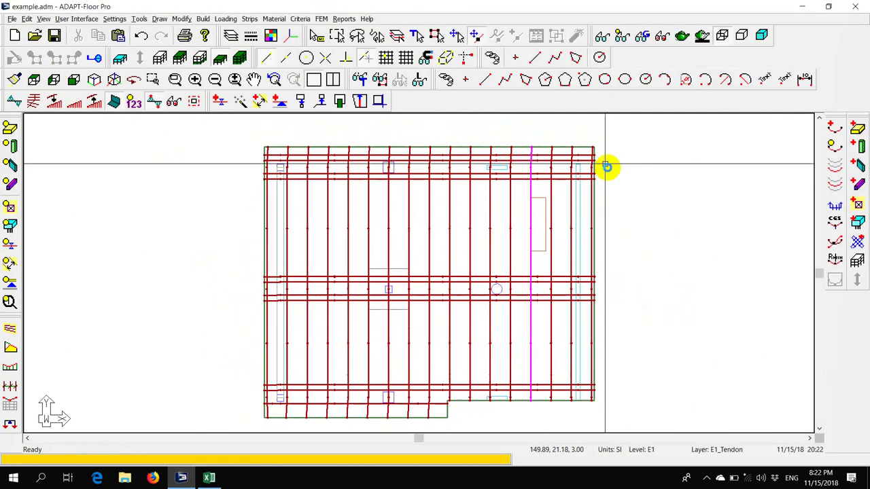
{"action": "scroll", "coordinate": [521, 138], "scroll_direction": "up", "scroll_amount": 5}
{"action": "scroll", "coordinate": [515, 271], "scroll_direction": "up", "scroll_amount": 5}
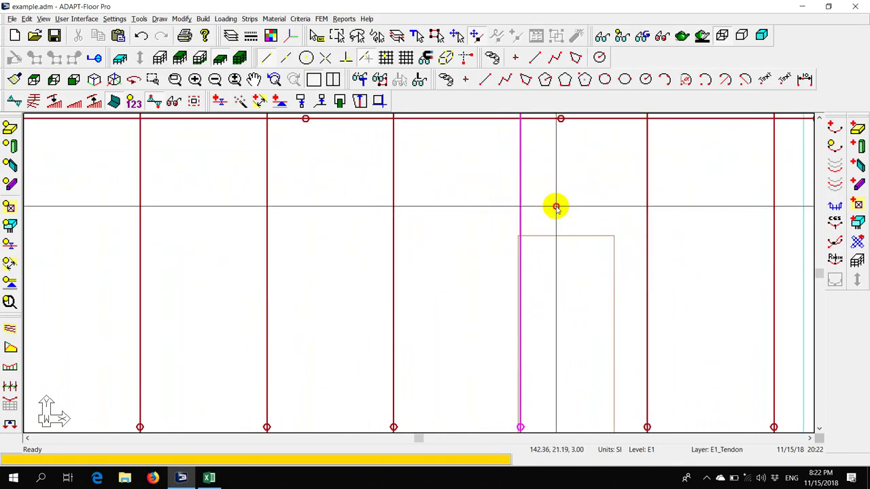
{"action": "left_click", "coordinate": [181, 19]}
{"action": "mouse_move", "coordinate": [193, 32]}
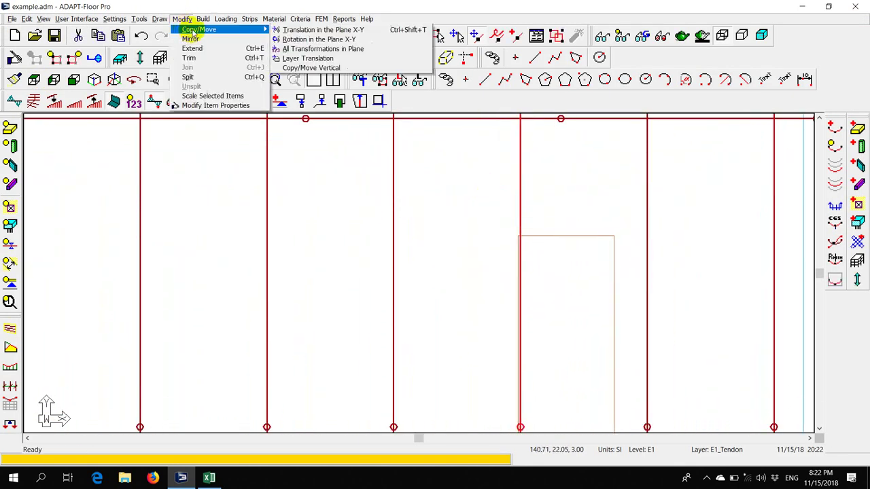
{"action": "left_click", "coordinate": [308, 31]}
{"action": "left_click", "coordinate": [491, 193]}
{"action": "left_click", "coordinate": [472, 196]}
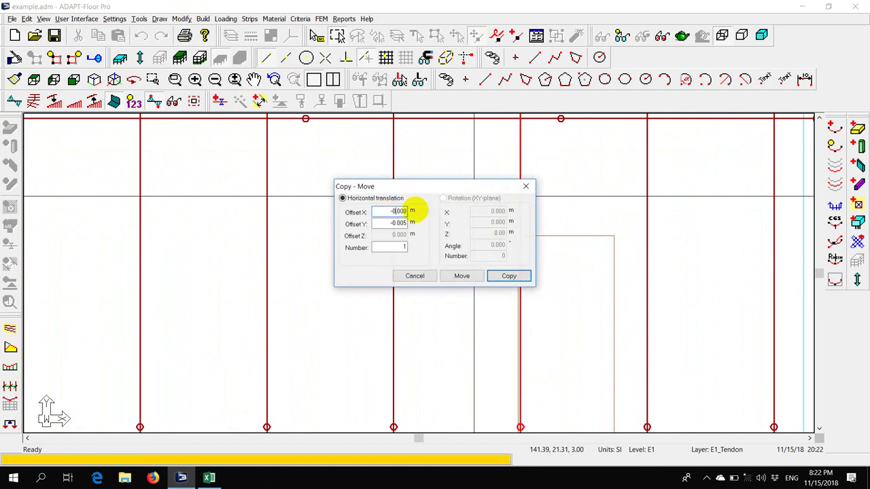
{"action": "left_click", "coordinate": [460, 277]}
{"action": "scroll", "coordinate": [454, 274], "scroll_direction": "down", "scroll_amount": 5}
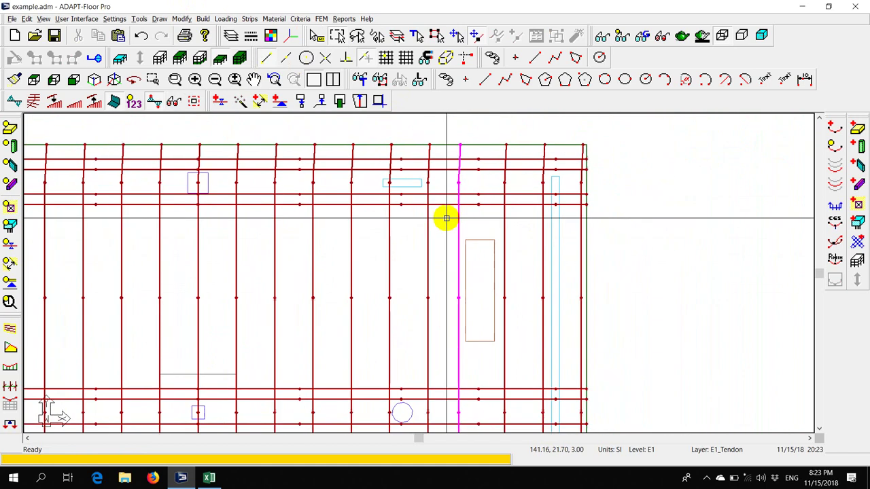
- Generate the slab mesh automatically with a 0.5 m cell size, automatic node shifting and a 0.5 m maximum distance
{"action": "scroll", "coordinate": [449, 219], "scroll_direction": "down", "scroll_amount": 2}
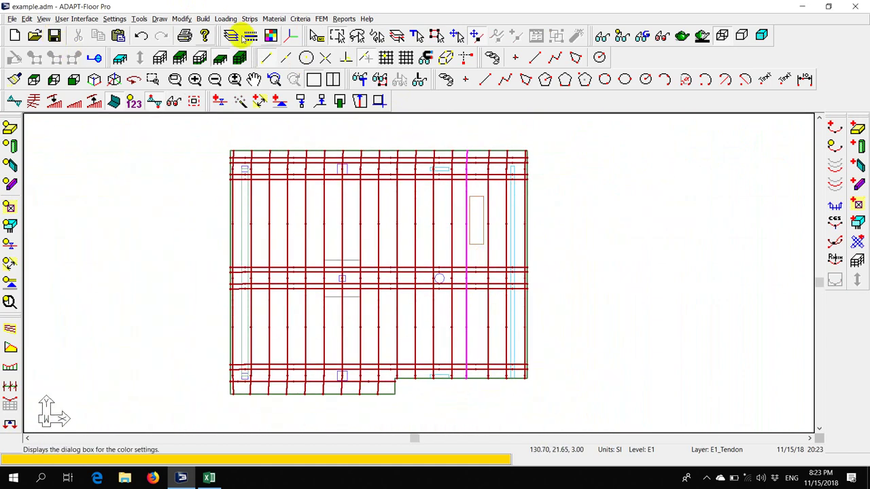
{"action": "left_click", "coordinate": [321, 19]}
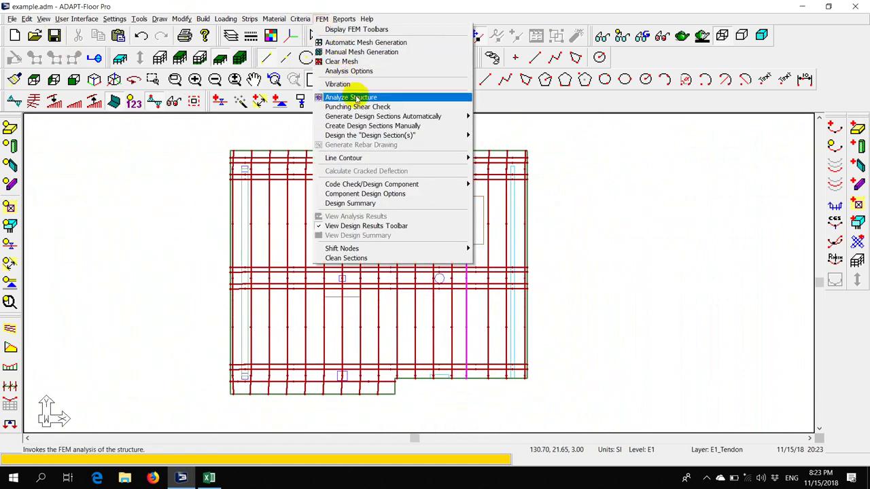
{"action": "left_click", "coordinate": [359, 43]}
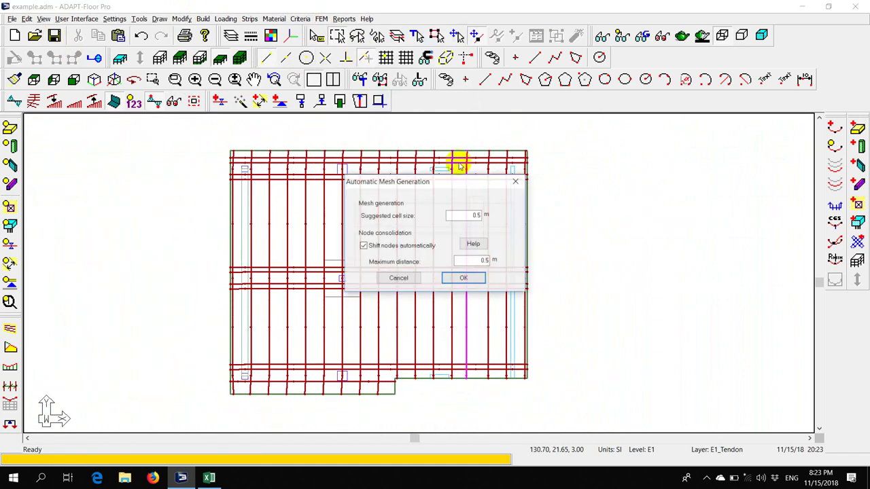
{"action": "left_click", "coordinate": [484, 278]}
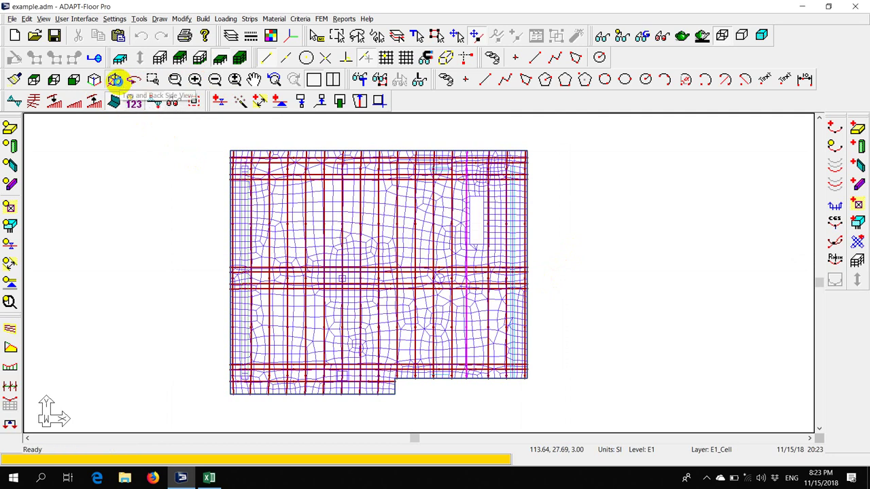
- Analyze the structure for all five load combinations with uncracked stiffness and vibration analysis, save the solution, and close the result display settings
{"action": "left_click", "coordinate": [116, 80]}
{"action": "scroll", "coordinate": [398, 257], "scroll_direction": "up", "scroll_amount": 5}
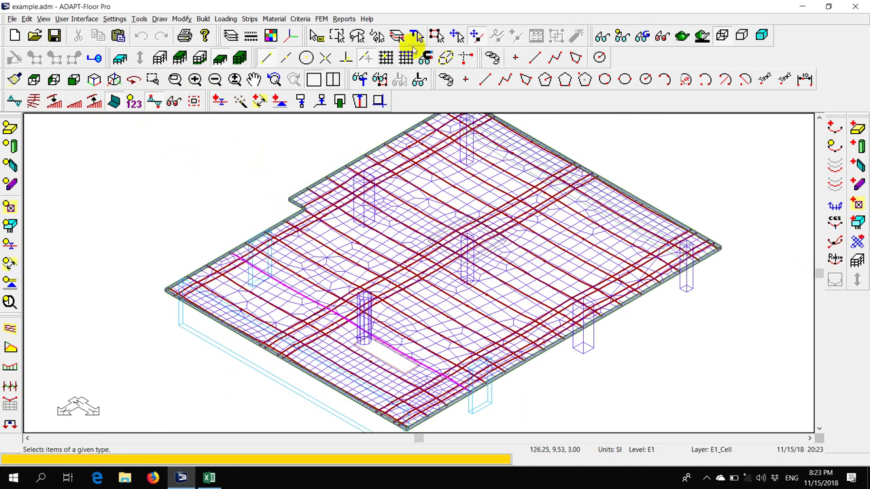
{"action": "left_click", "coordinate": [327, 19]}
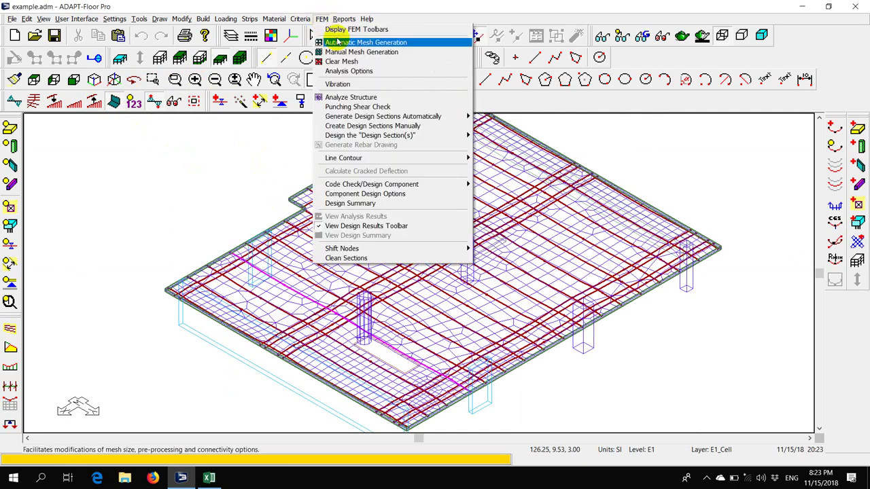
{"action": "left_click", "coordinate": [359, 98]}
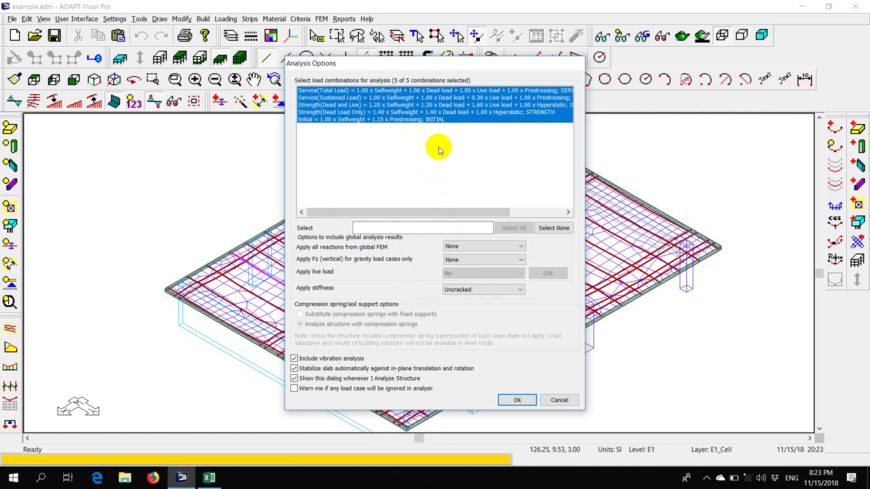
{"action": "left_click", "coordinate": [516, 402]}
{"action": "key", "text": "alt+Tab"}
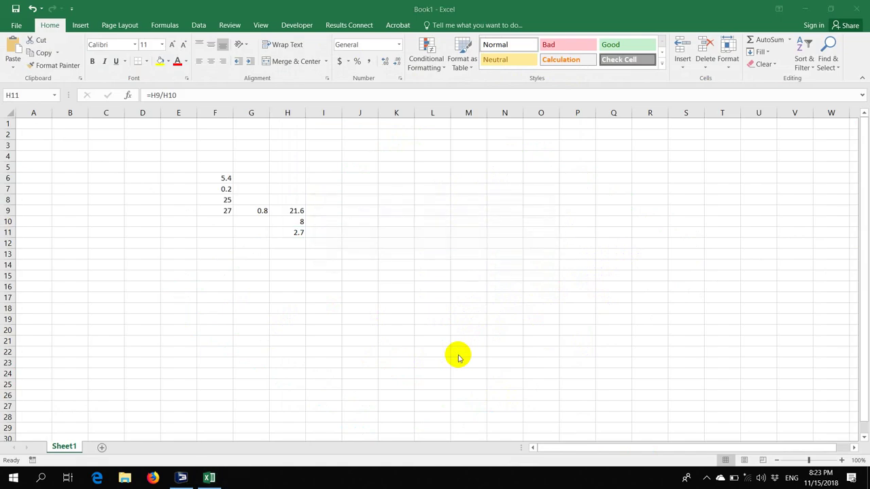
{"action": "left_click", "coordinate": [182, 478]}
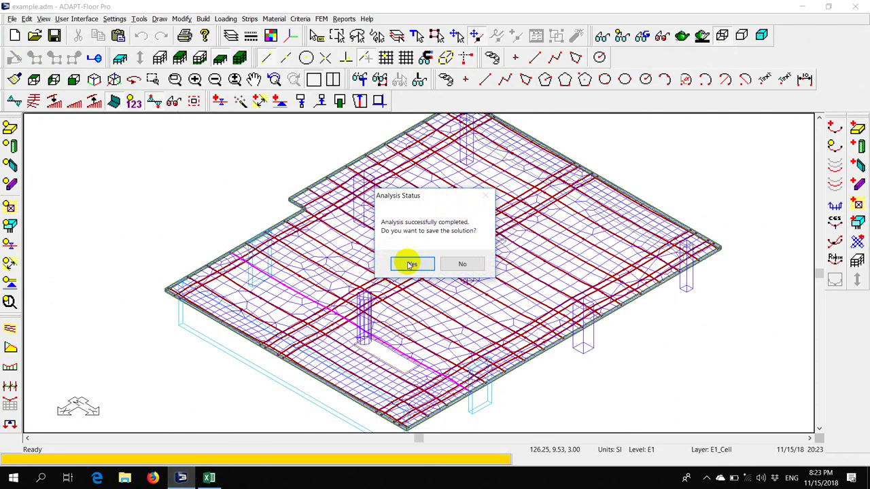
{"action": "left_click", "coordinate": [412, 265]}
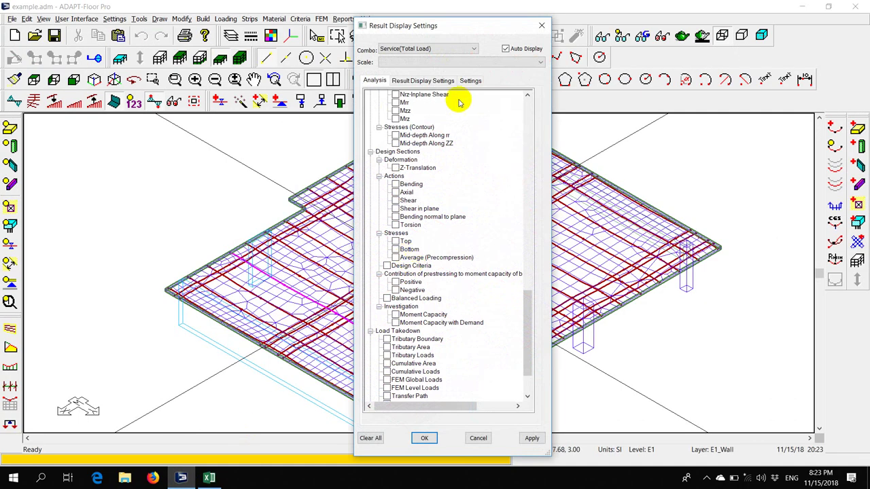
{"action": "left_click", "coordinate": [540, 25]}
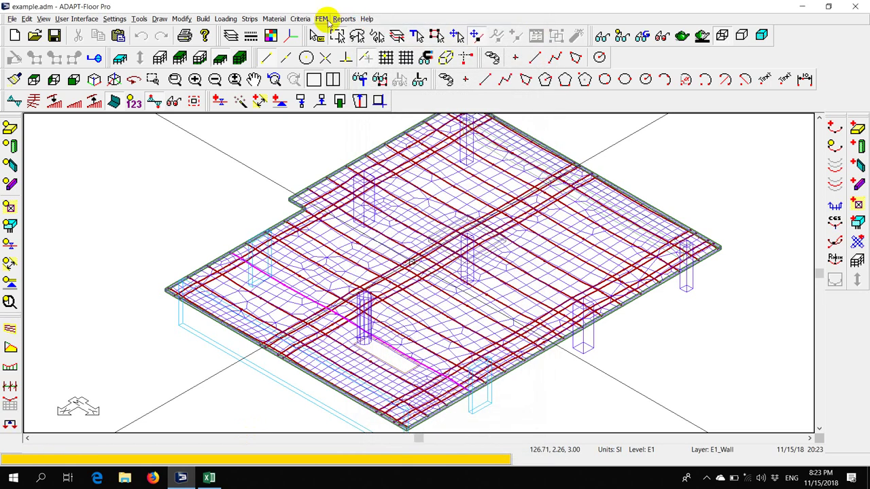
- Run the design of the slab's design sections and save the design results
{"action": "left_click", "coordinate": [322, 19]}
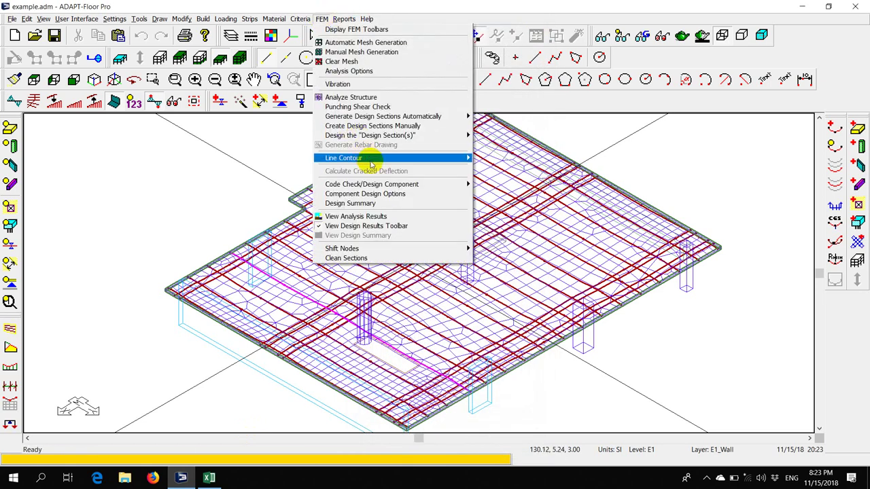
{"action": "mouse_move", "coordinate": [438, 135]}
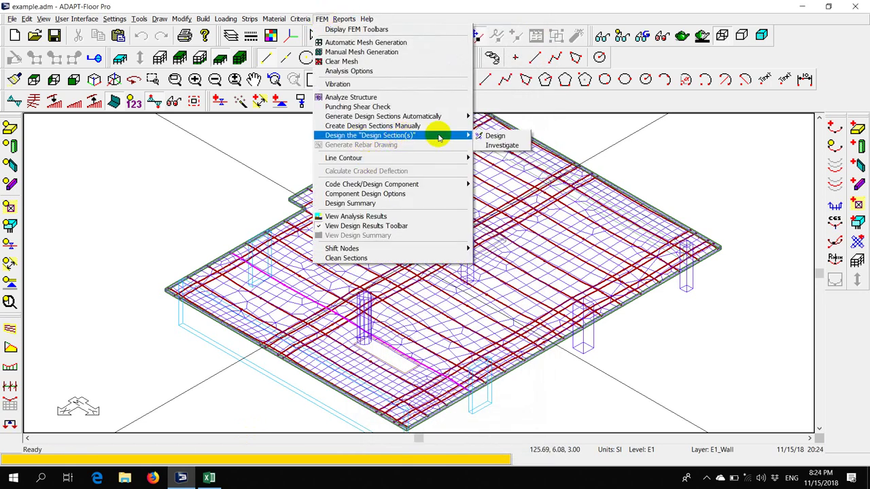
{"action": "left_click", "coordinate": [496, 136]}
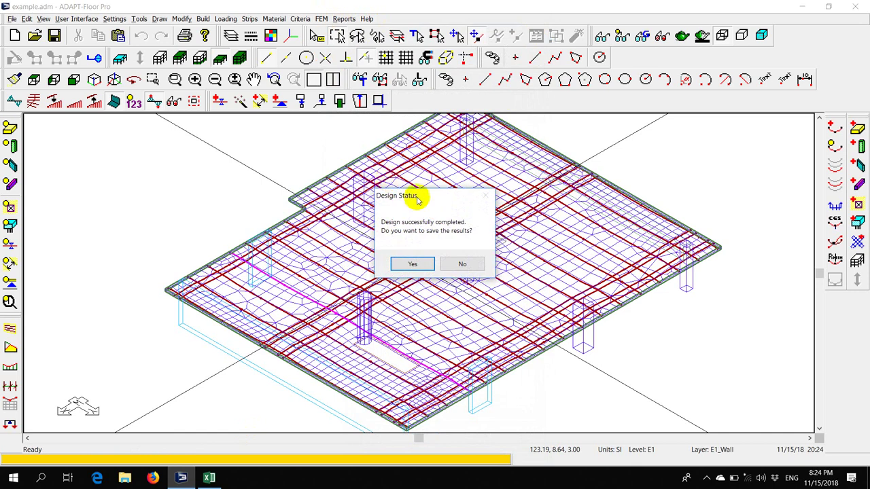
{"action": "left_click", "coordinate": [421, 263]}
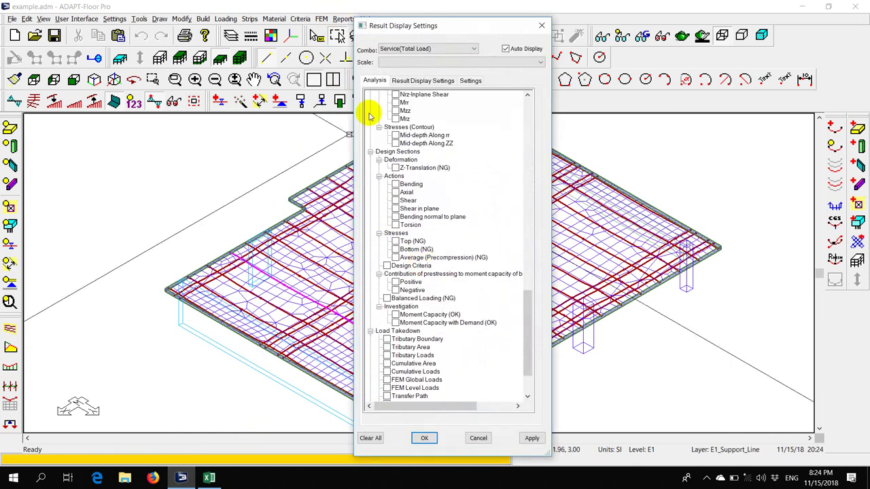
- Show the slab in plan with only the X-direction support line results, keeping the result display settings clear of the model
{"action": "left_click_drag", "start_coordinate": [391, 34], "coordinate": [628, 49]}
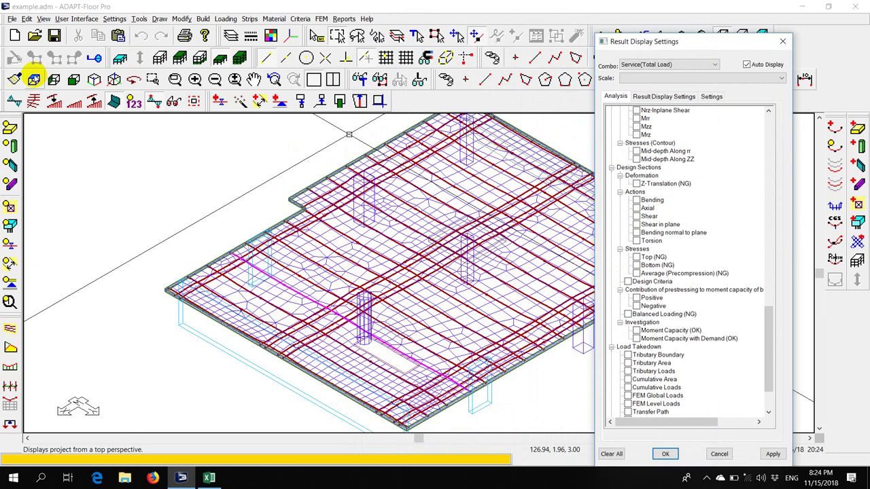
{"action": "left_click", "coordinate": [34, 78]}
{"action": "scroll", "coordinate": [144, 196], "scroll_direction": "down", "scroll_amount": 2}
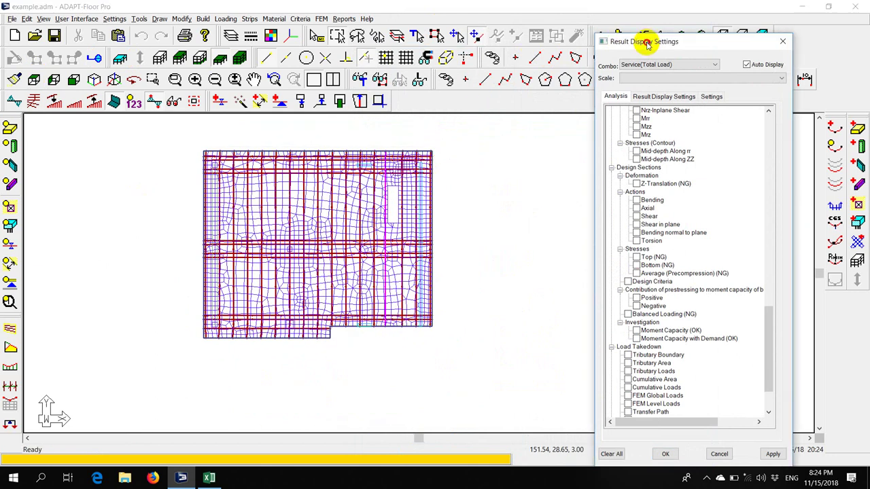
{"action": "left_click_drag", "start_coordinate": [647, 43], "coordinate": [612, 85]}
{"action": "left_click", "coordinate": [622, 37]}
{"action": "left_click", "coordinate": [33, 101]}
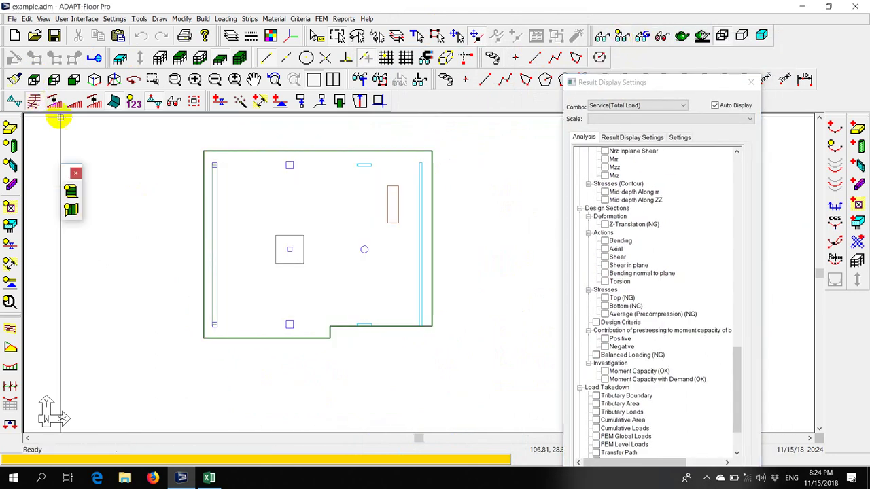
{"action": "left_click", "coordinate": [71, 192]}
{"action": "left_click_drag", "start_coordinate": [621, 82], "coordinate": [577, 26]}
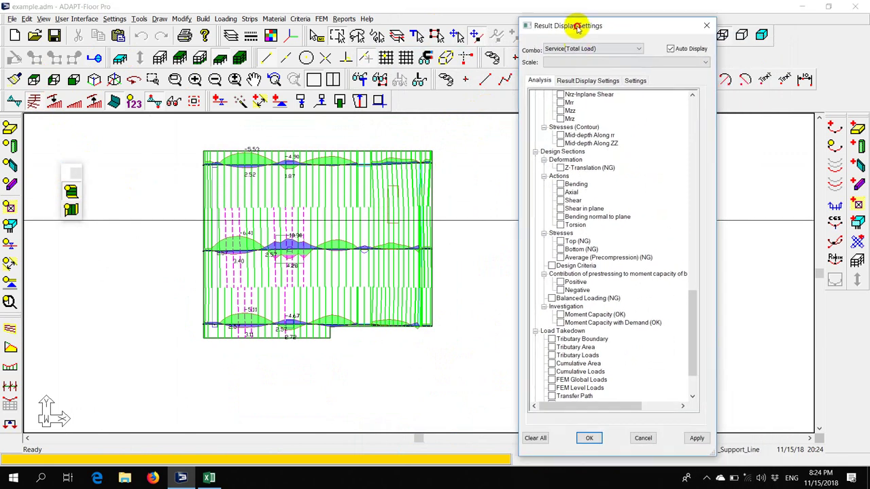
- Display the design sections' top stresses for Service(Total Load) and examine them around the columns along the X-direction support lines
{"action": "left_click", "coordinate": [579, 50]}
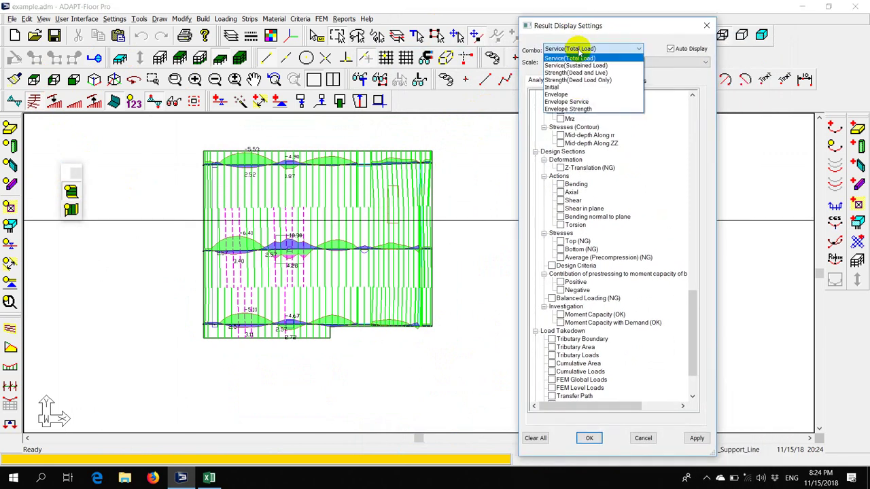
{"action": "left_click", "coordinate": [579, 53]}
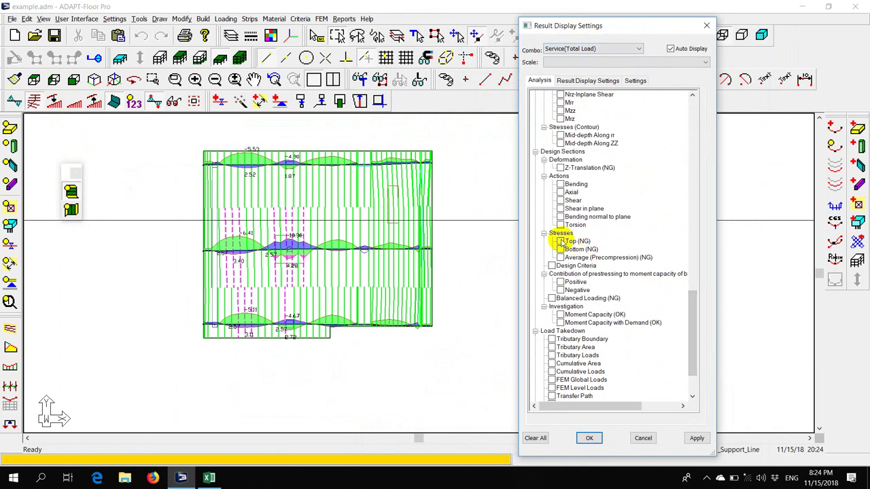
{"action": "left_click", "coordinate": [561, 241]}
{"action": "scroll", "coordinate": [299, 267], "scroll_direction": "up", "scroll_amount": 3}
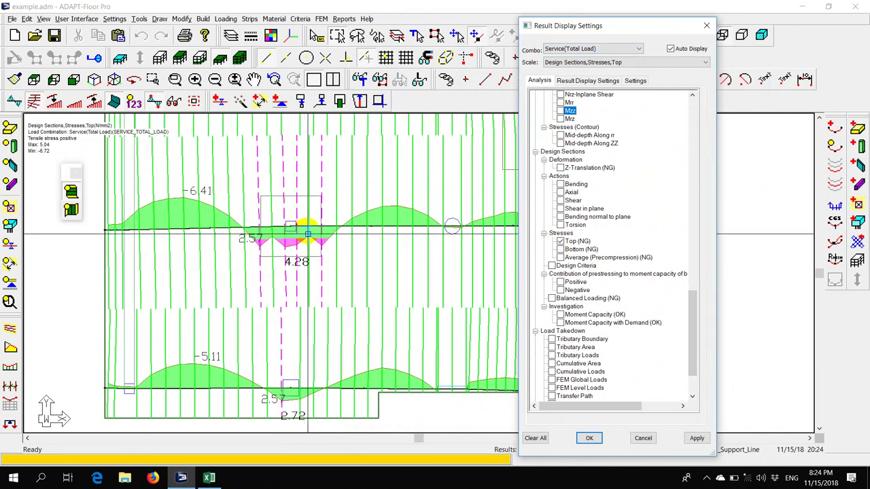
{"action": "scroll", "coordinate": [306, 268], "scroll_direction": "down", "scroll_amount": 1}
{"action": "scroll", "coordinate": [209, 269], "scroll_direction": "down", "scroll_amount": 1}
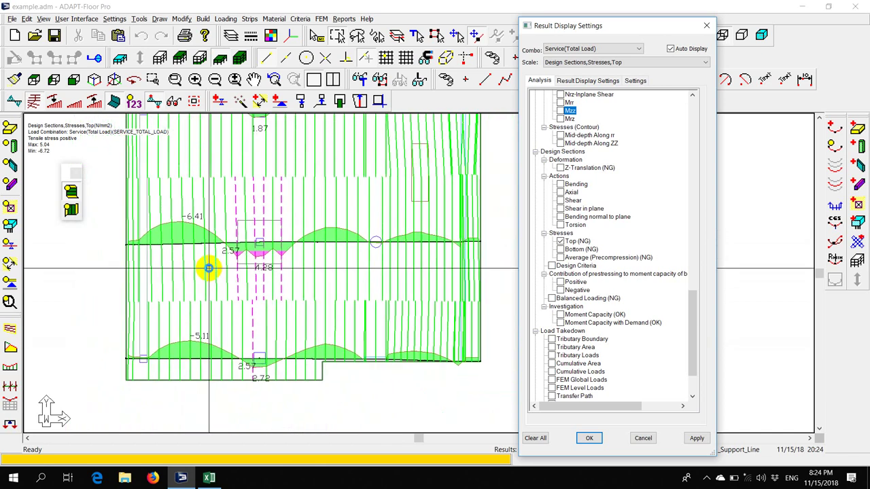
{"action": "scroll", "coordinate": [209, 269], "scroll_direction": "down", "scroll_amount": 1}
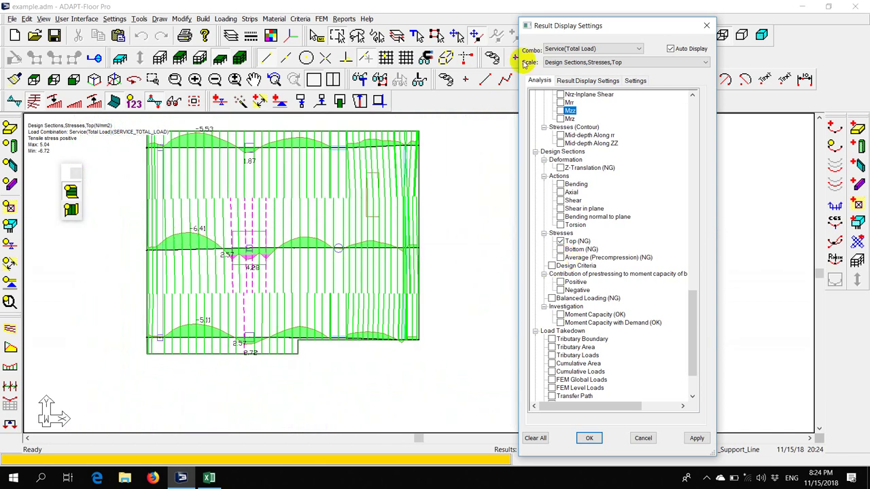
- Compare the top stresses under Service(Sustained Load), and return to the Service(Total Load) combination
{"action": "left_click", "coordinate": [602, 48]}
{"action": "left_click", "coordinate": [589, 66]}
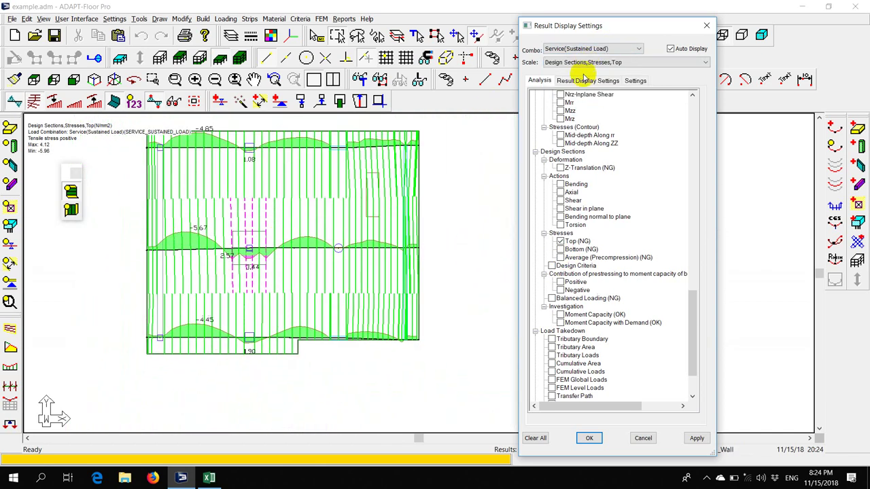
{"action": "left_click", "coordinate": [581, 49]}
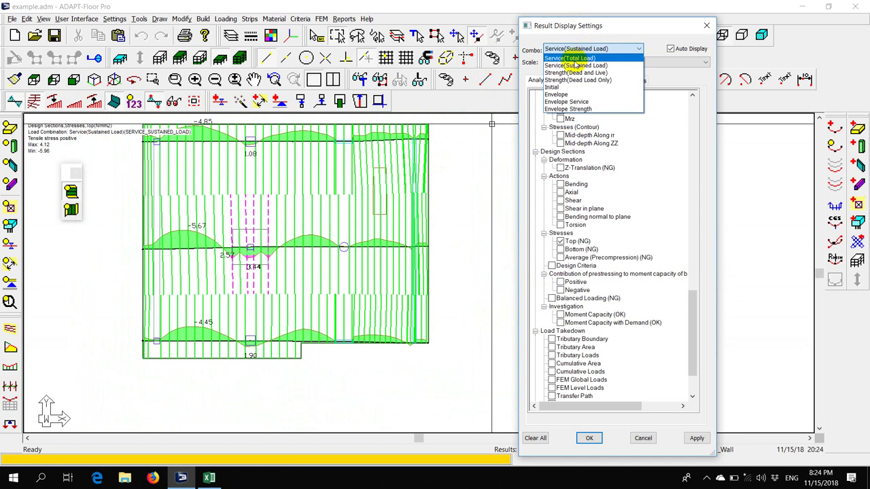
{"action": "left_click", "coordinate": [575, 58]}
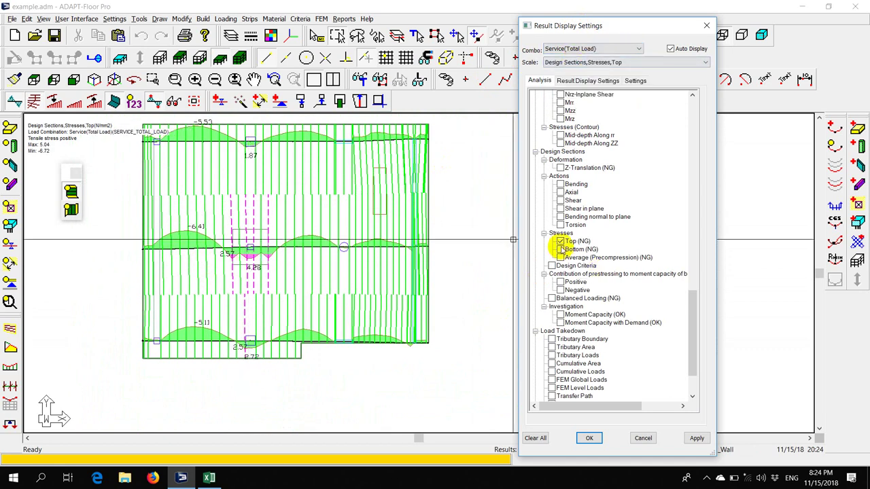
- Display the bottom stresses for Service(Total Load), examine them along the X-direction support lines, and switch to the Y-direction support lines
{"action": "left_click", "coordinate": [561, 250]}
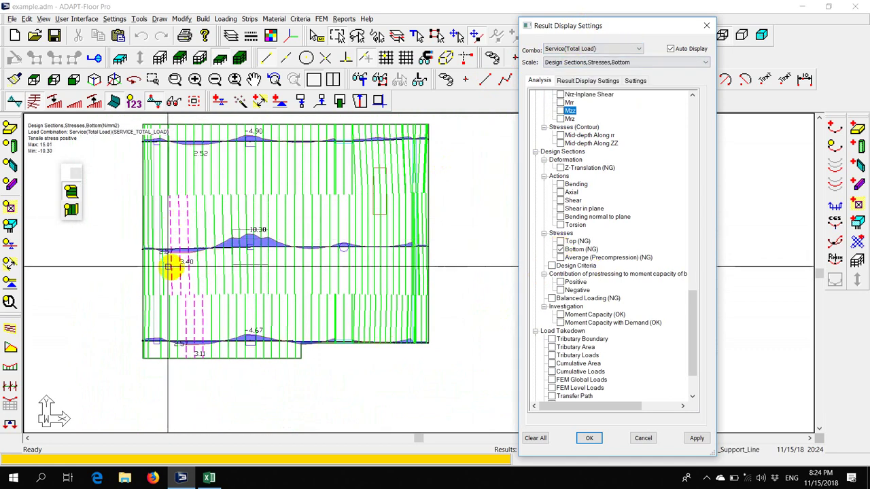
{"action": "scroll", "coordinate": [145, 255], "scroll_direction": "up", "scroll_amount": 1}
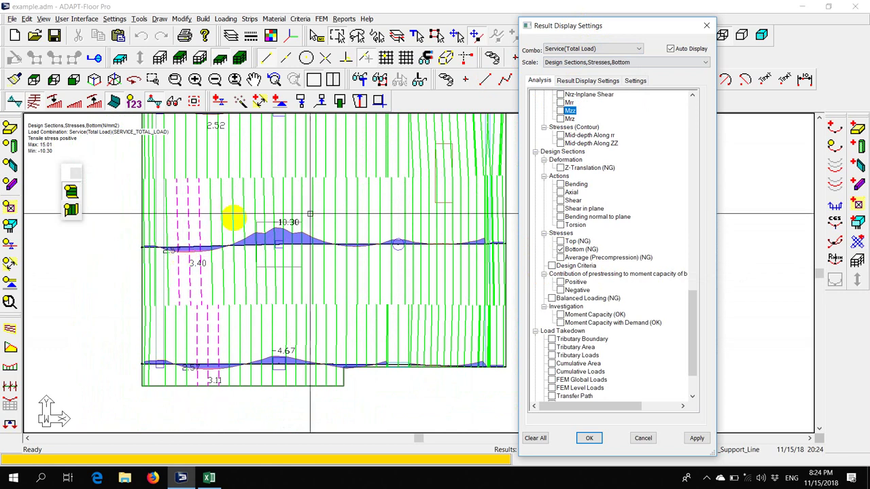
{"action": "scroll", "coordinate": [332, 250], "scroll_direction": "down", "scroll_amount": 1}
{"action": "left_click", "coordinate": [70, 209]}
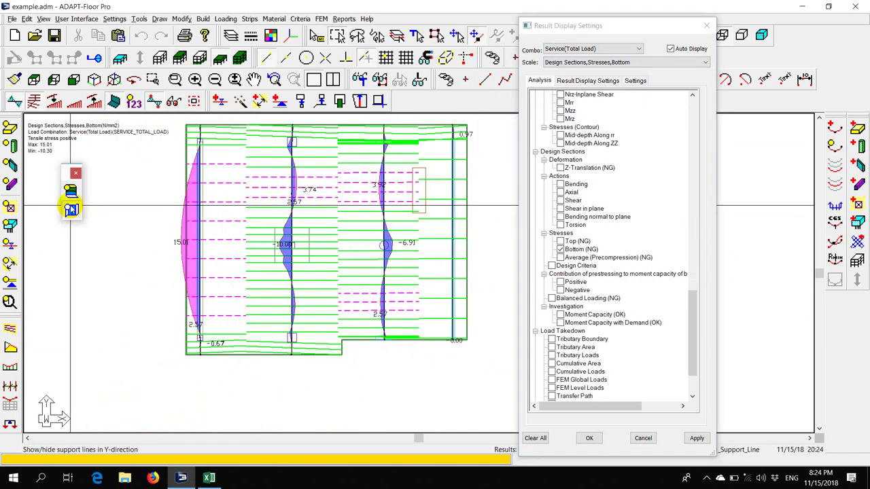
- Examine the bottom stresses for Service(Total Load) along the Y-direction support lines, especially at the slab's left edge
{"action": "scroll", "coordinate": [190, 235], "scroll_direction": "up", "scroll_amount": 2}
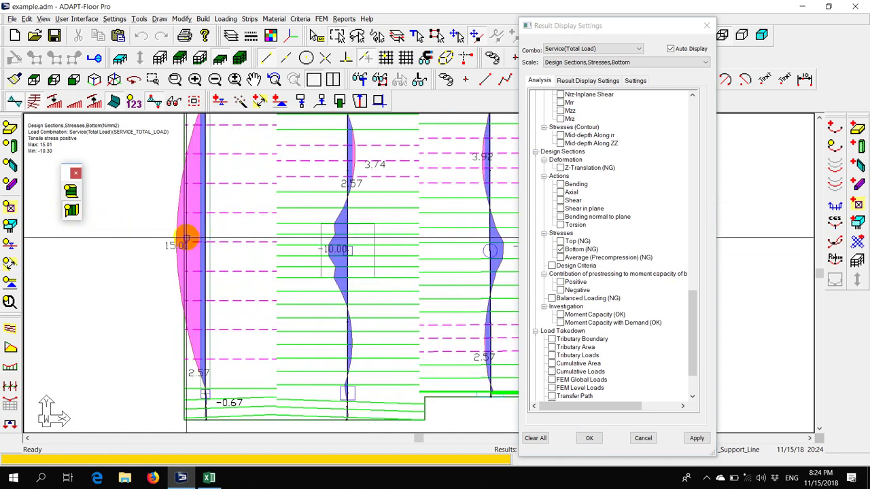
{"action": "scroll", "coordinate": [202, 235], "scroll_direction": "down", "scroll_amount": 1}
{"action": "scroll", "coordinate": [181, 245], "scroll_direction": "down", "scroll_amount": 1}
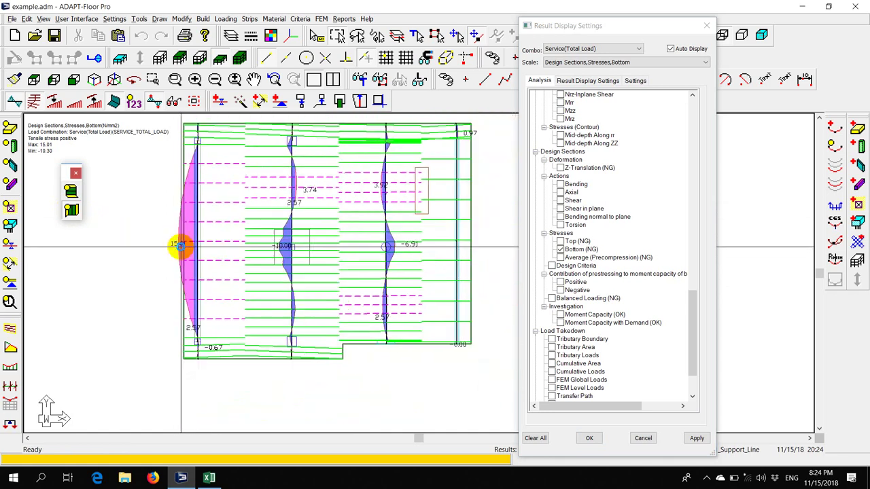
{"action": "scroll", "coordinate": [346, 197], "scroll_direction": "up", "scroll_amount": 1}
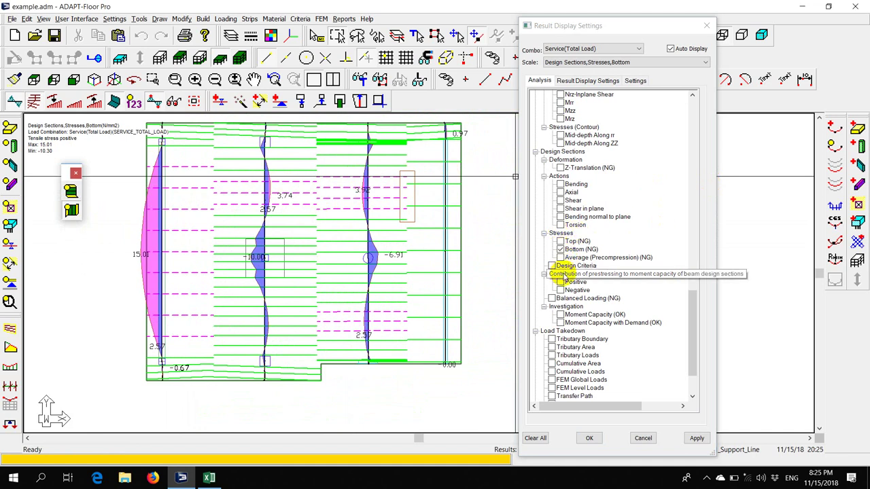
- Display the design sections' Moment Capacity with Demand and examine it along the Y-direction support lines
{"action": "left_click", "coordinate": [560, 322]}
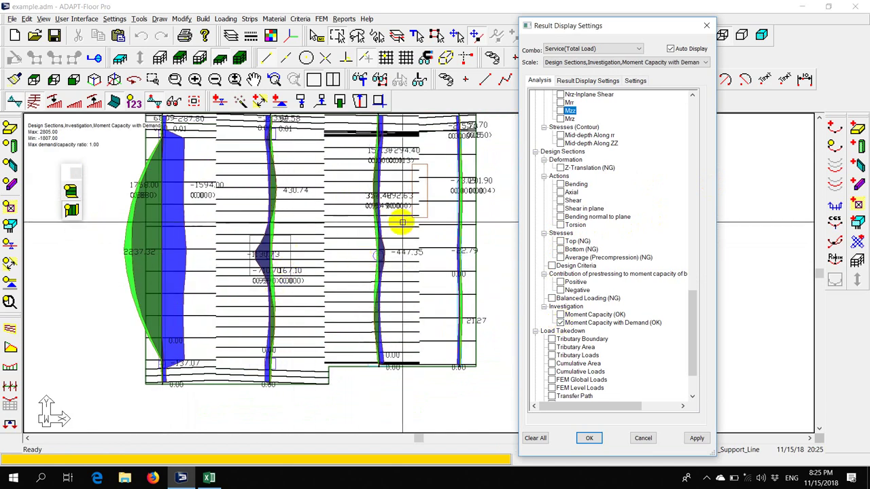
{"action": "scroll", "coordinate": [398, 223], "scroll_direction": "up", "scroll_amount": 3}
{"action": "scroll", "coordinate": [325, 218], "scroll_direction": "up", "scroll_amount": 1}
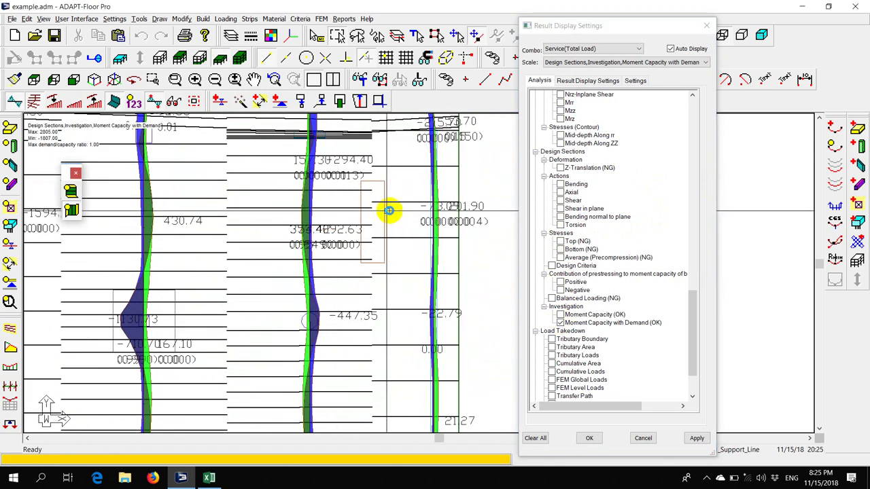
{"action": "scroll", "coordinate": [388, 210], "scroll_direction": "down", "scroll_amount": 2}
{"action": "scroll", "coordinate": [287, 282], "scroll_direction": "up", "scroll_amount": 1}
{"action": "scroll", "coordinate": [287, 282], "scroll_direction": "up", "scroll_amount": 2}
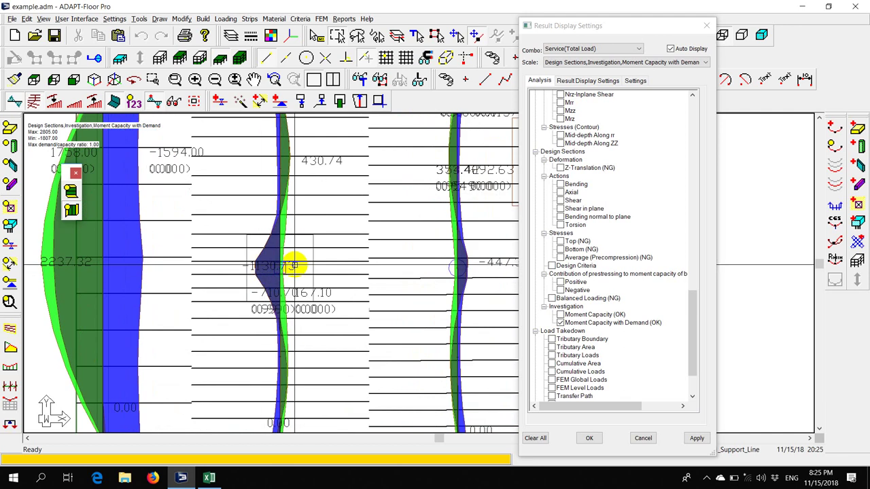
{"action": "scroll", "coordinate": [296, 265], "scroll_direction": "down", "scroll_amount": 1}
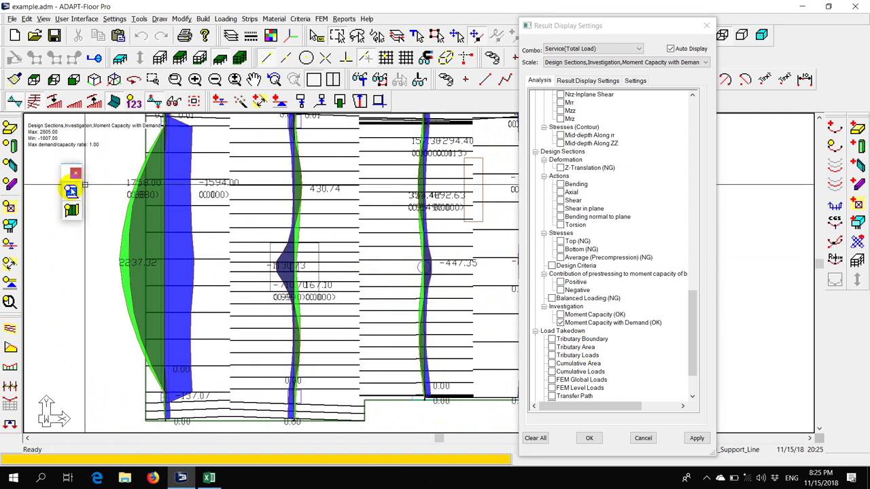
- Switch to the X-direction support lines and examine their moment capacity against demand
{"action": "left_click", "coordinate": [71, 191]}
{"action": "scroll", "coordinate": [159, 233], "scroll_direction": "down", "scroll_amount": 1}
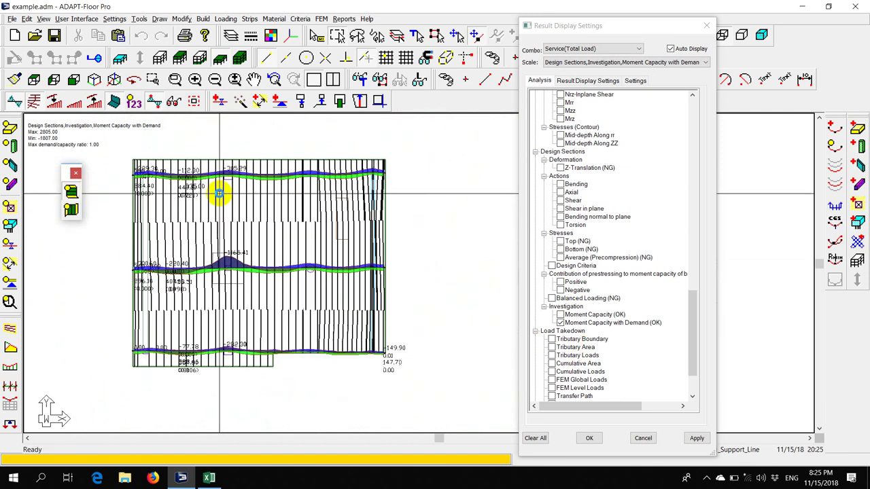
{"action": "scroll", "coordinate": [219, 194], "scroll_direction": "up", "scroll_amount": 2}
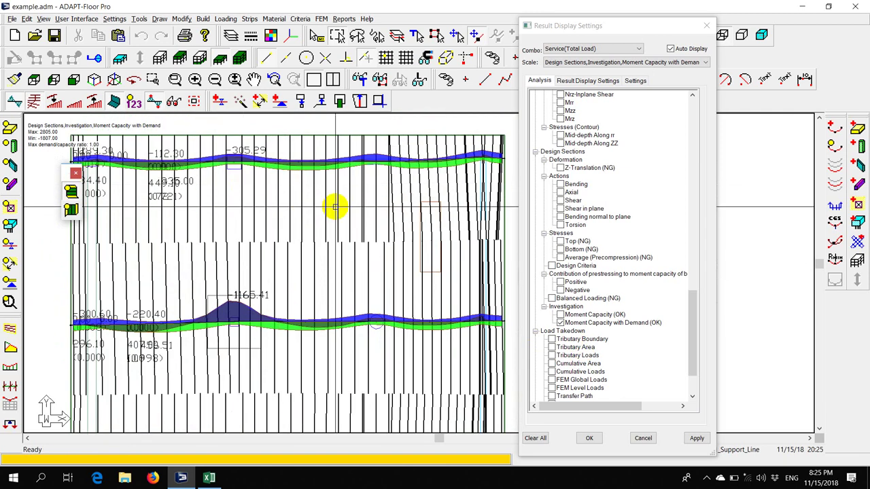
- Display the design sections' Z-Translation along the X-direction support lines, using the Service(Total Load) combination
{"action": "left_click", "coordinate": [561, 168]}
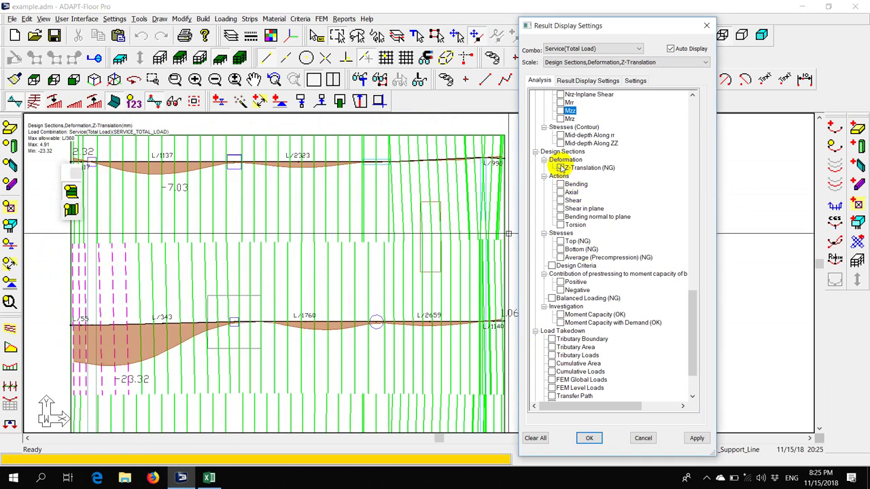
{"action": "scroll", "coordinate": [220, 272], "scroll_direction": "down", "scroll_amount": 3}
{"action": "scroll", "coordinate": [311, 305], "scroll_direction": "up", "scroll_amount": 1}
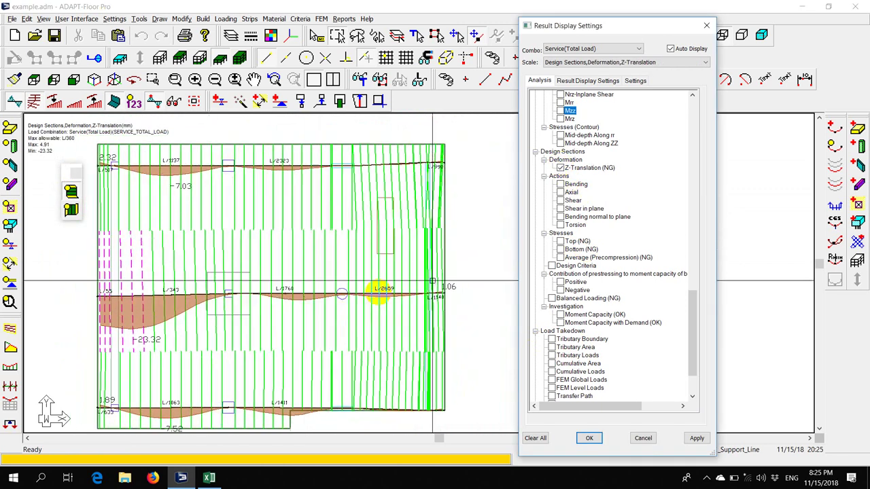
{"action": "left_click", "coordinate": [577, 48]}
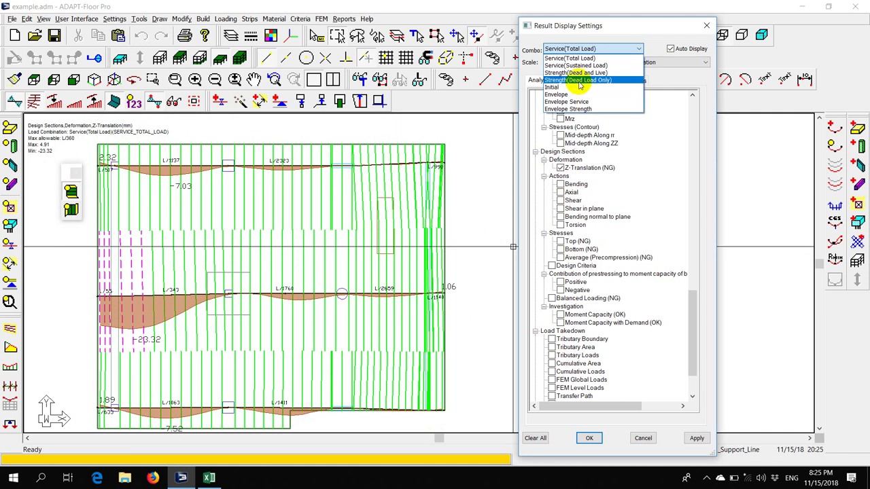
{"action": "left_click", "coordinate": [597, 58]}
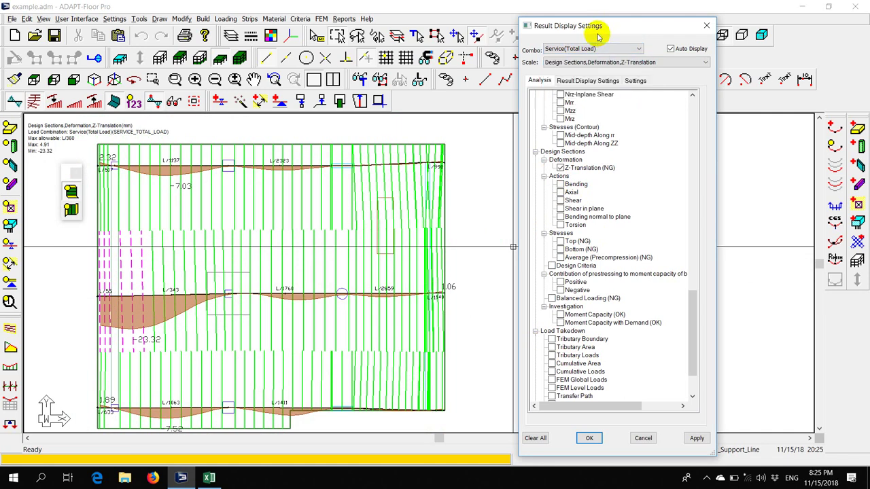
{"action": "scroll", "coordinate": [559, 112], "scroll_direction": "down", "scroll_amount": 3}
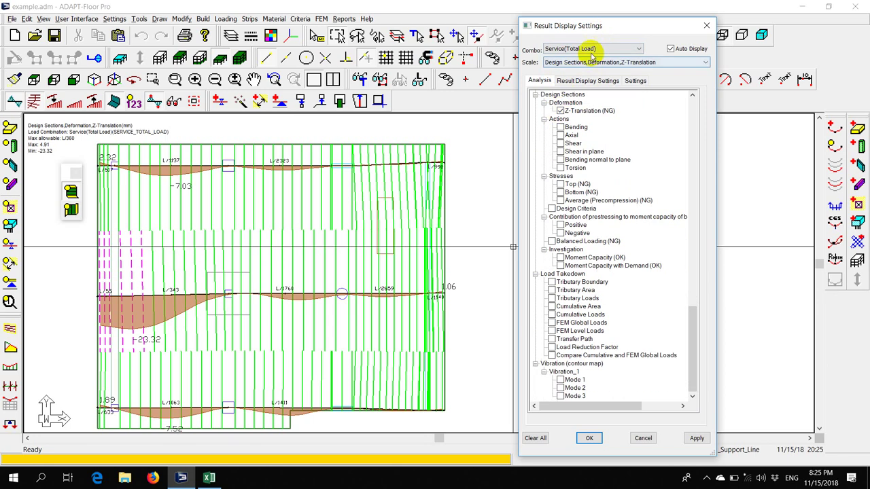
{"action": "left_click", "coordinate": [575, 49]}
{"action": "left_click", "coordinate": [580, 49]}
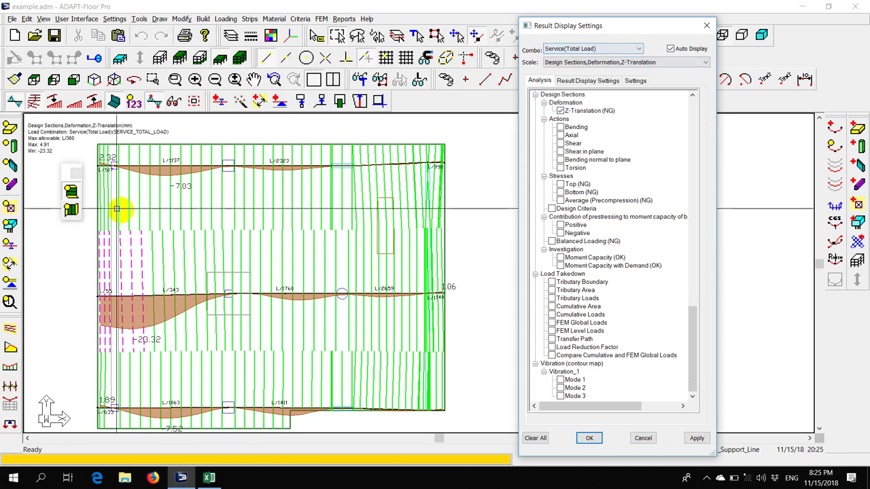
- Examine the deflections and span ratios along the upper X-direction support line, and compare them with the whole slab
{"action": "scroll", "coordinate": [163, 177], "scroll_direction": "up", "scroll_amount": 3}
{"action": "scroll", "coordinate": [182, 145], "scroll_direction": "up", "scroll_amount": 2}
{"action": "middle_click_drag", "start_coordinate": [178, 146], "coordinate": [267, 229]}
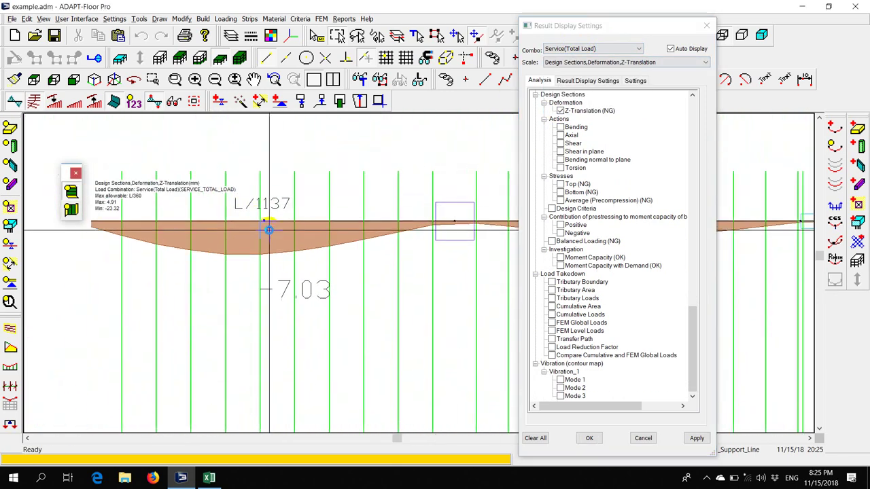
{"action": "scroll", "coordinate": [272, 186], "scroll_direction": "down", "scroll_amount": 5}
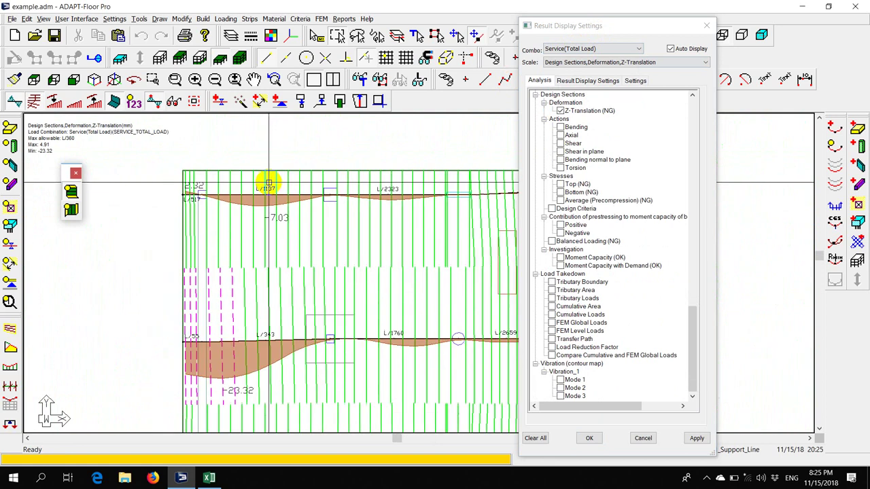
{"action": "middle_click_drag", "start_coordinate": [333, 236], "coordinate": [290, 201]}
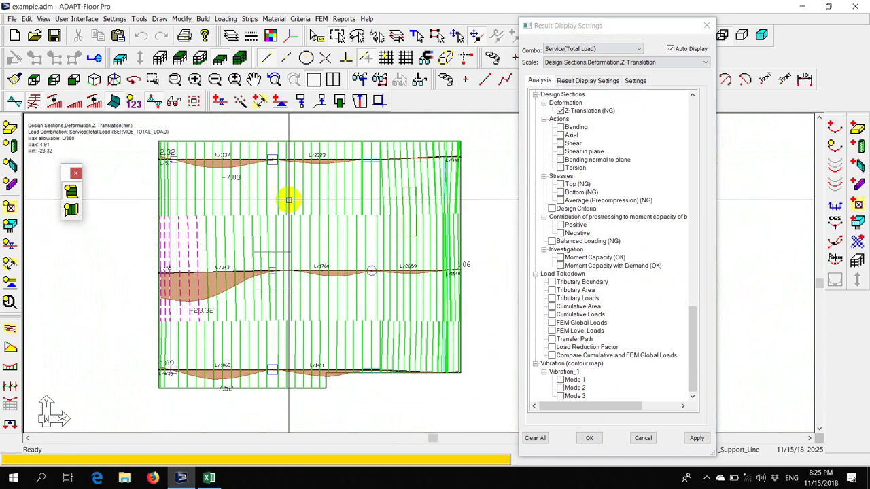
{"action": "scroll", "coordinate": [317, 200], "scroll_direction": "down", "scroll_amount": 2}
{"action": "scroll", "coordinate": [621, 129], "scroll_direction": "up", "scroll_amount": 3}
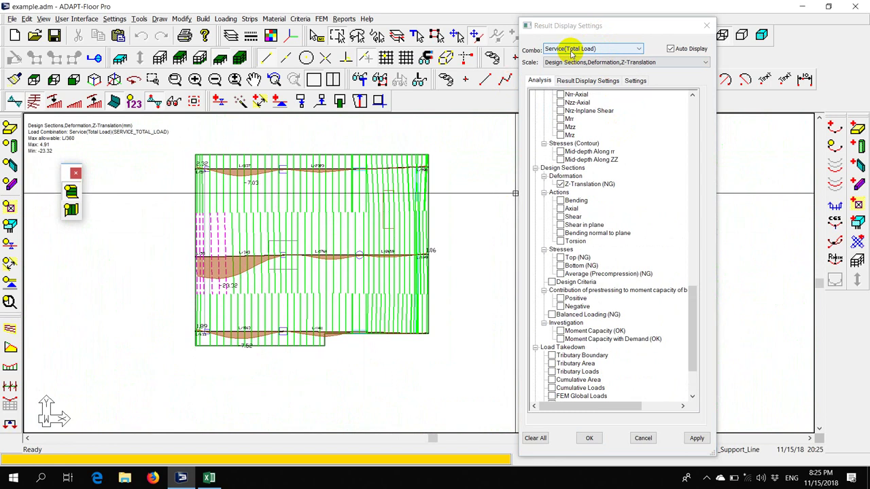
- Examine the deflection and span ratios of the middle X-direction support line around its first span from the slab's left edge
{"action": "scroll", "coordinate": [184, 310], "scroll_direction": "up", "scroll_amount": 5}
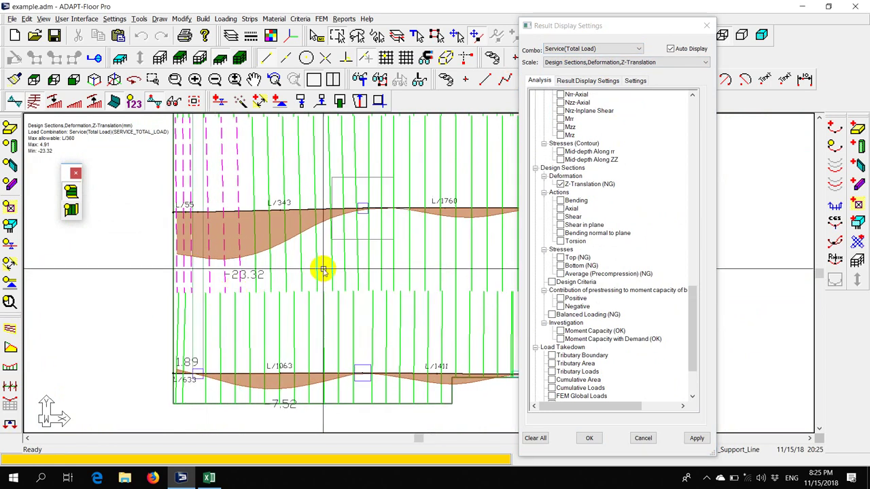
{"action": "scroll", "coordinate": [194, 292], "scroll_direction": "up", "scroll_amount": 3}
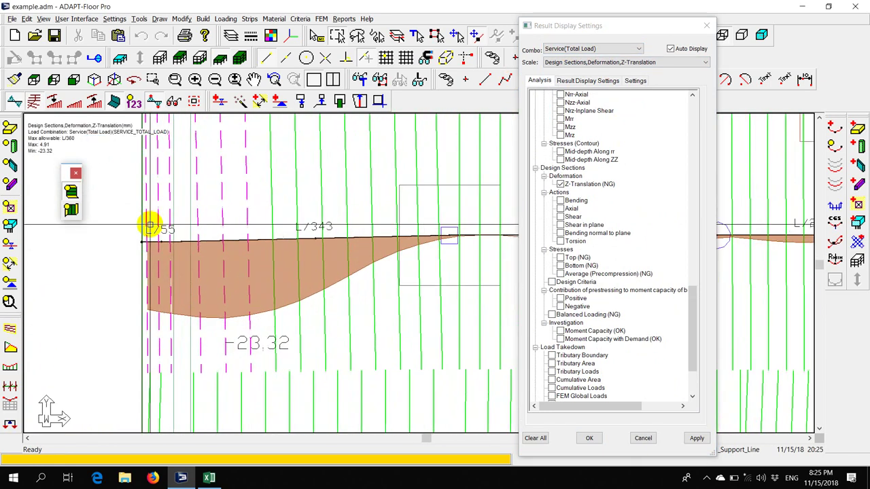
{"action": "scroll", "coordinate": [182, 234], "scroll_direction": "down", "scroll_amount": 6}
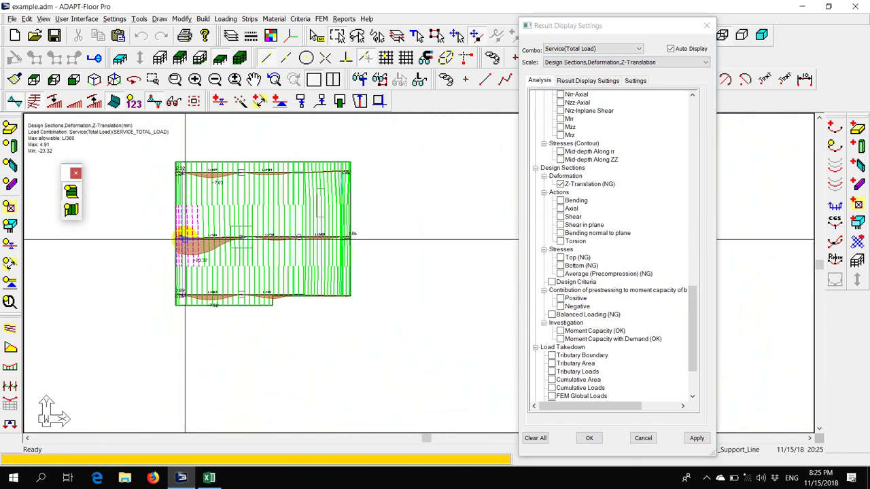
{"action": "scroll", "coordinate": [285, 301], "scroll_direction": "down", "scroll_amount": 2}
{"action": "scroll", "coordinate": [330, 292], "scroll_direction": "up", "scroll_amount": 3}
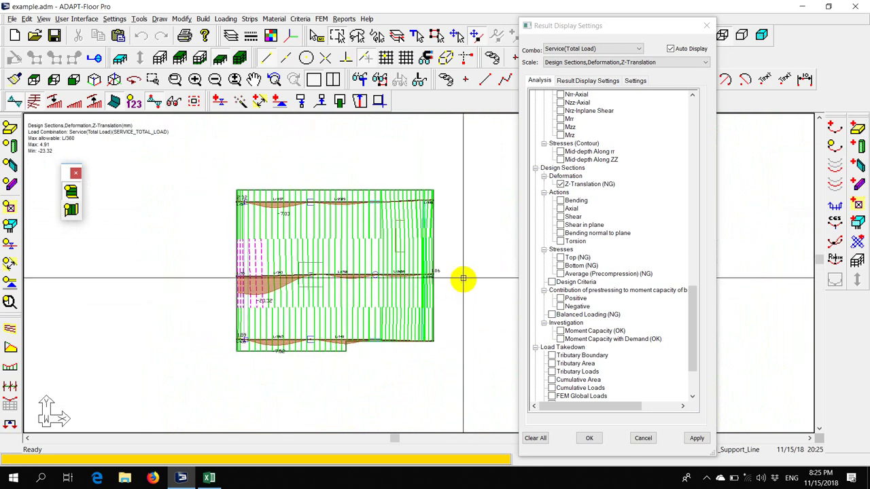
- Close the result display settings and run the Punching Shear Check for the structure
{"action": "left_click", "coordinate": [593, 439]}
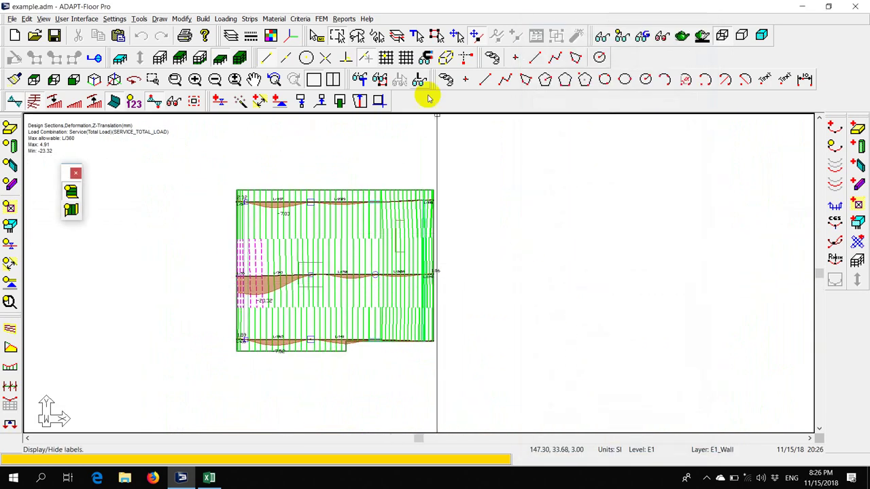
{"action": "left_click", "coordinate": [323, 19]}
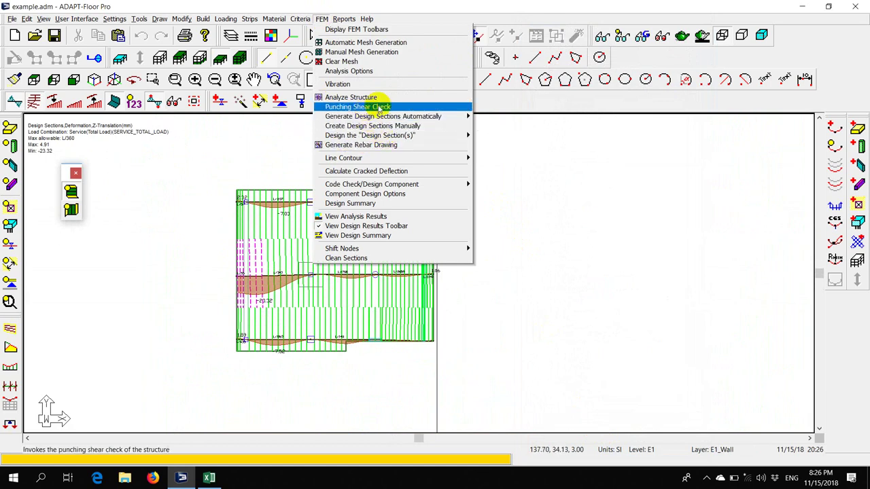
{"action": "left_click", "coordinate": [381, 107]}
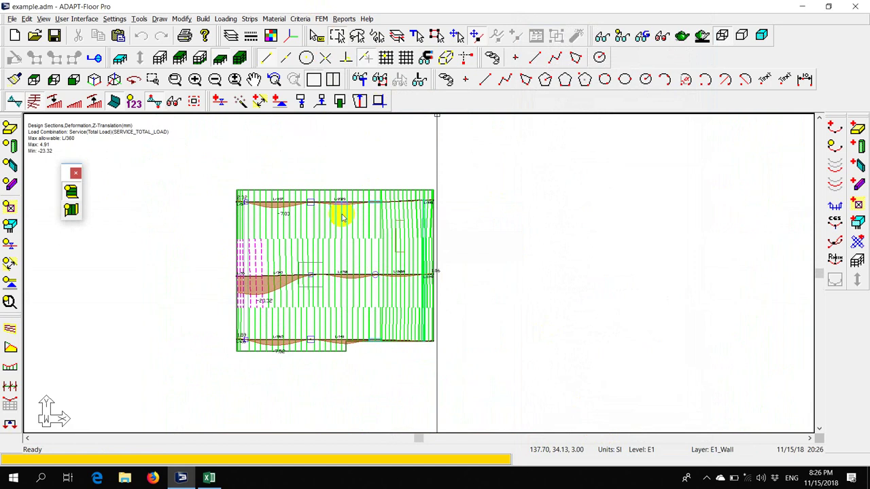
{"action": "left_click", "coordinate": [476, 261]}
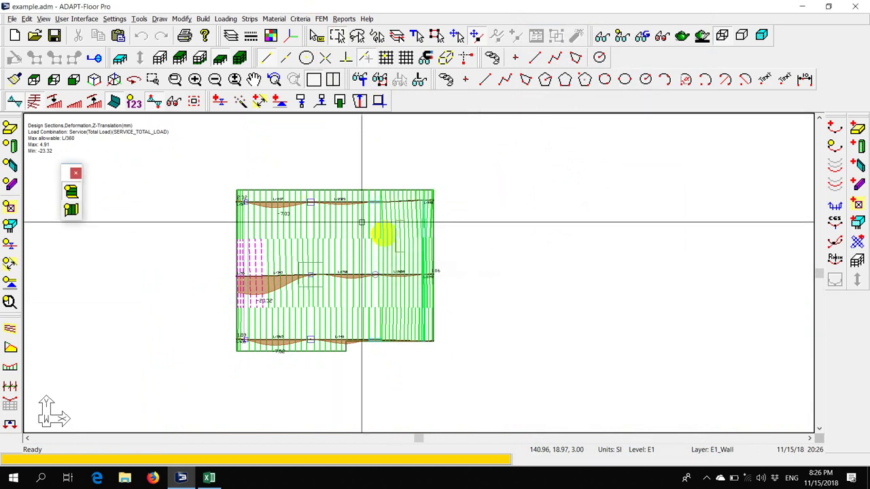
- Hide the support line results, display the punching shear check status, and examine the columns across the slab
{"action": "left_click", "coordinate": [614, 35]}
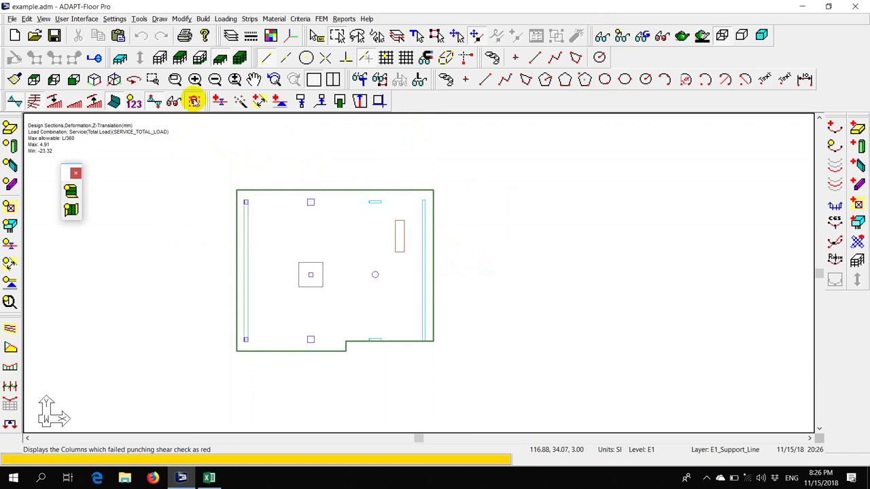
{"action": "scroll", "coordinate": [307, 282], "scroll_direction": "up", "scroll_amount": 5}
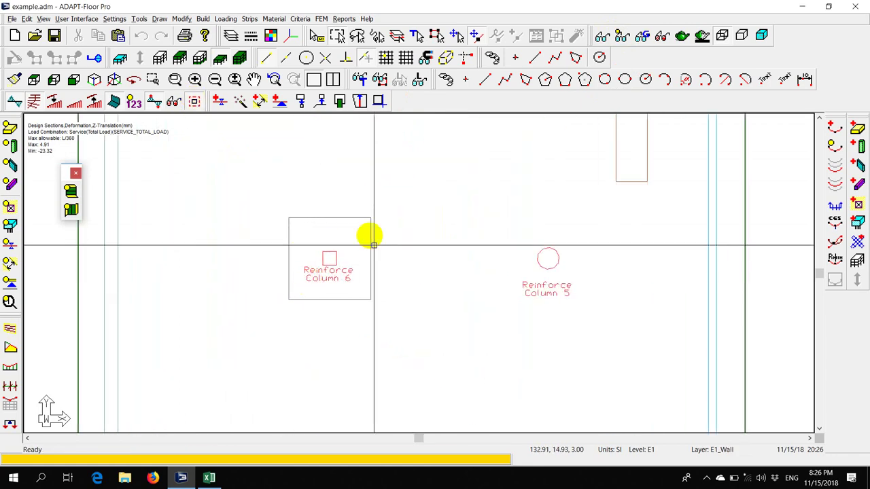
{"action": "scroll", "coordinate": [511, 291], "scroll_direction": "down", "scroll_amount": 5}
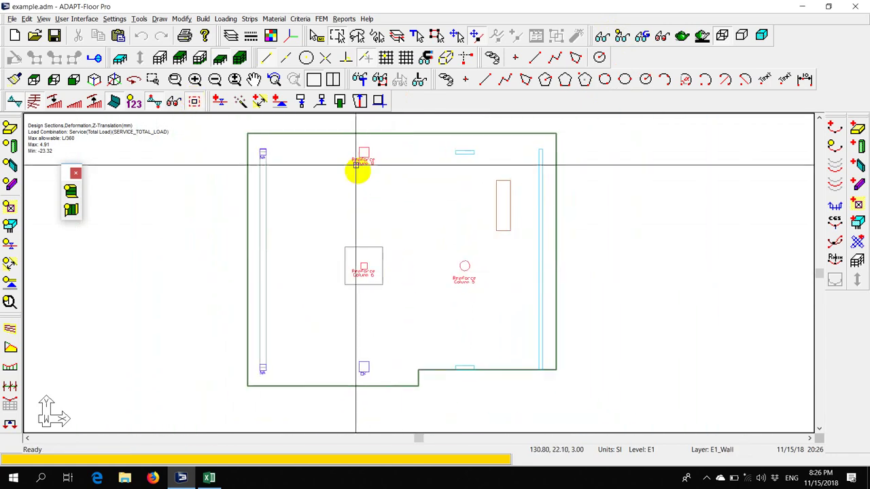
{"action": "scroll", "coordinate": [360, 155], "scroll_direction": "down", "scroll_amount": 2}
{"action": "scroll", "coordinate": [369, 381], "scroll_direction": "up", "scroll_amount": 4}
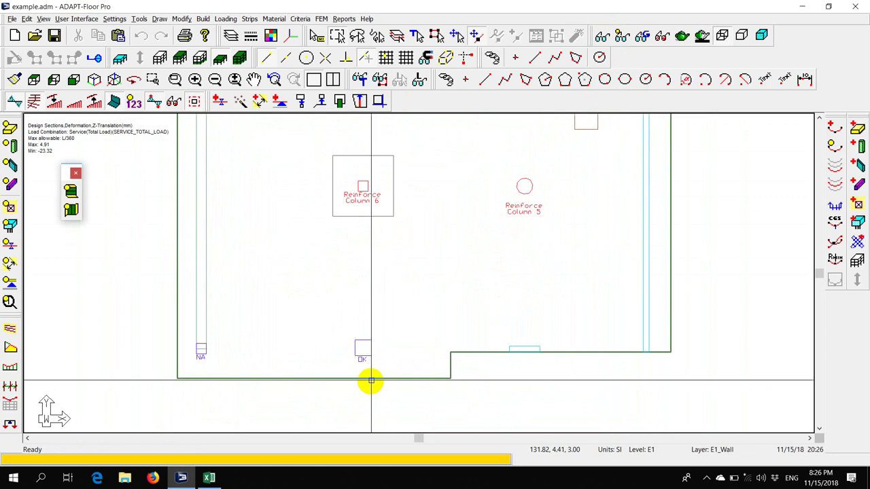
{"action": "scroll", "coordinate": [331, 340], "scroll_direction": "down", "scroll_amount": 3}
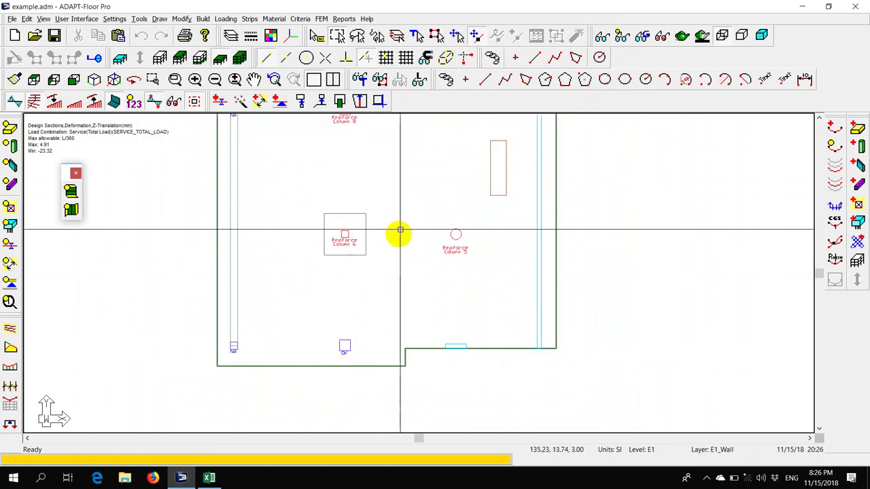
- Examine the punching shear status of the column near the middle of the upper slab edge, and select its label
{"action": "middle_click_drag", "start_coordinate": [398, 234], "coordinate": [390, 303]}
{"action": "scroll", "coordinate": [326, 182], "scroll_direction": "up", "scroll_amount": 5}
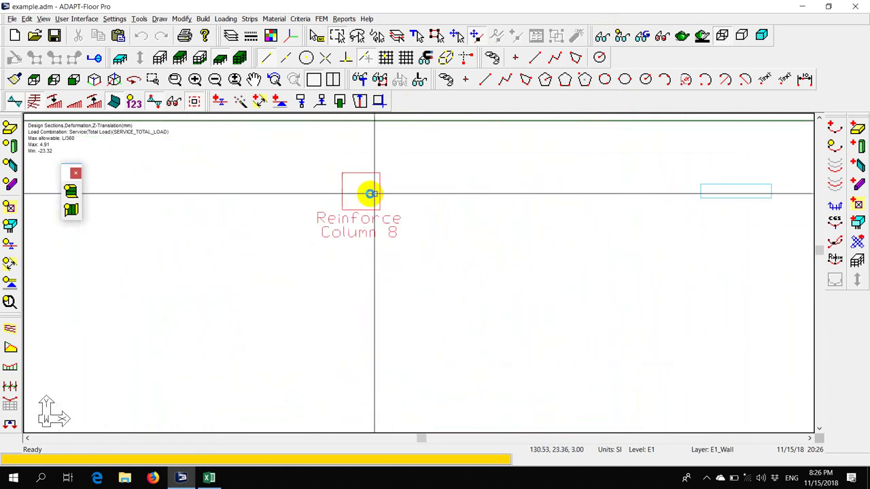
{"action": "scroll", "coordinate": [308, 204], "scroll_direction": "down", "scroll_amount": 1}
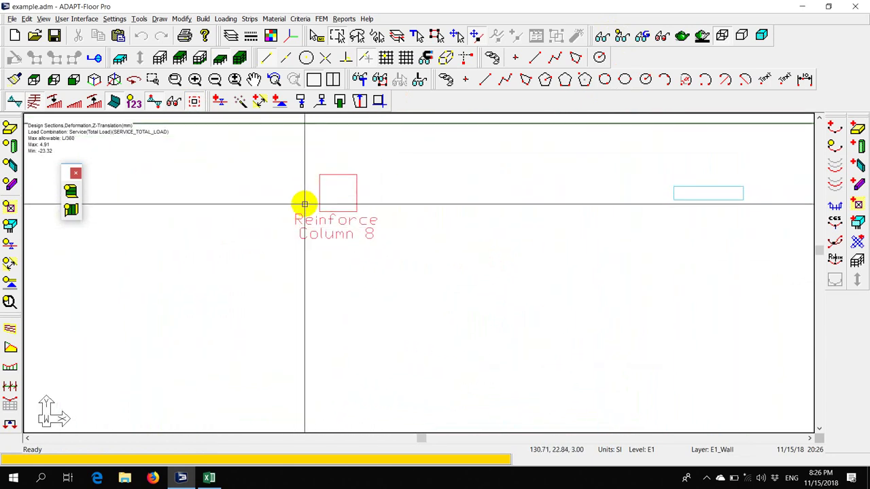
{"action": "left_click", "coordinate": [340, 231]}
{"action": "scroll", "coordinate": [305, 224], "scroll_direction": "down", "scroll_amount": 3}
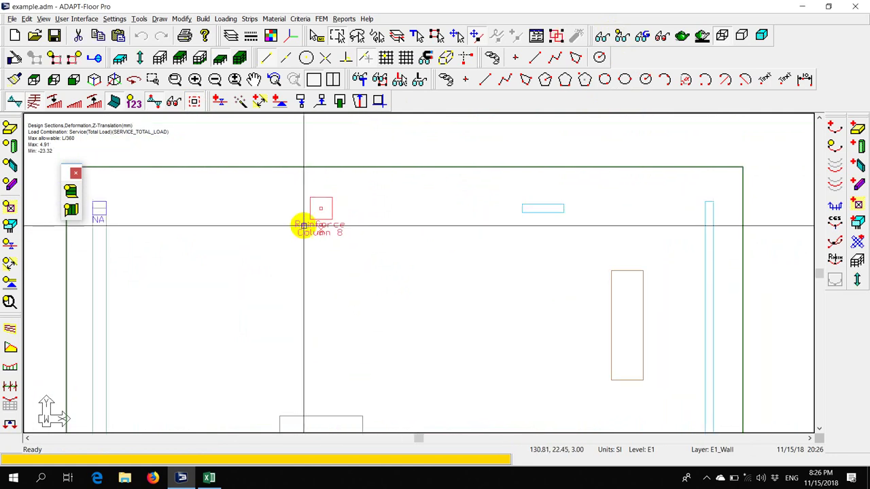
- Generate the default tabular Punching Shear Reinforcement report
{"action": "left_click", "coordinate": [342, 19]}
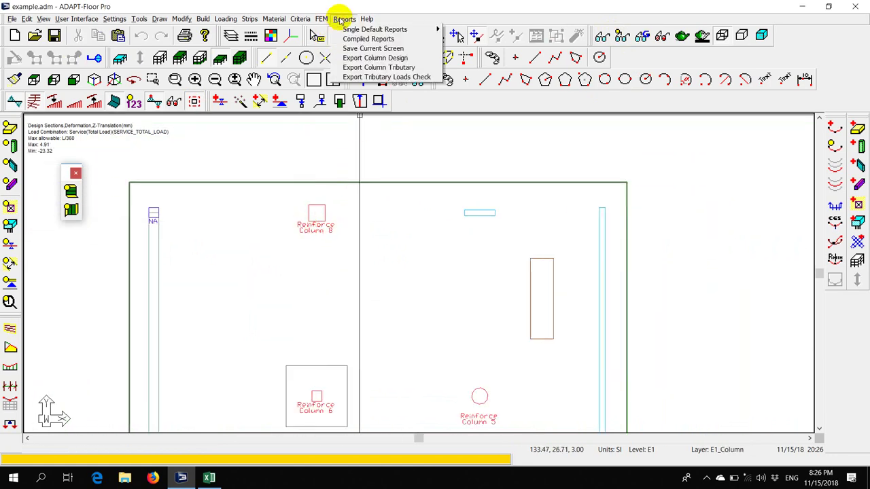
{"action": "mouse_move", "coordinate": [354, 30]}
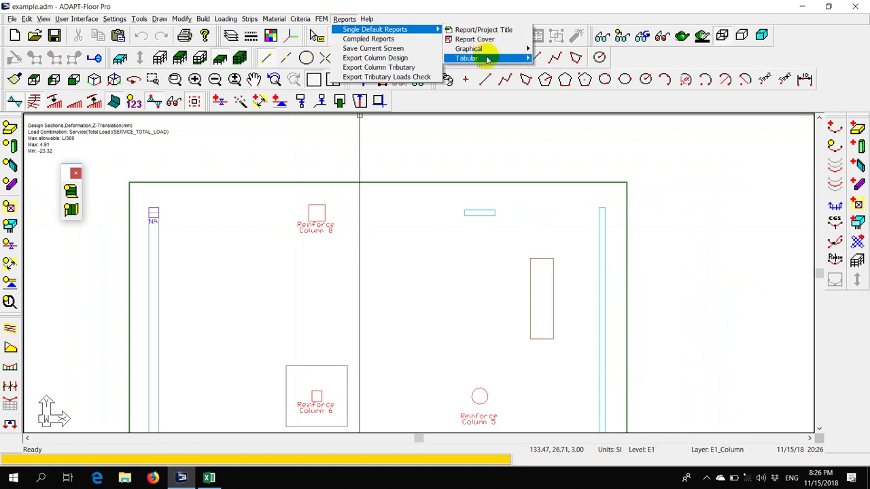
{"action": "mouse_move", "coordinate": [545, 61]}
{"action": "mouse_move", "coordinate": [578, 139]}
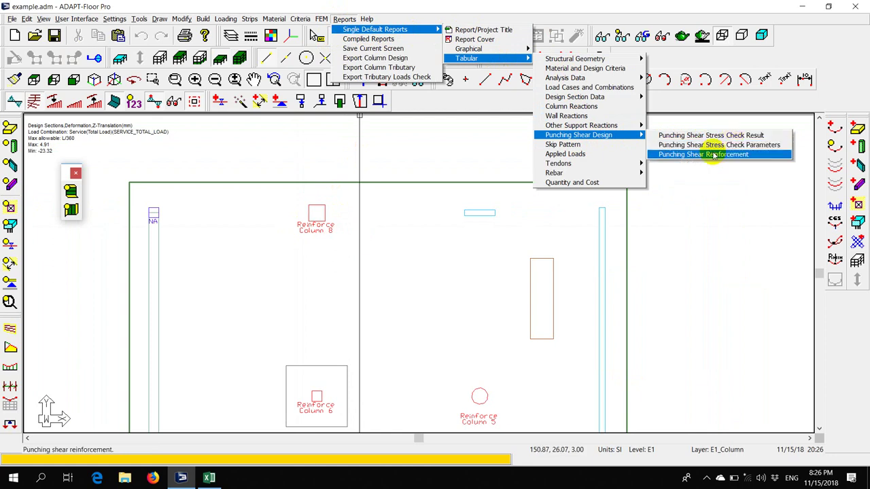
{"action": "left_click", "coordinate": [714, 155]}
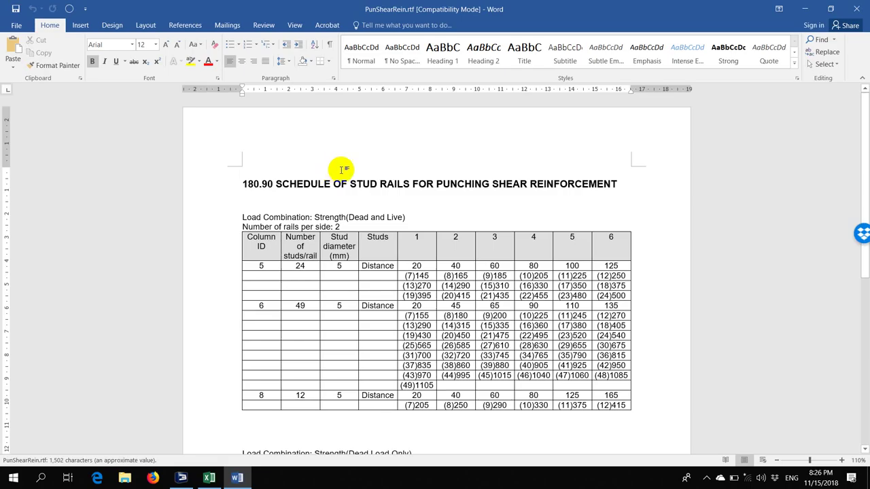
- Examine column 8's row in the stud rail schedule and compare the tables of both strength load combinations
{"action": "left_click_drag", "start_coordinate": [259, 395], "coordinate": [328, 395]}
{"action": "scroll", "coordinate": [286, 340], "scroll_direction": "down", "scroll_amount": 3}
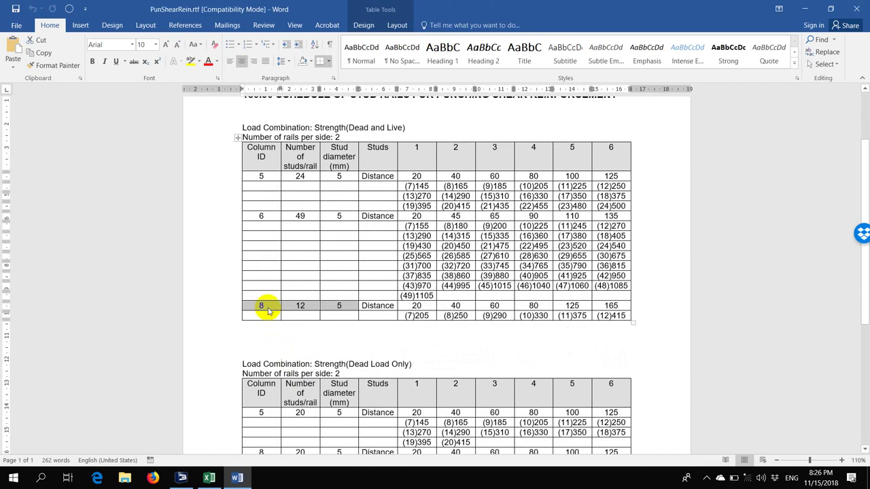
{"action": "left_click", "coordinate": [371, 306]}
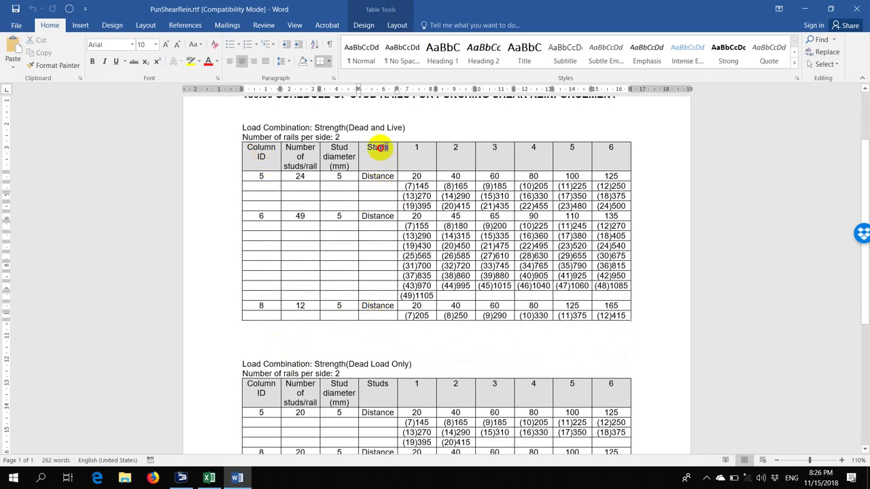
{"action": "scroll", "coordinate": [367, 147], "scroll_direction": "up", "scroll_amount": 3}
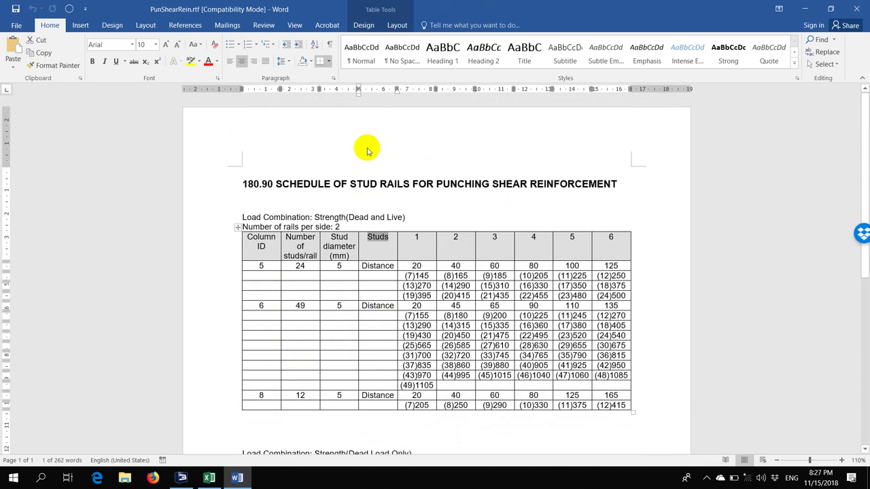
{"action": "scroll", "coordinate": [367, 150], "scroll_direction": "down", "scroll_amount": 4}
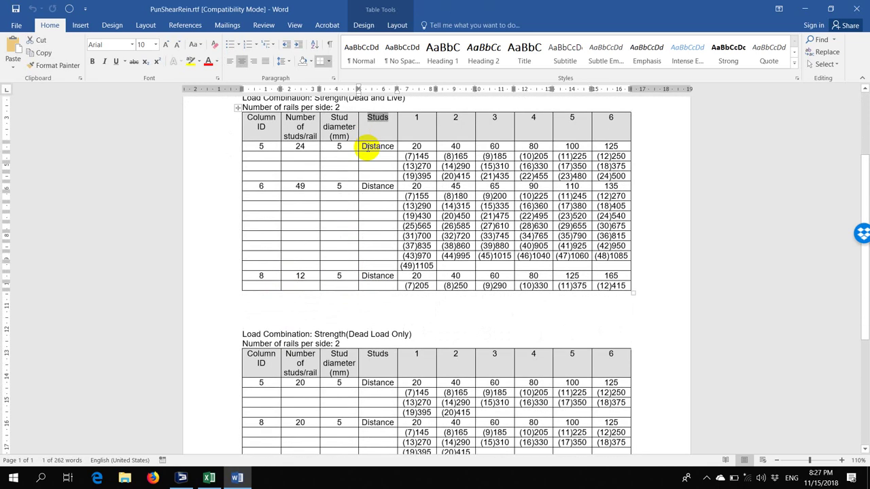
{"action": "scroll", "coordinate": [348, 179], "scroll_direction": "up", "scroll_amount": 2}
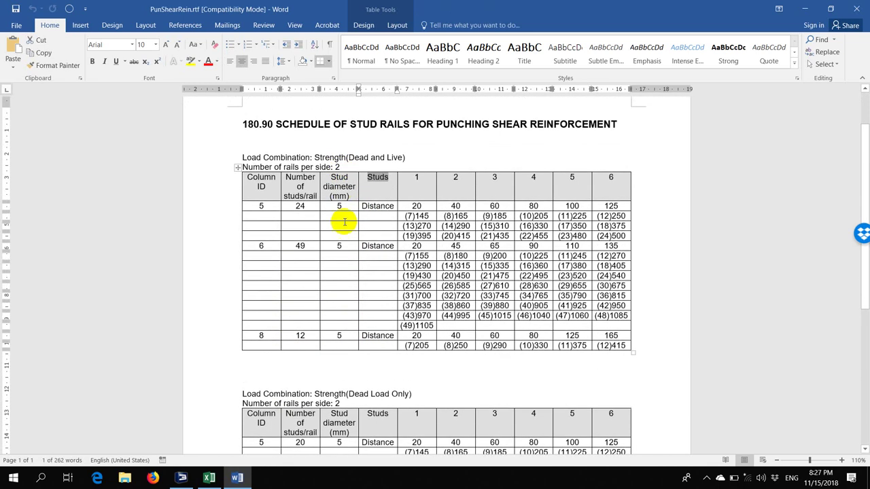
- Review column 8's stud diameter and stud distances in the Dead and Live table, check the notes, and close the report
{"action": "double_click", "coordinate": [339, 335]}
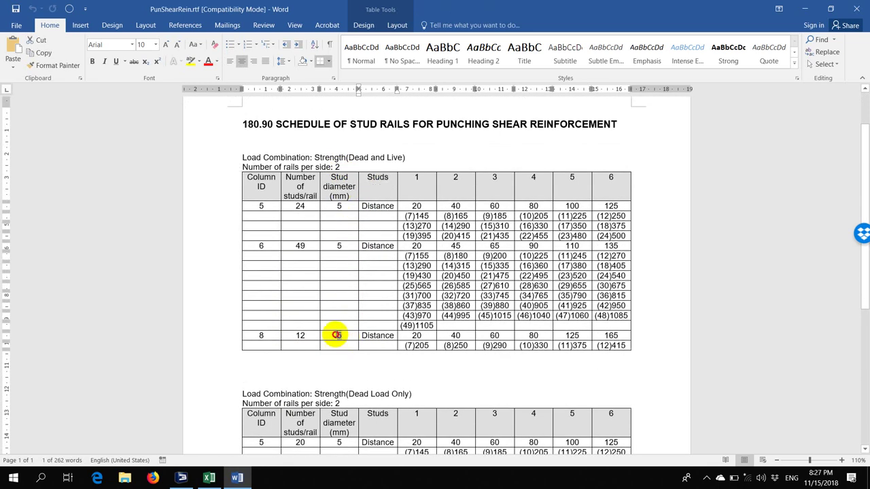
{"action": "left_click", "coordinate": [417, 176]}
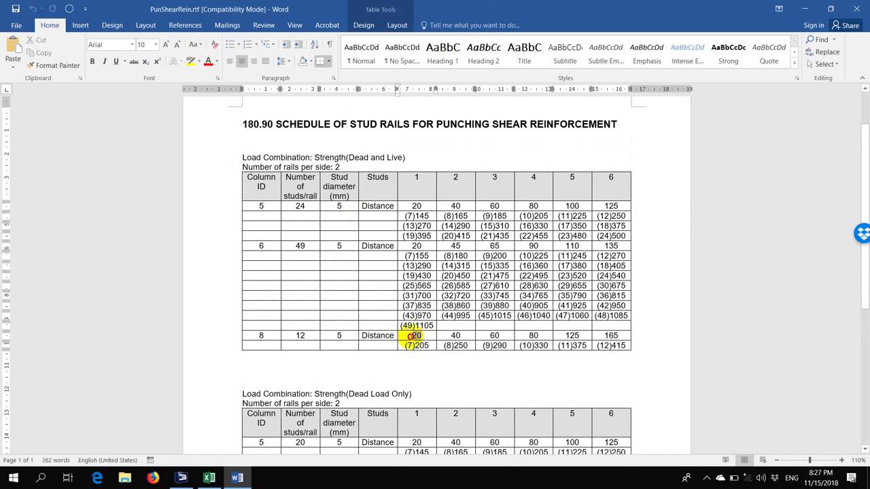
{"action": "double_click", "coordinate": [412, 335]}
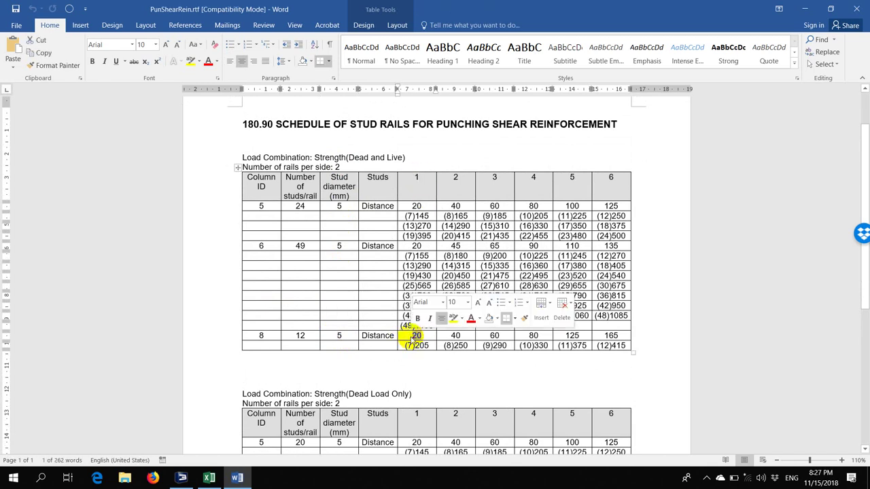
{"action": "double_click", "coordinate": [456, 336]}
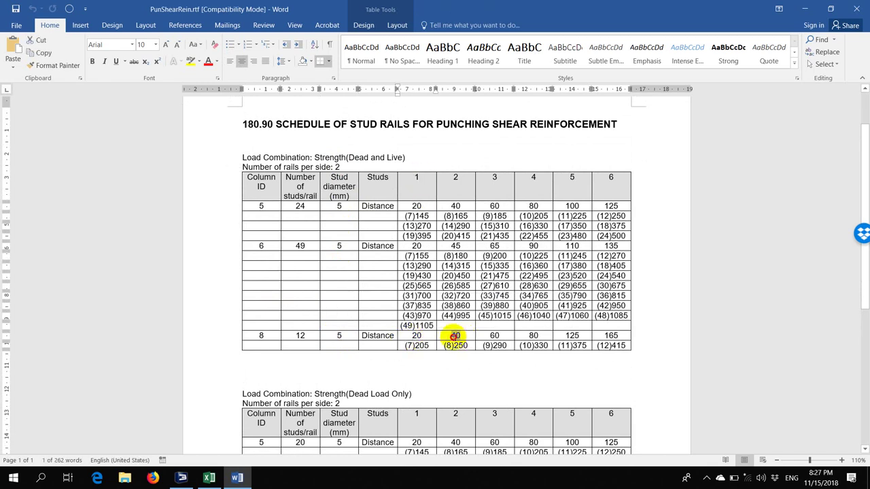
{"action": "left_click", "coordinate": [496, 336]}
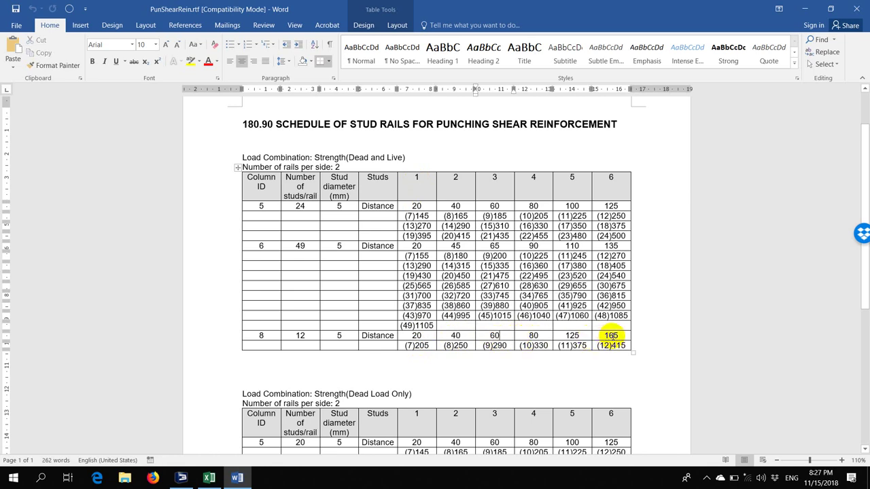
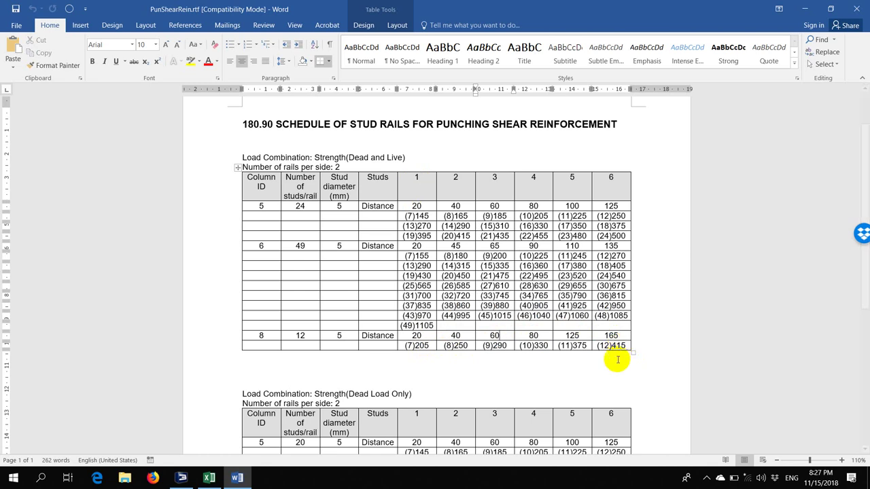
{"action": "scroll", "coordinate": [362, 211], "scroll_direction": "down", "scroll_amount": 5}
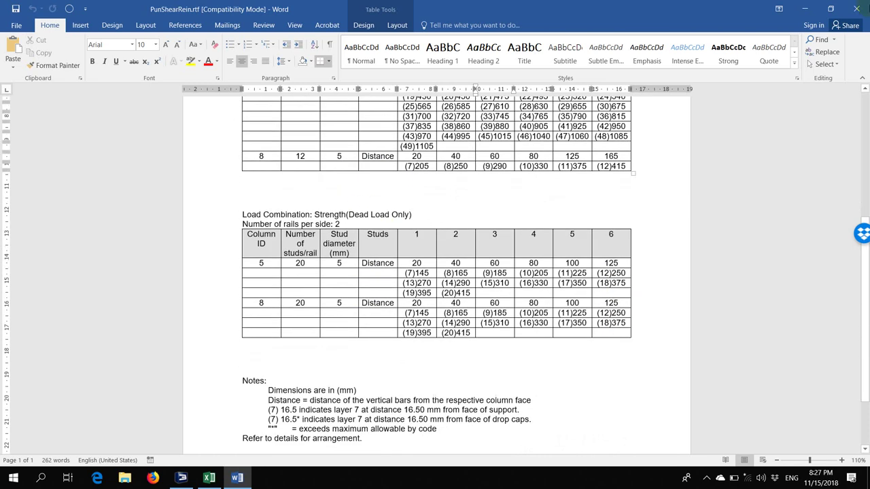
{"action": "left_click", "coordinate": [855, 10]}
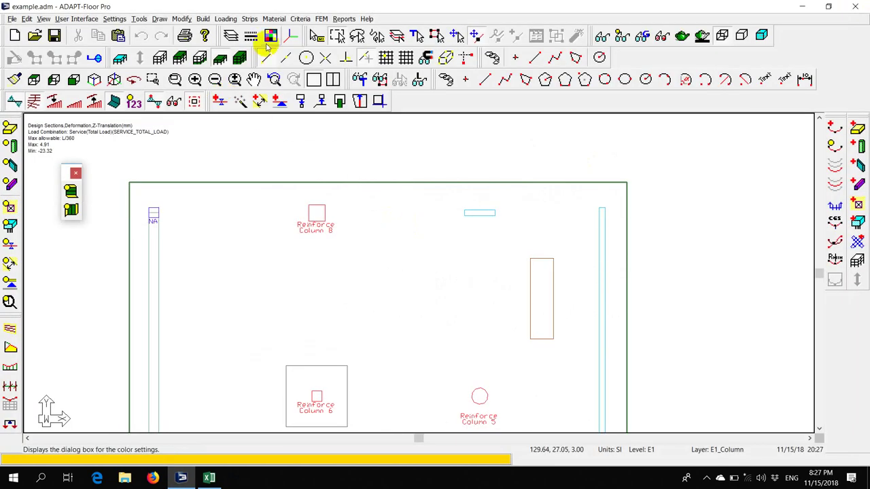
- In the general two-way slab criteria, set the two-way shear reinforcement to Stirrup with a preferred bar size of 12mm
{"action": "left_click", "coordinate": [303, 19]}
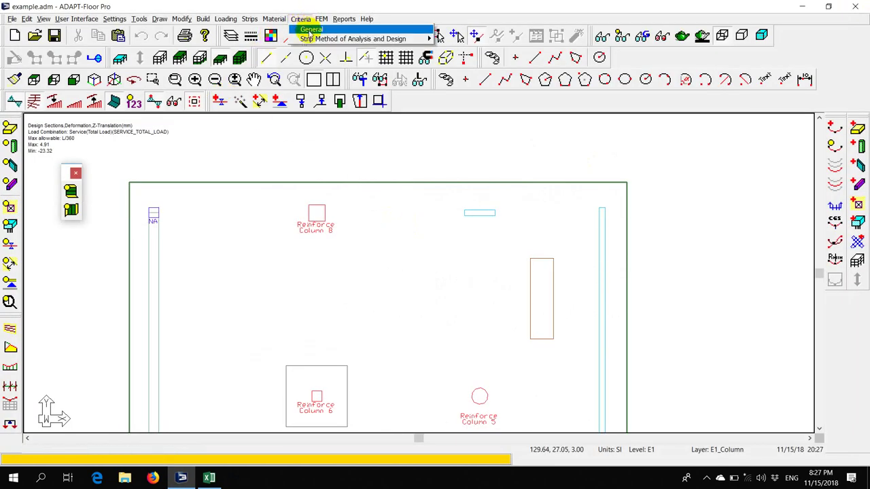
{"action": "left_click", "coordinate": [309, 30]}
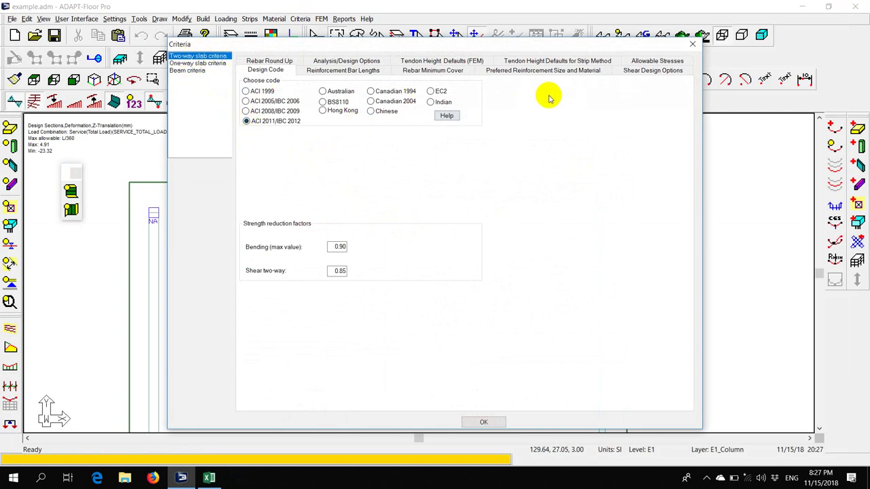
{"action": "left_click", "coordinate": [656, 61]}
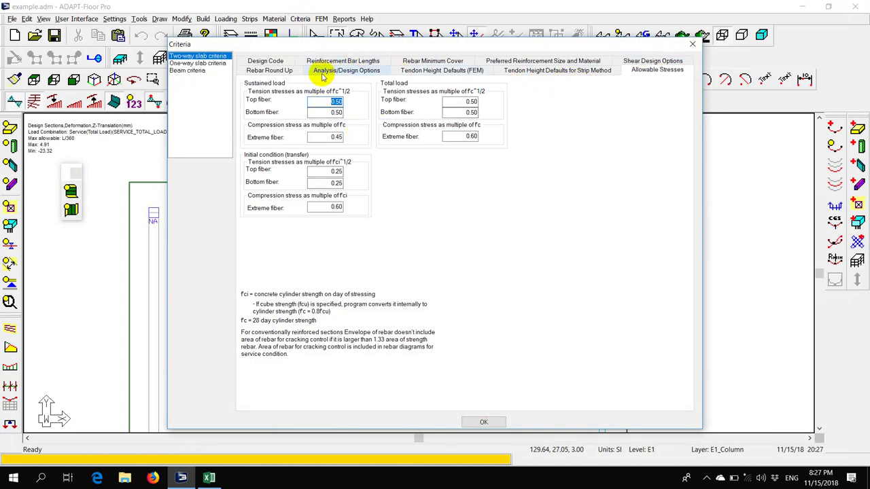
{"action": "left_click", "coordinate": [636, 61]}
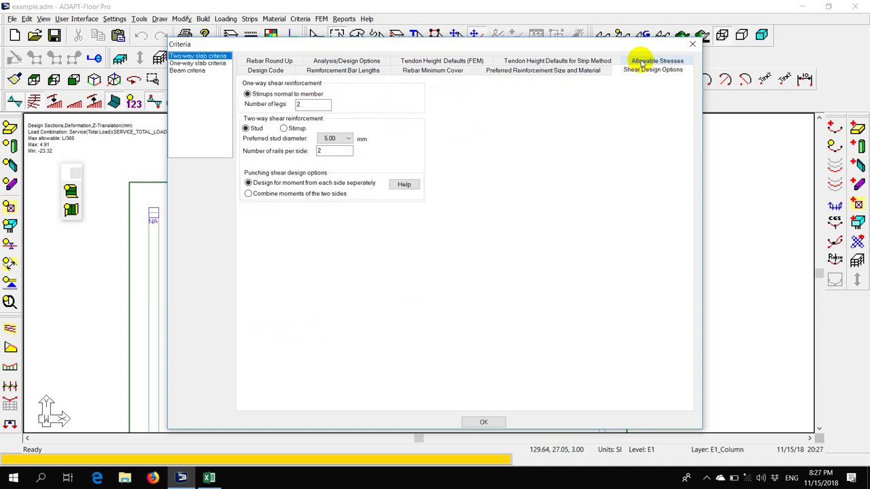
{"action": "left_click", "coordinate": [290, 130]}
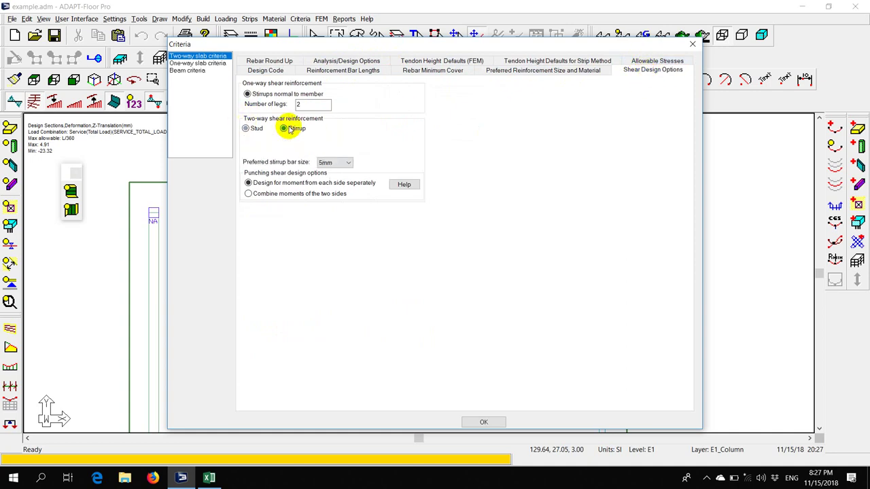
{"action": "left_click", "coordinate": [338, 163]}
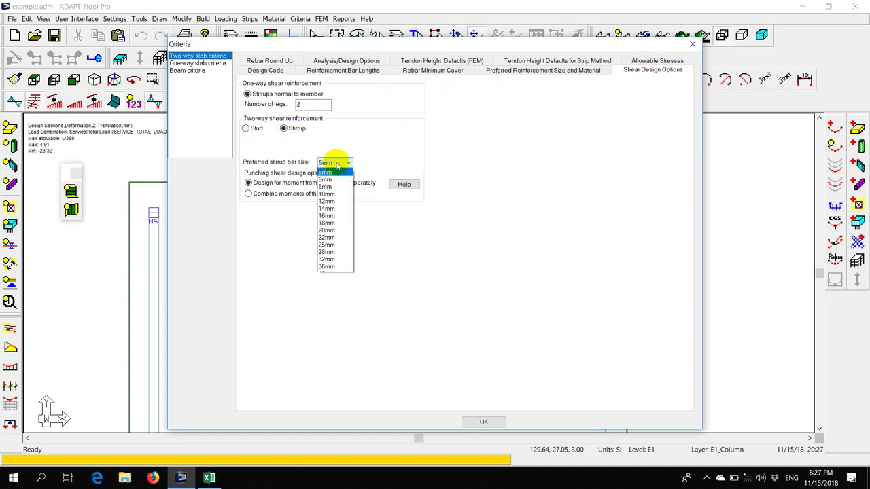
{"action": "left_click", "coordinate": [328, 201]}
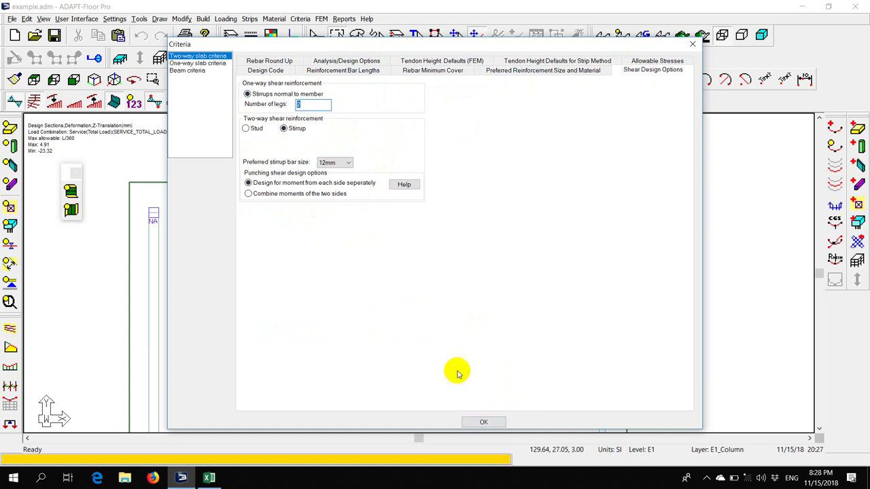
{"action": "left_click", "coordinate": [480, 422]}
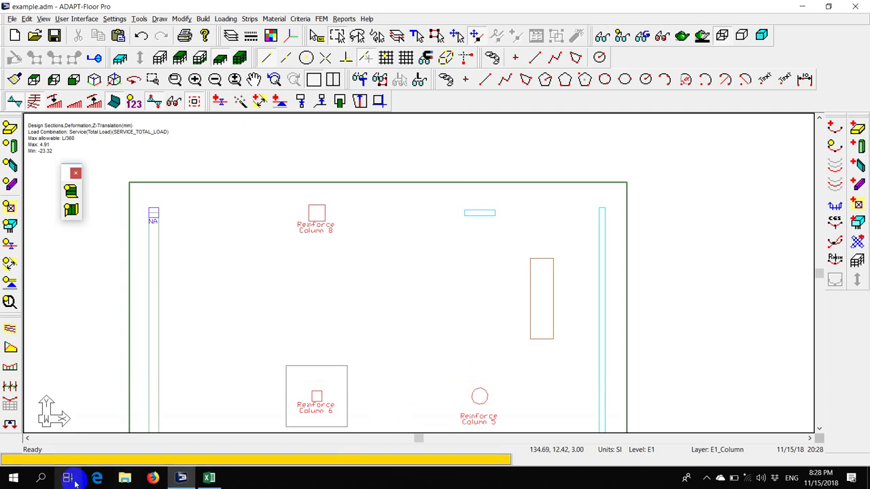
- Switch to File Explorer and open 12. SLAB - Punching.docx from D:\Dropbox\Beton Arme\ACI KHMER
{"action": "left_click", "coordinate": [128, 479]}
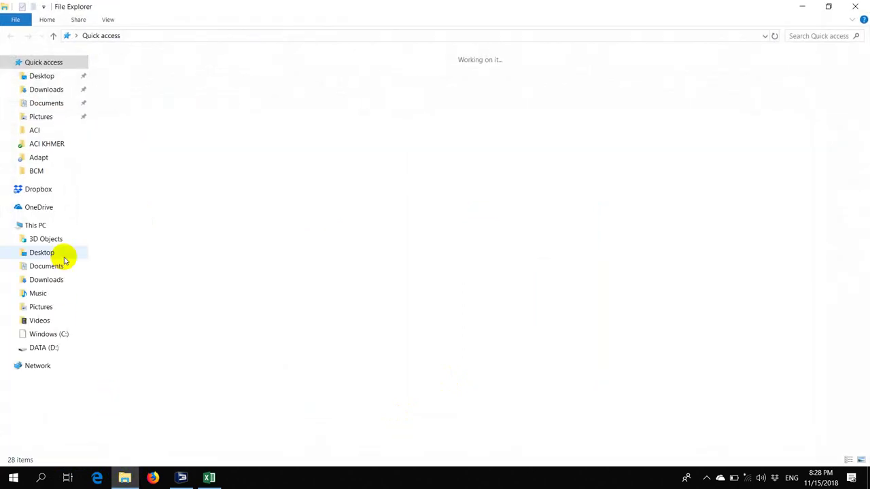
{"action": "left_click", "coordinate": [51, 349]}
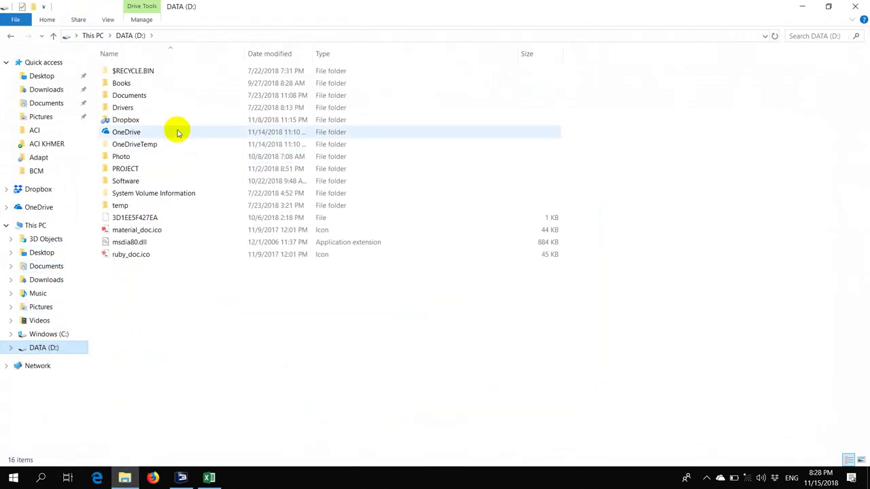
{"action": "double_click", "coordinate": [146, 119]}
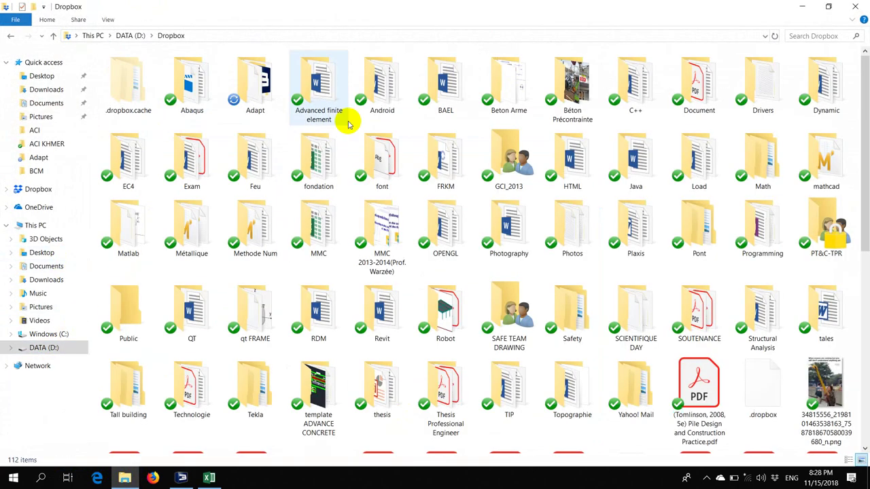
{"action": "double_click", "coordinate": [500, 83]}
{"action": "double_click", "coordinate": [140, 81]}
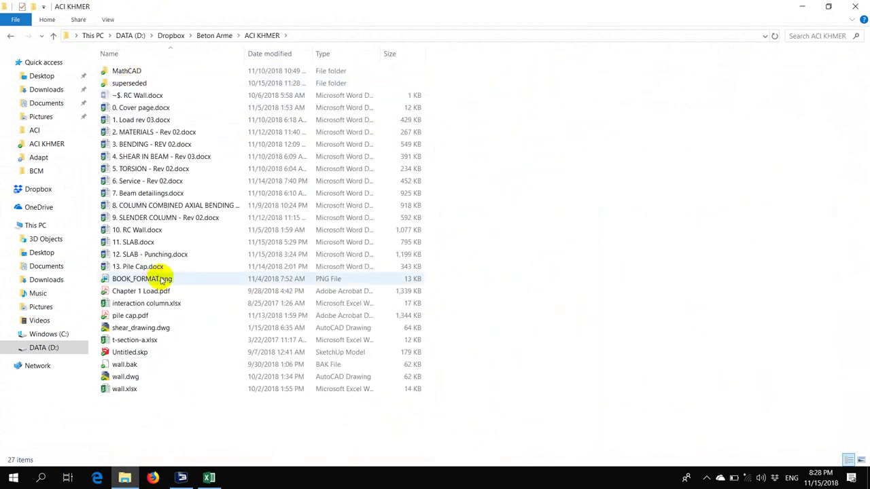
{"action": "double_click", "coordinate": [165, 254]}
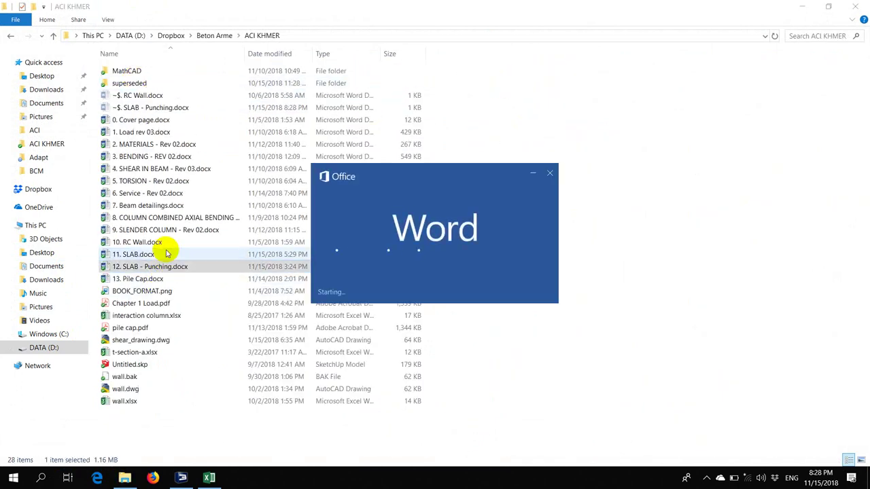
- Examine the document's shear stud layout figure, punching shear formulas and critical section provisions for slabs with shear reinforcement
{"action": "scroll", "coordinate": [166, 249], "scroll_direction": "down", "scroll_amount": 10}
{"action": "scroll", "coordinate": [185, 257], "scroll_direction": "down", "scroll_amount": 20}
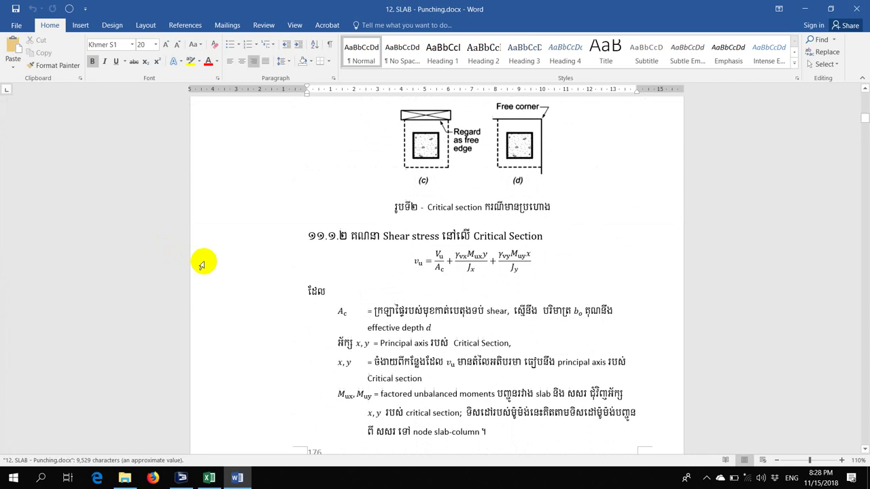
{"action": "left_click_drag", "start_coordinate": [866, 138], "coordinate": [832, 208]}
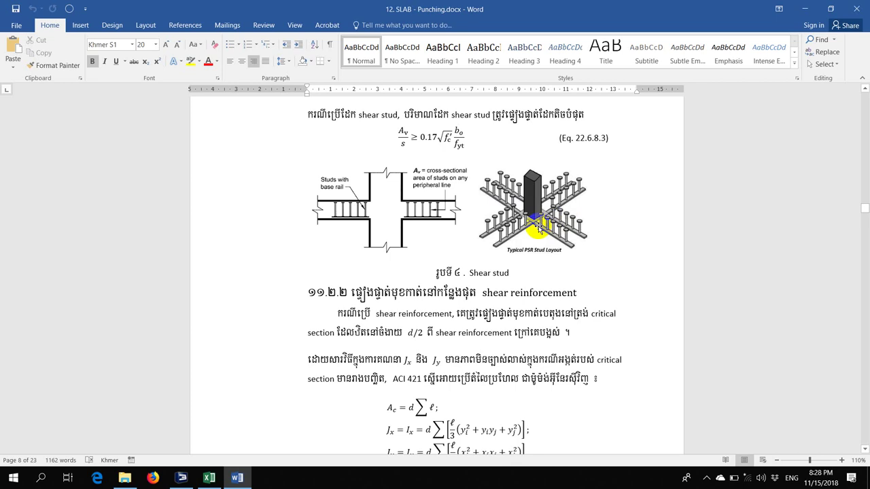
{"action": "scroll", "coordinate": [538, 227], "scroll_direction": "up", "scroll_amount": 15}
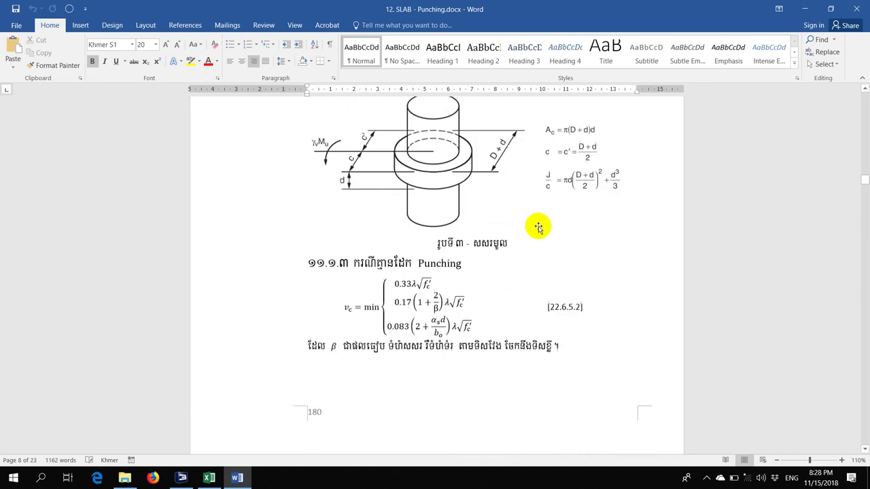
{"action": "scroll", "coordinate": [538, 227], "scroll_direction": "up", "scroll_amount": 5}
{"action": "scroll", "coordinate": [540, 224], "scroll_direction": "down", "scroll_amount": 20}
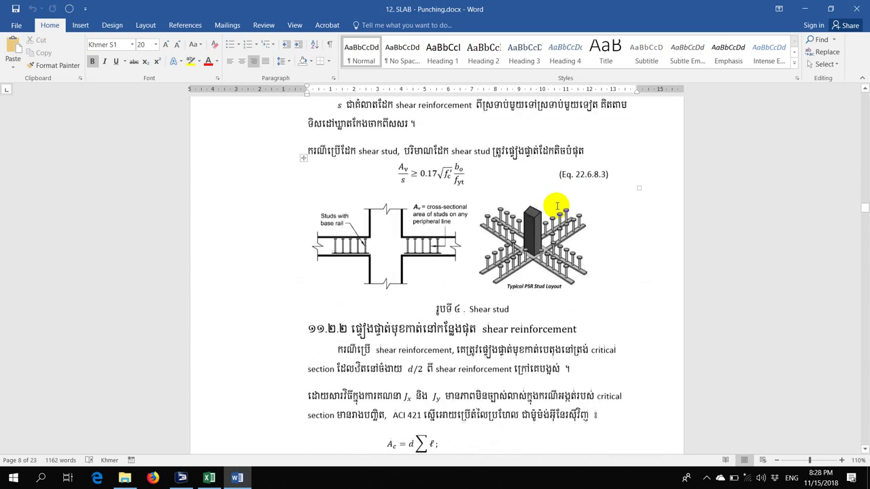
{"action": "scroll", "coordinate": [558, 205], "scroll_direction": "down", "scroll_amount": 15}
{"action": "scroll", "coordinate": [546, 216], "scroll_direction": "up", "scroll_amount": 5}
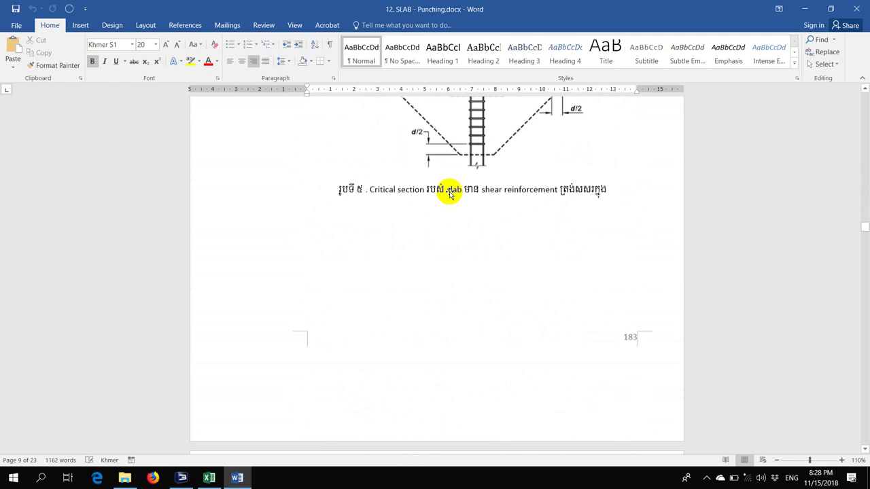
- Read the document's stirrup spacing rules and stirrup shape figures, and close the document
{"action": "scroll", "coordinate": [449, 195], "scroll_direction": "down", "scroll_amount": 20}
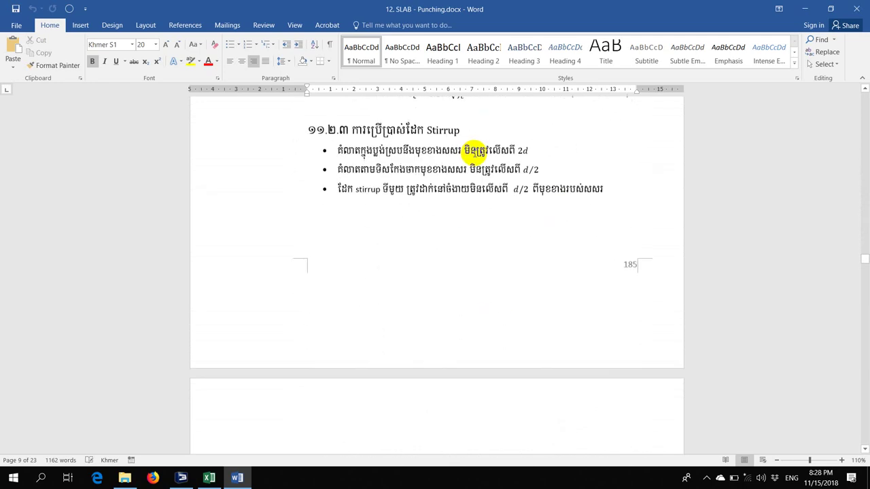
{"action": "scroll", "coordinate": [474, 148], "scroll_direction": "down", "scroll_amount": 20}
{"action": "scroll", "coordinate": [462, 177], "scroll_direction": "up", "scroll_amount": 3}
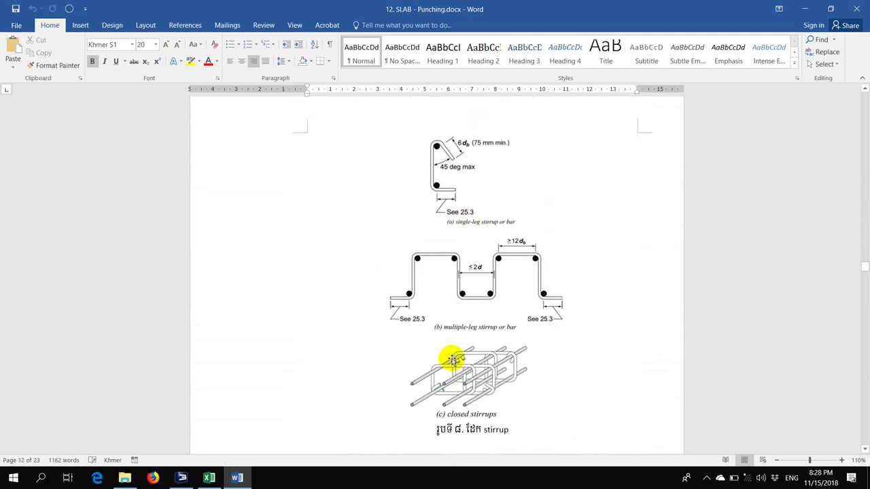
{"action": "left_click", "coordinate": [860, 9]}
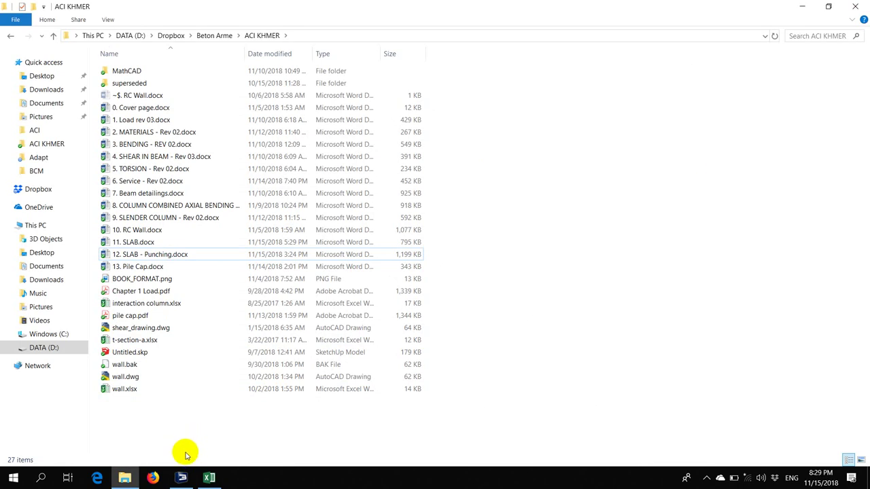
- Switch to ADAPT-Floor Pro and add a load combination with the Long-Term Deflection design option to the FEM combinations
{"action": "left_click", "coordinate": [182, 478]}
{"action": "scroll", "coordinate": [437, 242], "scroll_direction": "down", "scroll_amount": 3}
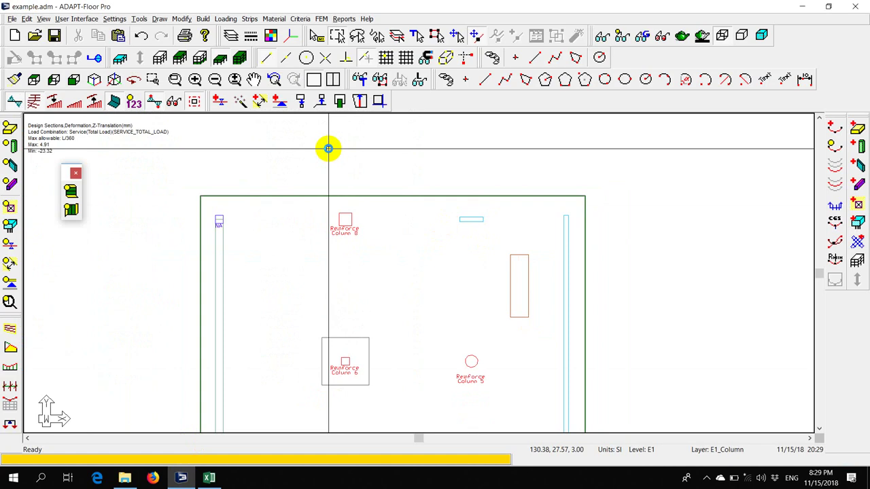
{"action": "left_click", "coordinate": [226, 19]}
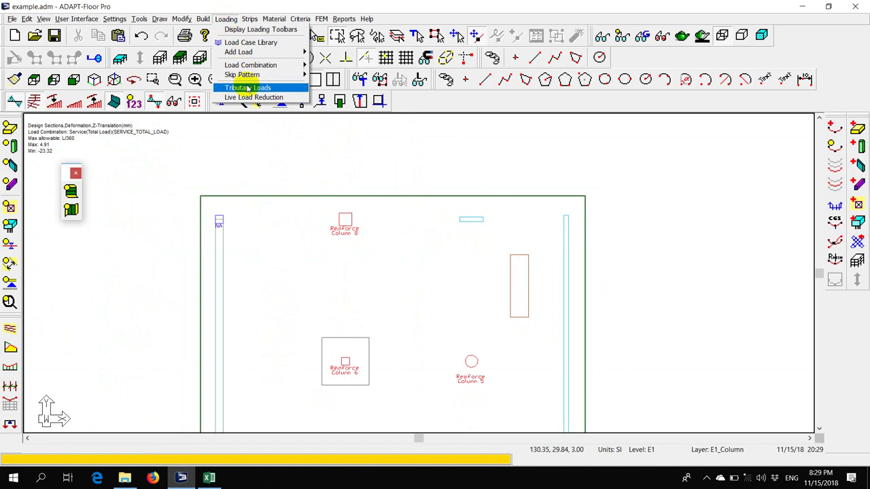
{"action": "mouse_move", "coordinate": [254, 68]}
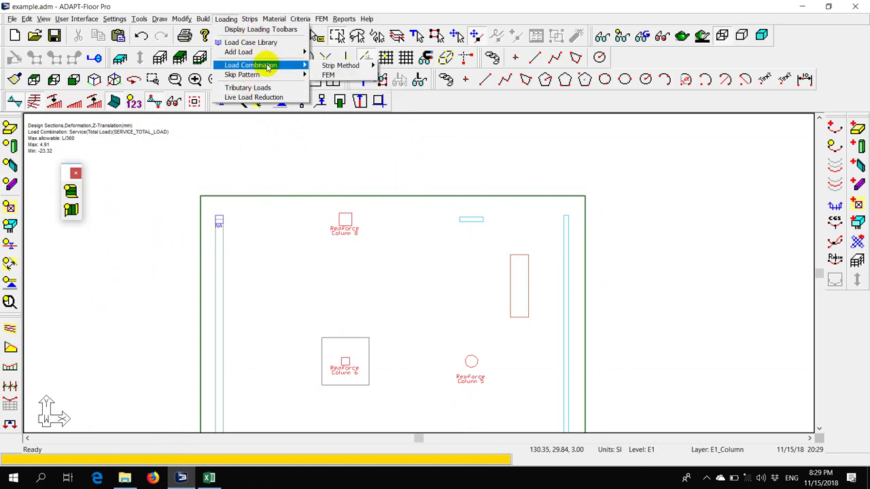
{"action": "left_click", "coordinate": [330, 74]}
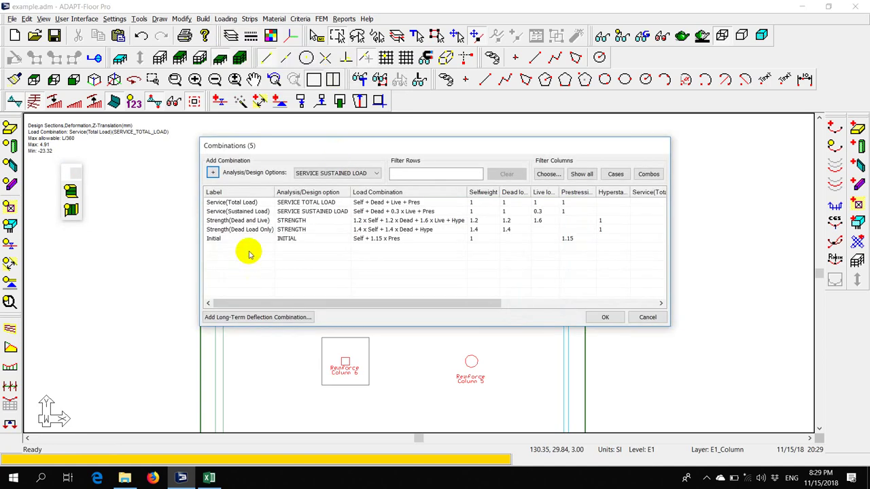
{"action": "left_click", "coordinate": [317, 175]}
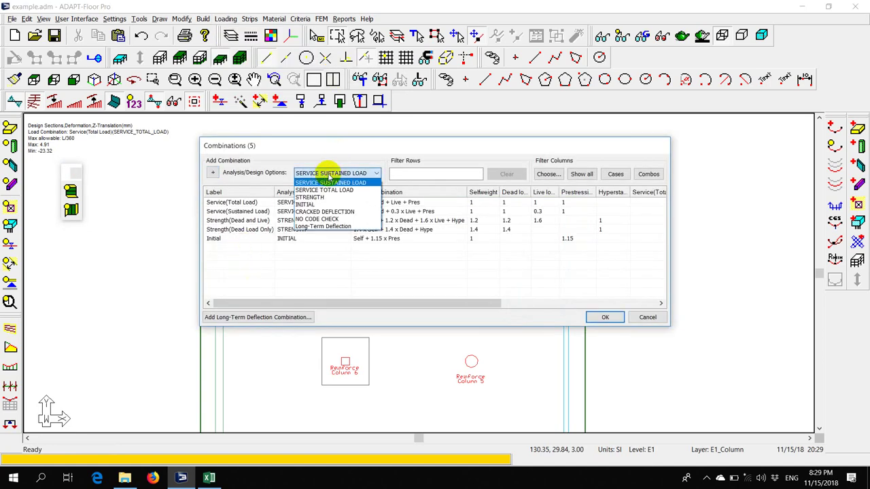
{"action": "left_click", "coordinate": [314, 227]}
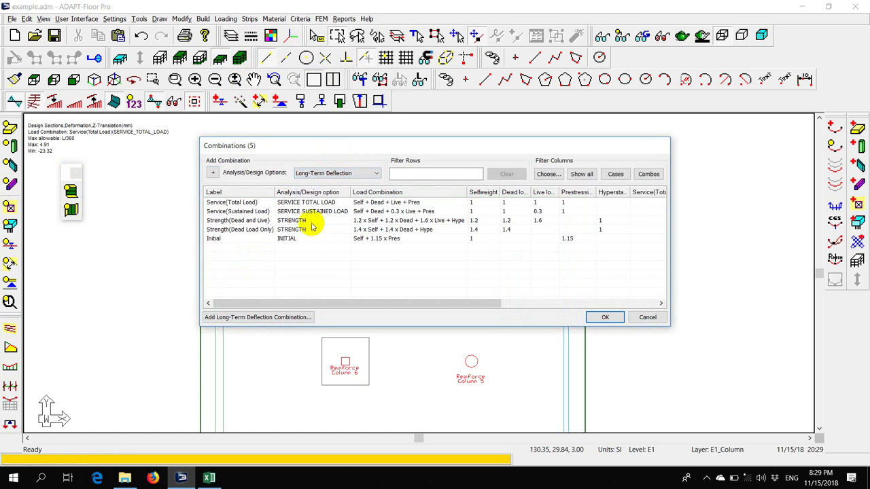
{"action": "left_click", "coordinate": [213, 173]}
{"action": "left_click", "coordinate": [239, 248]}
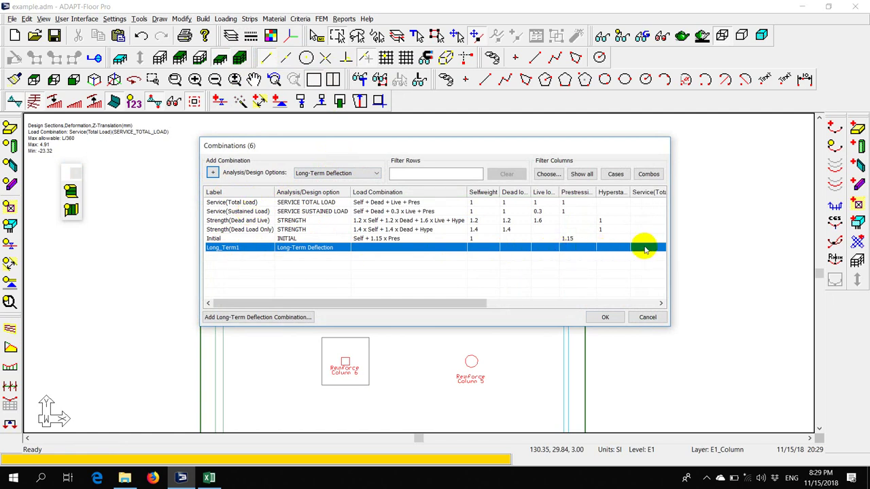
- Set the Service(Sustained Load) factor of the long-term deflection combination to 3 and accept the combinations
{"action": "left_click_drag", "start_coordinate": [471, 305], "coordinate": [567, 306]}
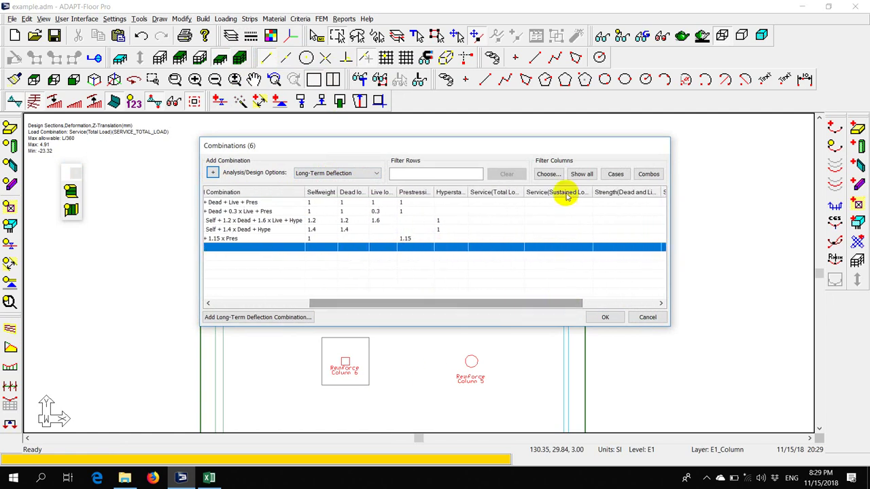
{"action": "left_click", "coordinate": [539, 248]}
{"action": "key", "text": "Return"}
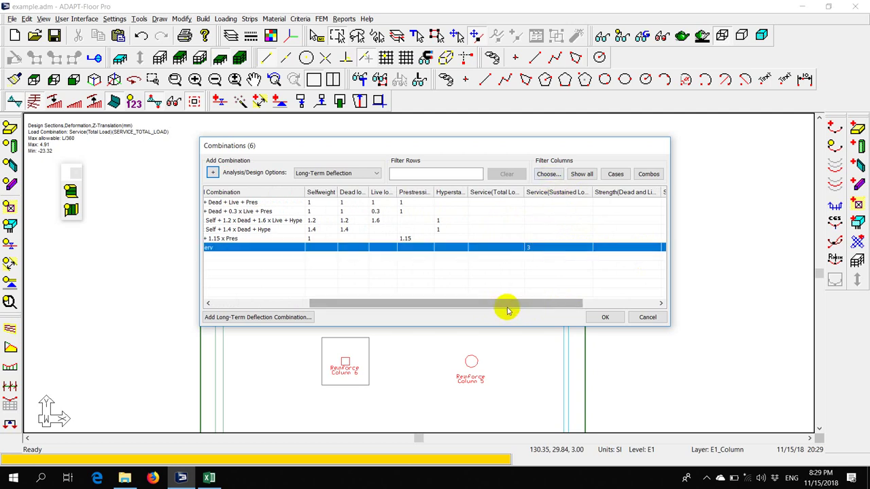
{"action": "left_click_drag", "start_coordinate": [505, 305], "coordinate": [402, 311]}
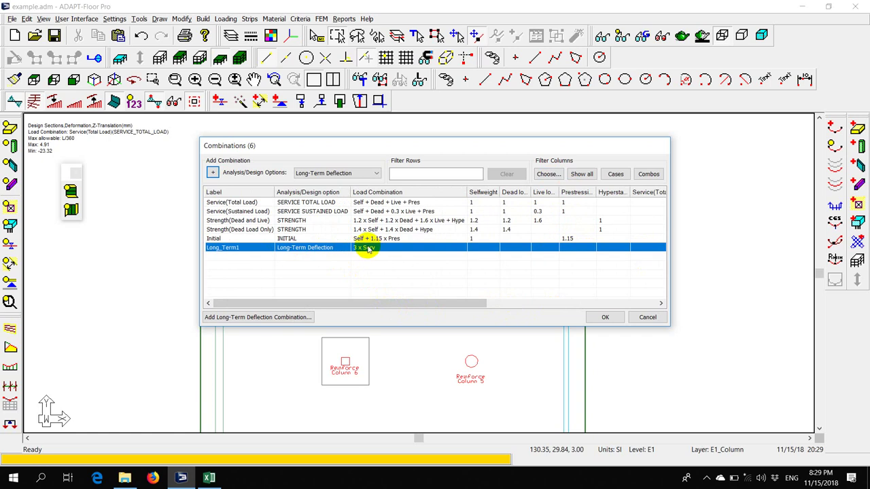
{"action": "left_click", "coordinate": [233, 214]}
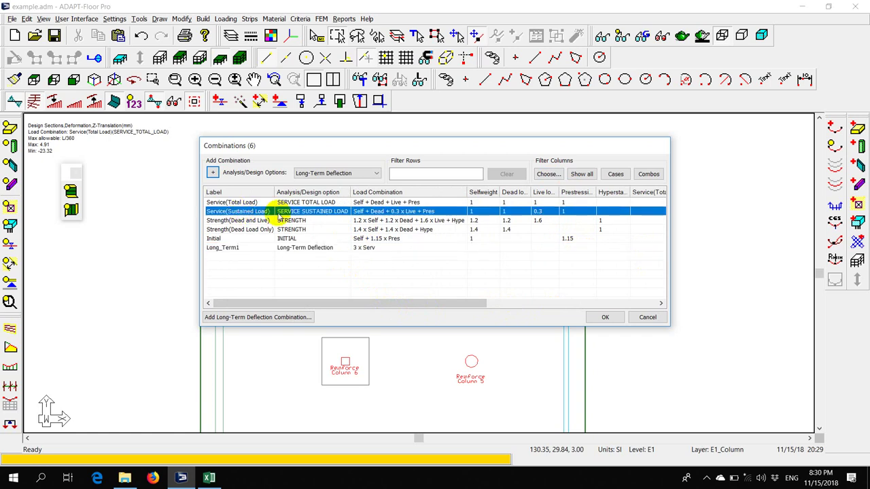
{"action": "left_click", "coordinate": [316, 249]}
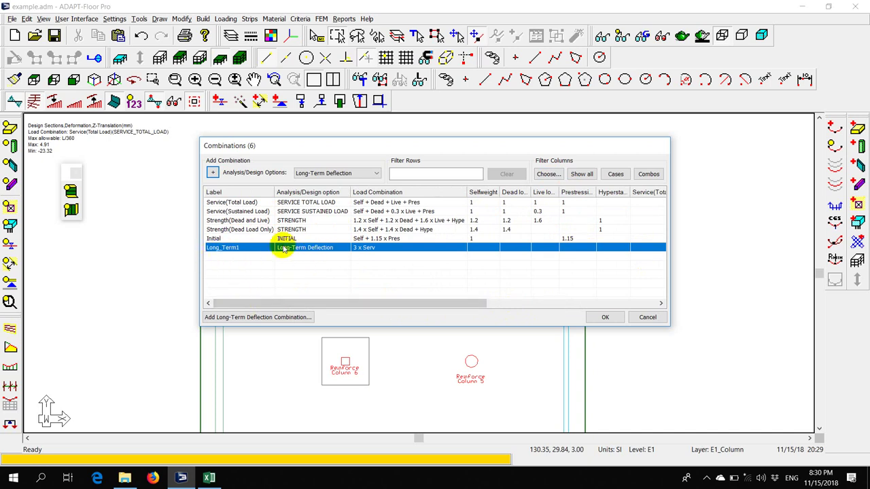
{"action": "left_click", "coordinate": [609, 318]}
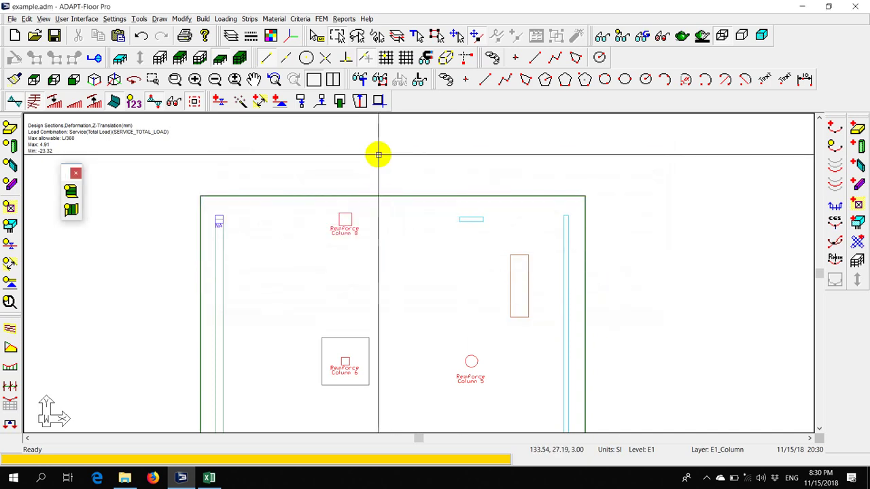
- Analyze the structure with all six load combinations, save the solution, and close the result display settings
{"action": "left_click", "coordinate": [321, 18]}
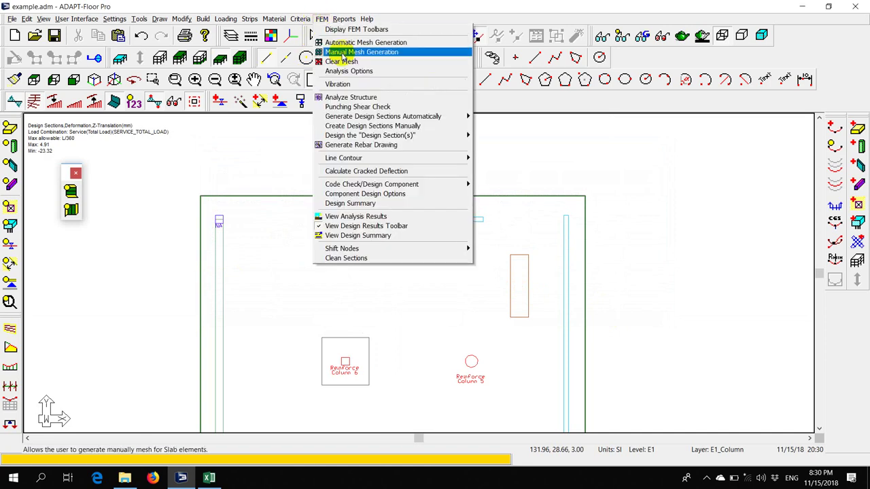
{"action": "left_click", "coordinate": [359, 99]}
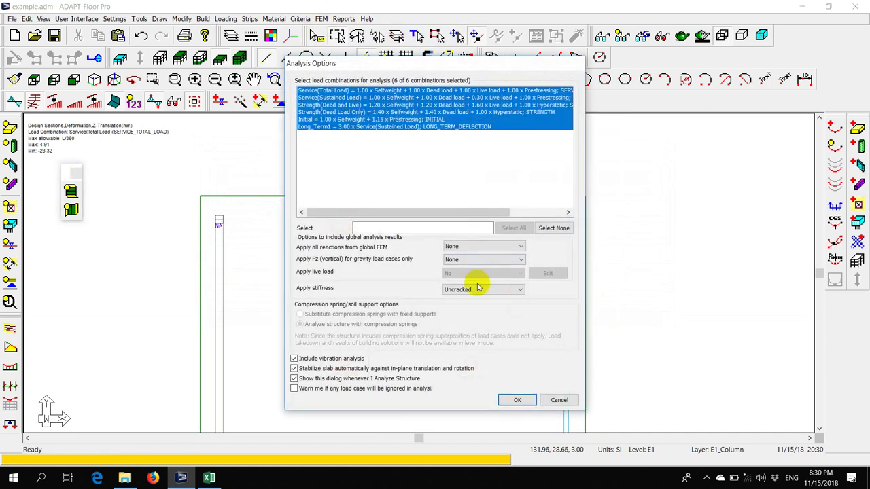
{"action": "left_click", "coordinate": [518, 400]}
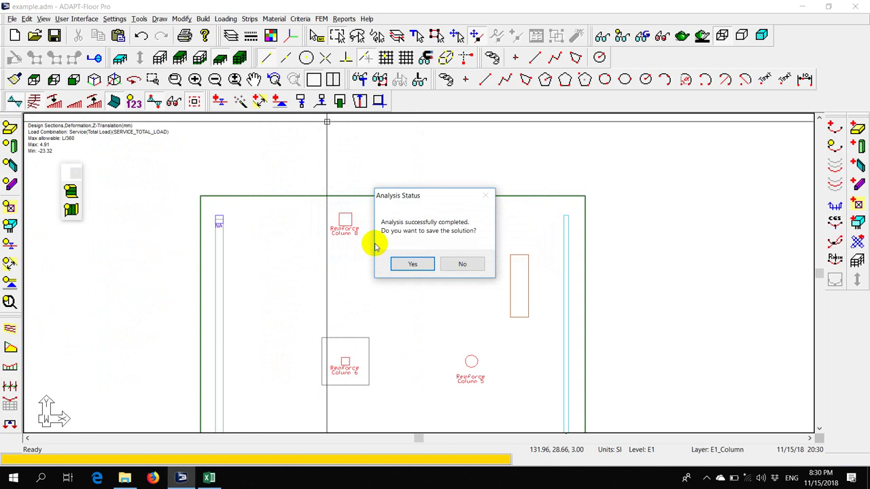
{"action": "left_click", "coordinate": [410, 263]}
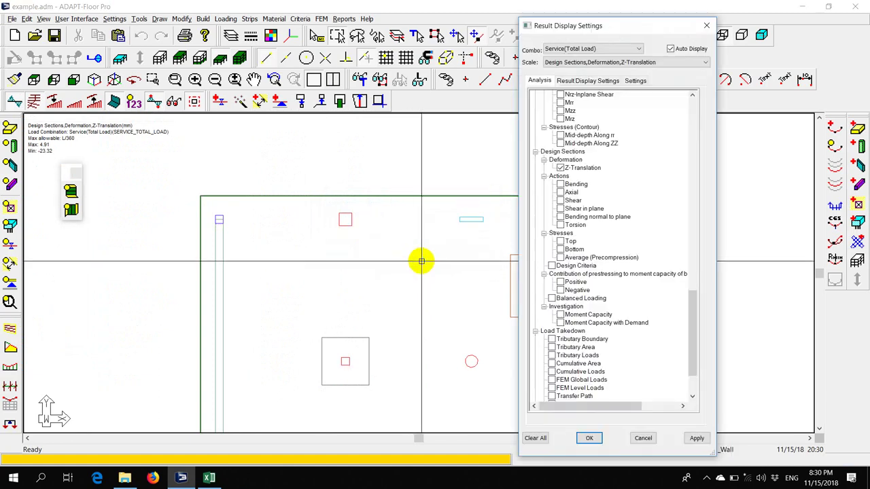
{"action": "left_click", "coordinate": [706, 23]}
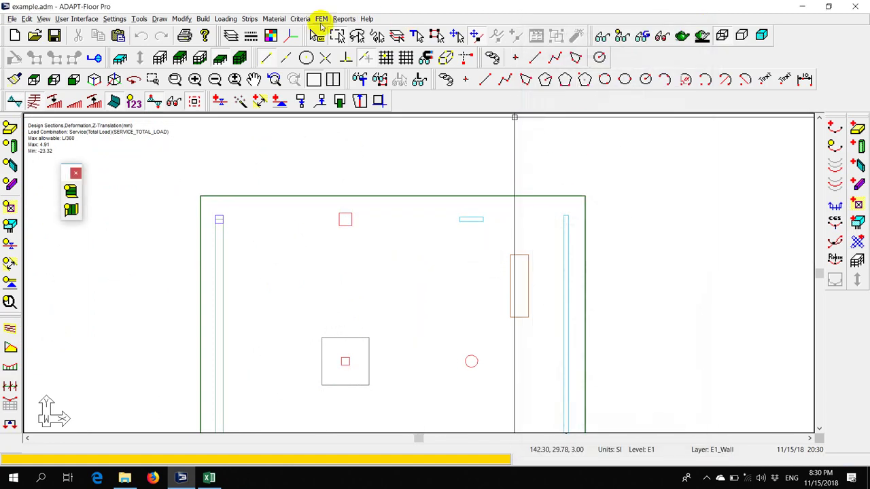
- Run the design of the slab's design sections
{"action": "left_click", "coordinate": [321, 18]}
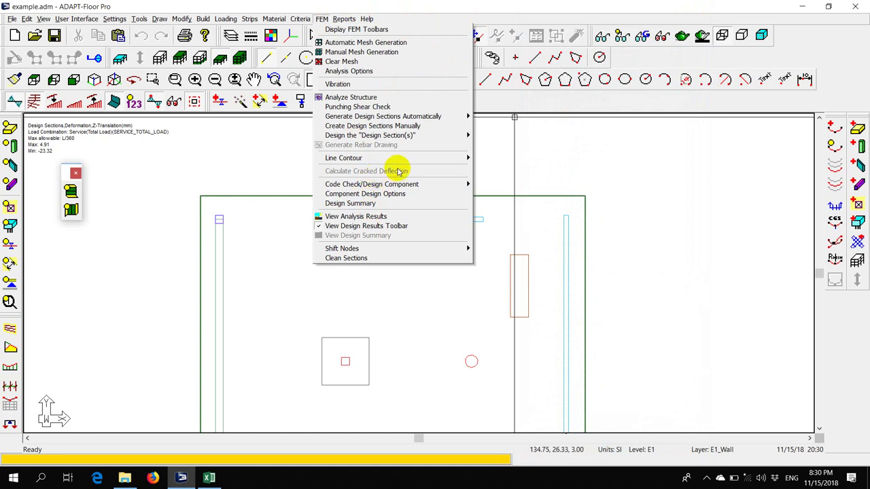
{"action": "mouse_move", "coordinate": [416, 137]}
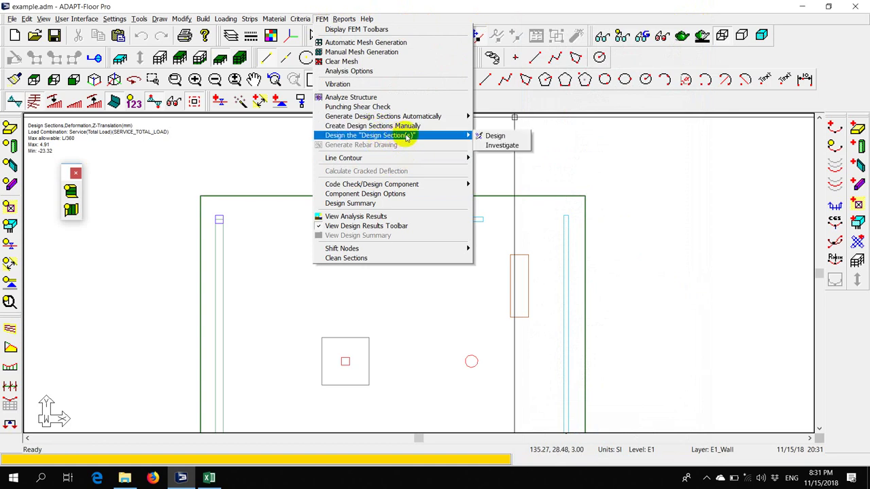
{"action": "left_click", "coordinate": [493, 136]}
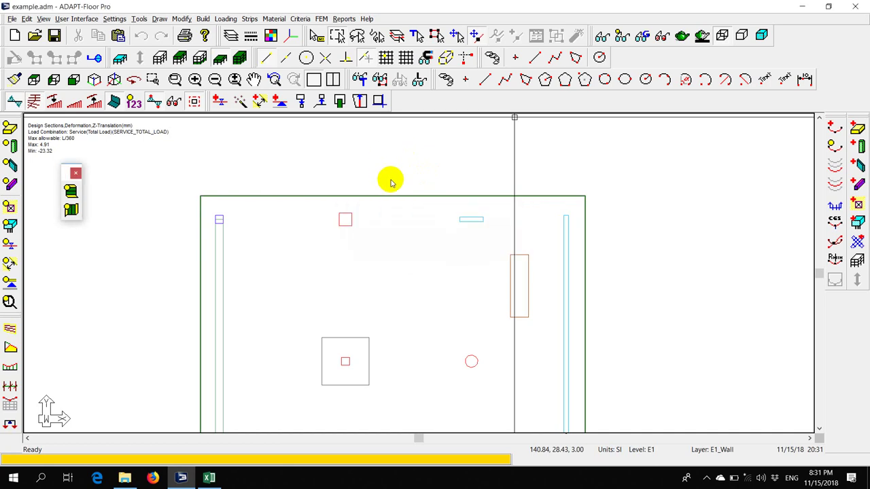
{"action": "left_click", "coordinate": [412, 263]}
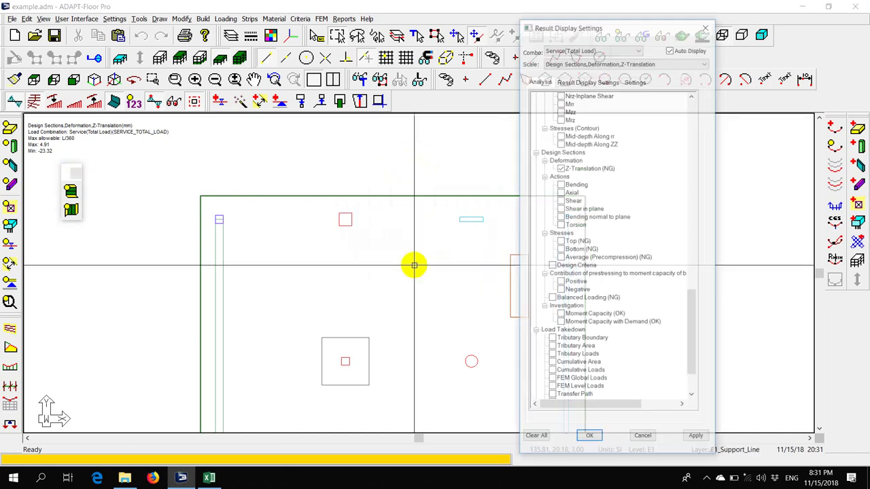
- Display the design sections' Z-Translation deformation for the Long_Term1 combination
{"action": "left_click", "coordinate": [583, 49]}
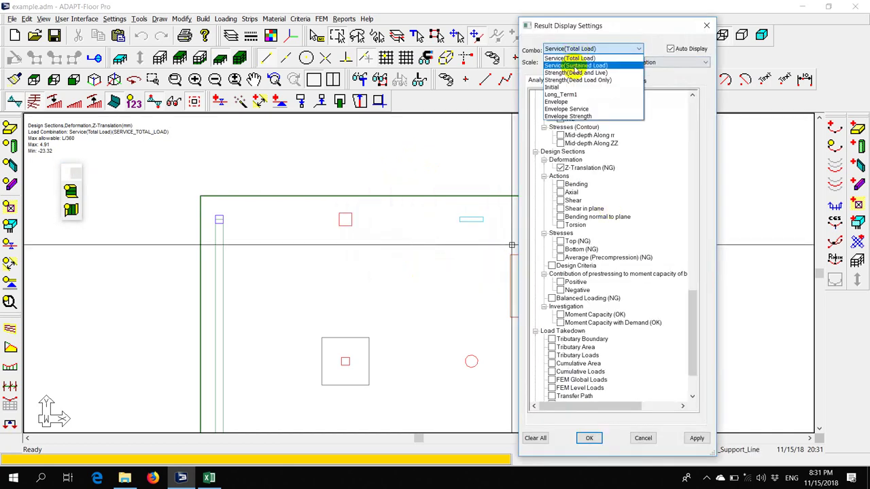
{"action": "left_click", "coordinate": [568, 95]}
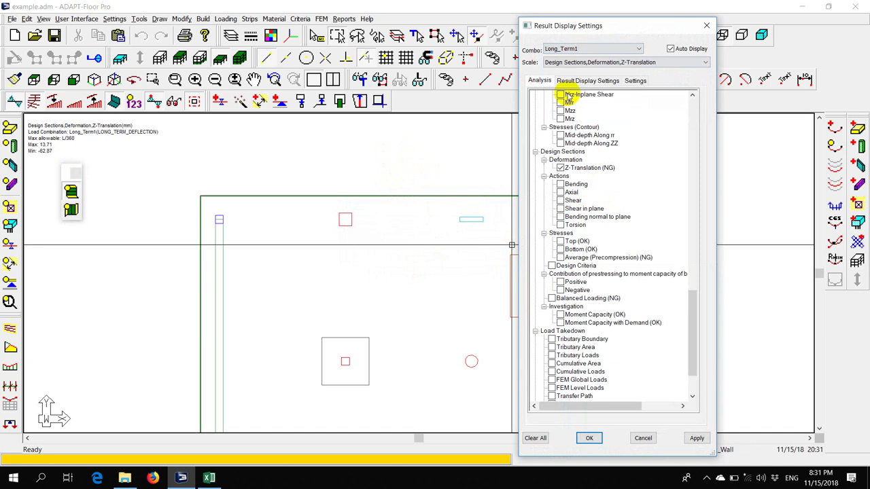
{"action": "left_click", "coordinate": [560, 168]}
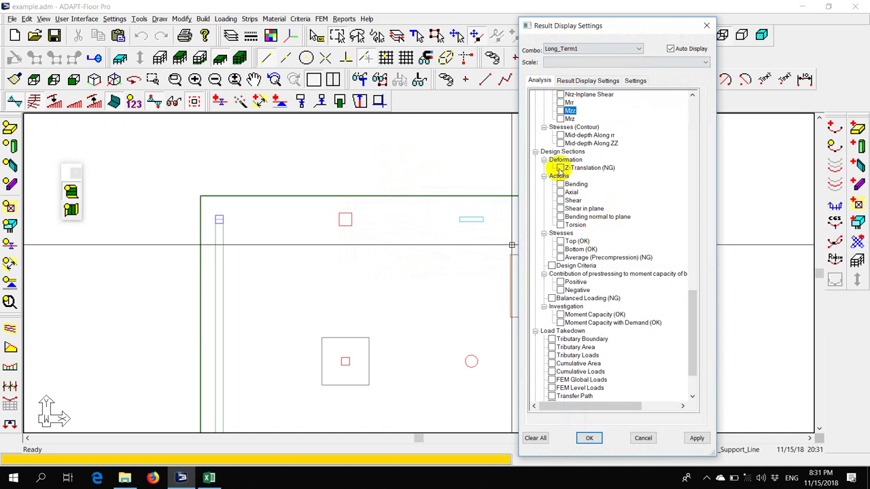
{"action": "left_click", "coordinate": [697, 438]}
- Show the X-direction support lines and examine the long-term deflections and their span ratios along them
{"action": "left_click", "coordinate": [71, 193]}
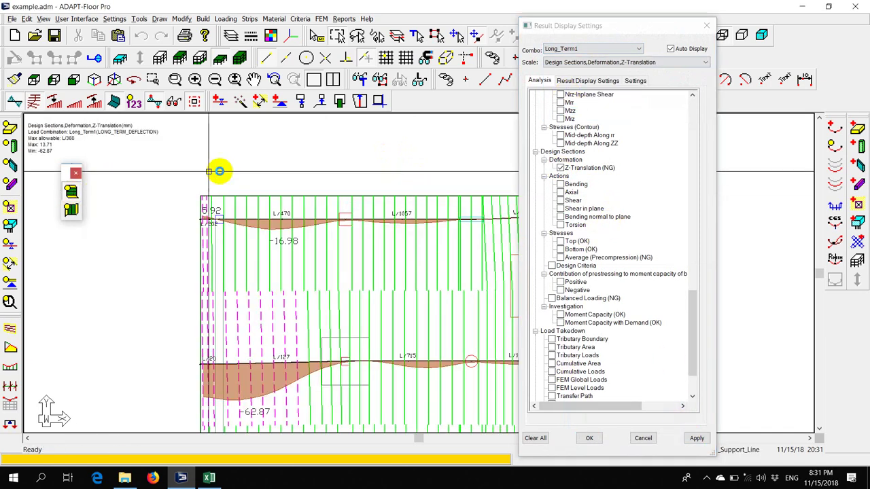
{"action": "scroll", "coordinate": [274, 320], "scroll_direction": "up", "scroll_amount": 4}
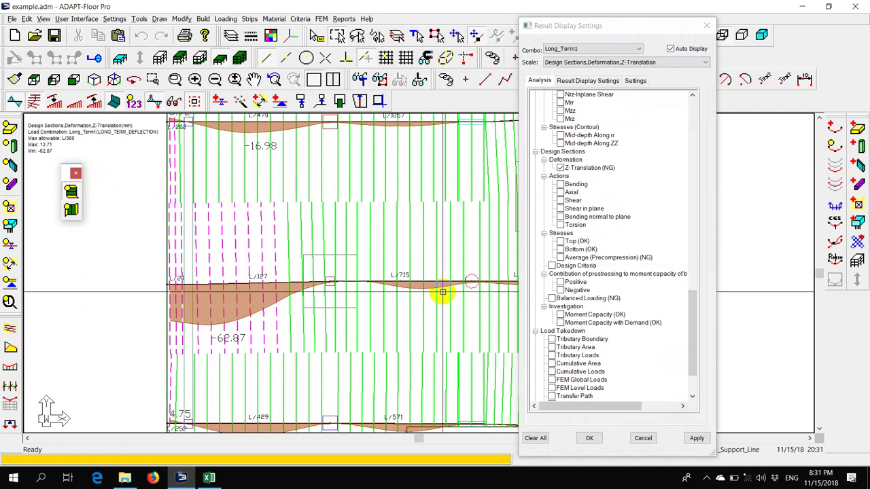
{"action": "scroll", "coordinate": [370, 265], "scroll_direction": "down", "scroll_amount": 1}
{"action": "scroll", "coordinate": [334, 272], "scroll_direction": "up", "scroll_amount": 1}
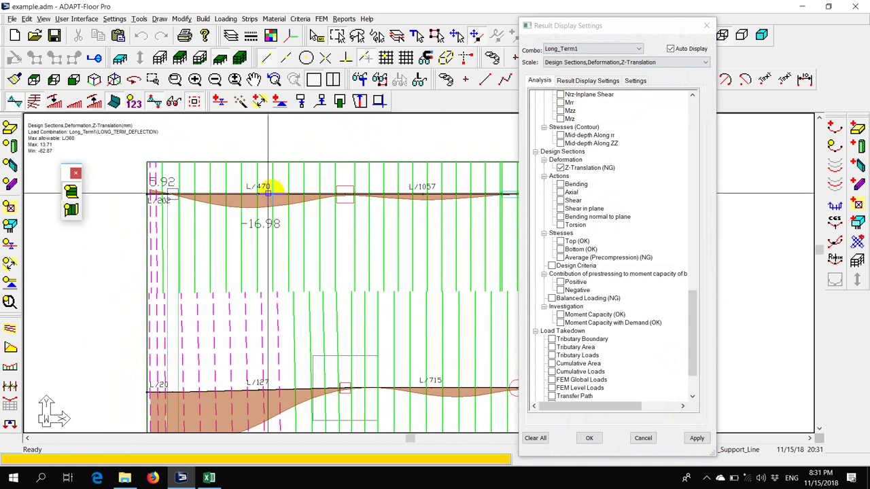
{"action": "scroll", "coordinate": [270, 185], "scroll_direction": "down", "scroll_amount": 1}
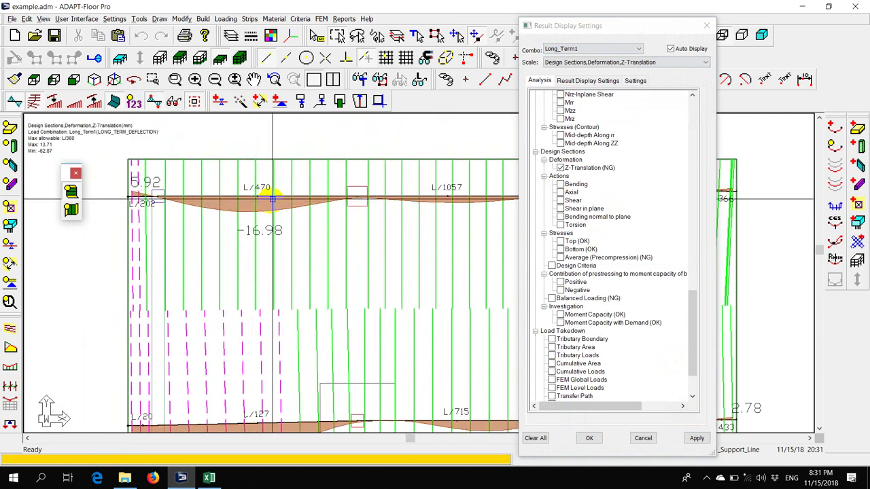
{"action": "scroll", "coordinate": [364, 243], "scroll_direction": "up", "scroll_amount": 1}
{"action": "scroll", "coordinate": [346, 218], "scroll_direction": "down", "scroll_amount": 1}
- Show the Y-direction support lines and examine the long-term deflections and their span ratios along them
{"action": "left_click", "coordinate": [71, 210]}
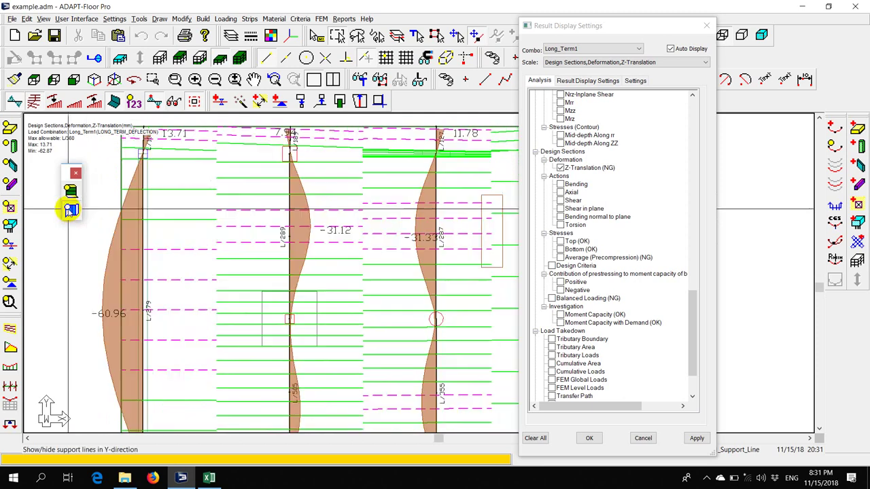
{"action": "scroll", "coordinate": [383, 247], "scroll_direction": "down", "scroll_amount": 1}
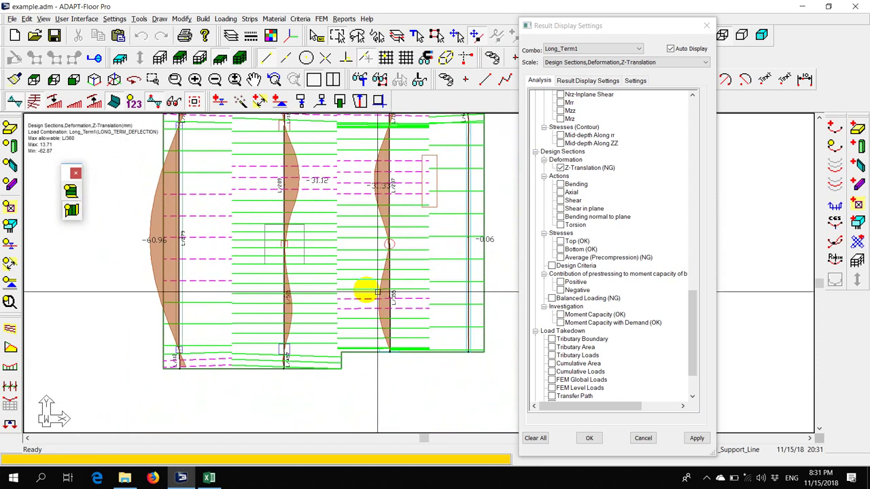
{"action": "scroll", "coordinate": [414, 310], "scroll_direction": "up", "scroll_amount": 1}
{"action": "scroll", "coordinate": [378, 268], "scroll_direction": "up", "scroll_amount": 1}
{"action": "scroll", "coordinate": [360, 291], "scroll_direction": "down", "scroll_amount": 1}
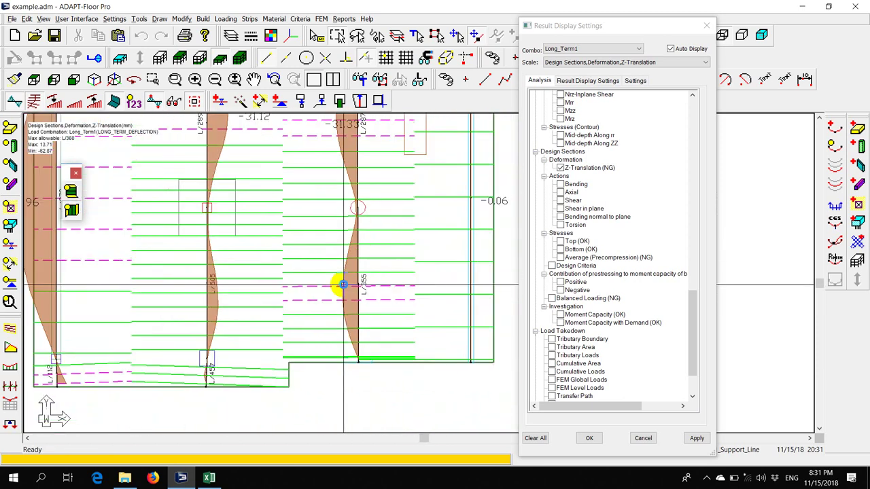
- Keep the Long_Term1 combination selected and examine the Z-Translation deflections in the spans between the columns
{"action": "scroll", "coordinate": [360, 288], "scroll_direction": "up", "scroll_amount": 1}
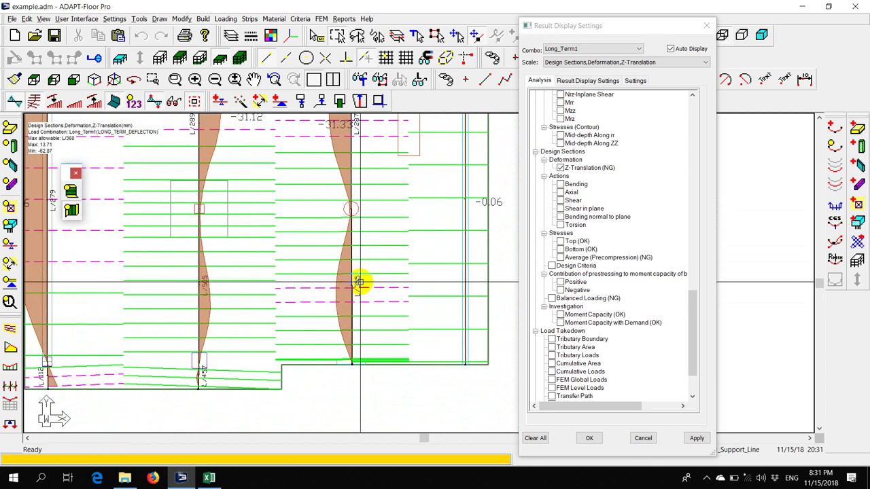
{"action": "left_click", "coordinate": [591, 48]}
{"action": "left_click", "coordinate": [584, 60]}
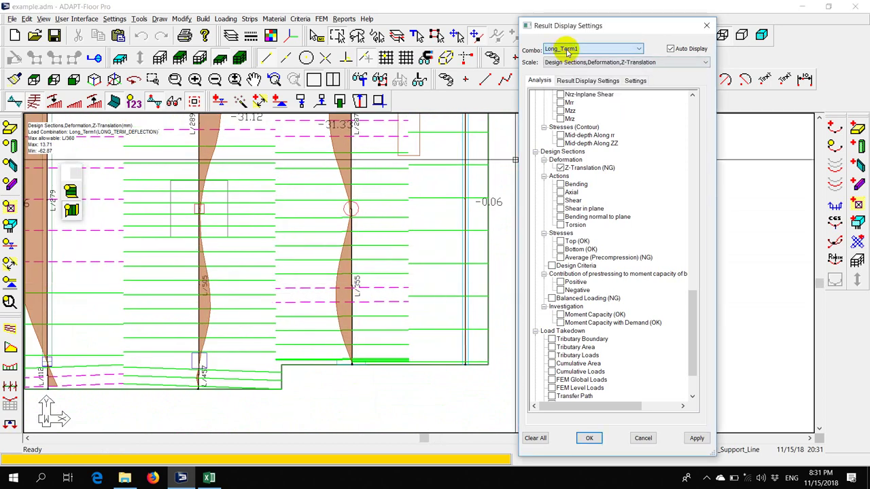
{"action": "scroll", "coordinate": [330, 236], "scroll_direction": "down", "scroll_amount": 2}
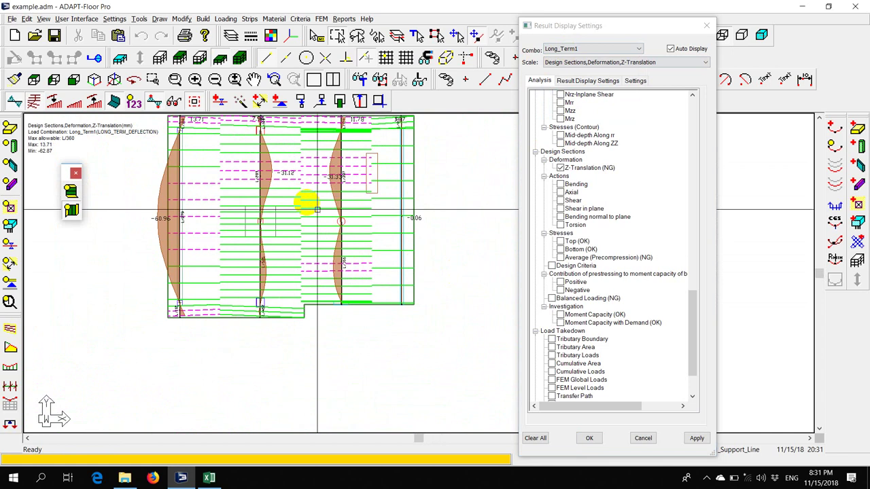
{"action": "scroll", "coordinate": [327, 297], "scroll_direction": "up", "scroll_amount": 2}
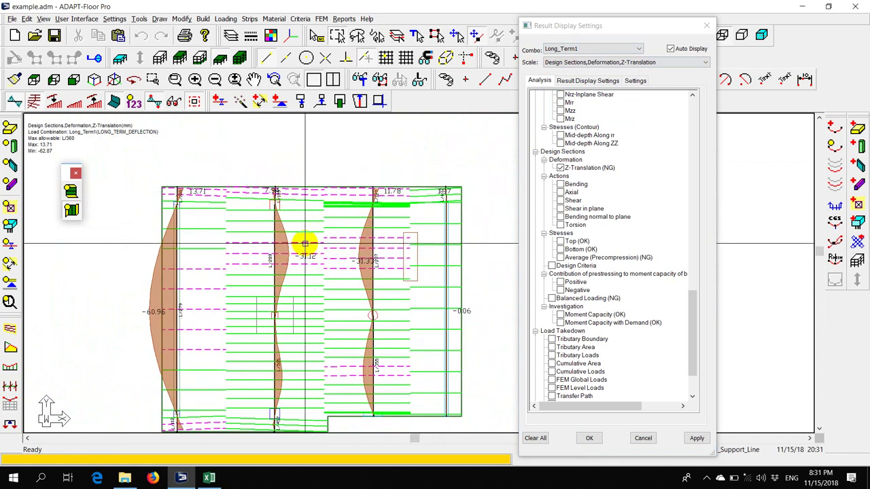
- Display the tendons over the long-term deflection curves to compare their layout with the spans, and accept the result display settings
{"action": "left_click", "coordinate": [836, 142]}
{"action": "scroll", "coordinate": [280, 282], "scroll_direction": "up", "scroll_amount": 2}
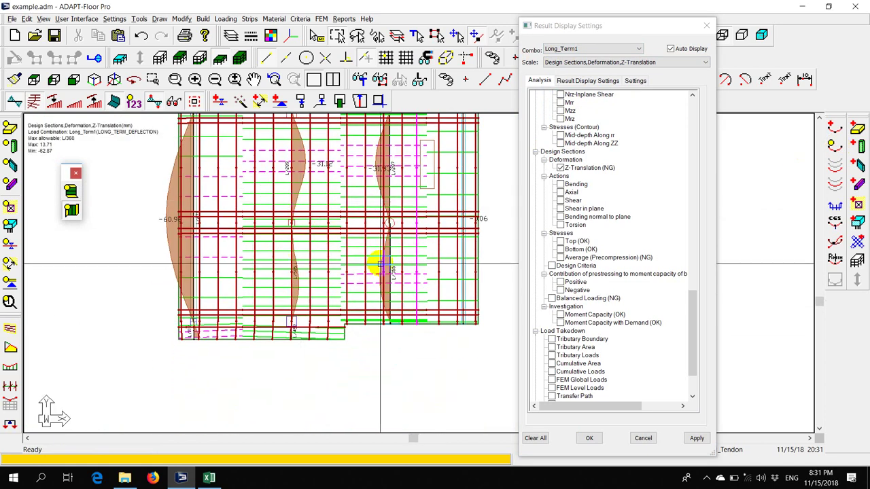
{"action": "scroll", "coordinate": [387, 291], "scroll_direction": "down", "scroll_amount": 3}
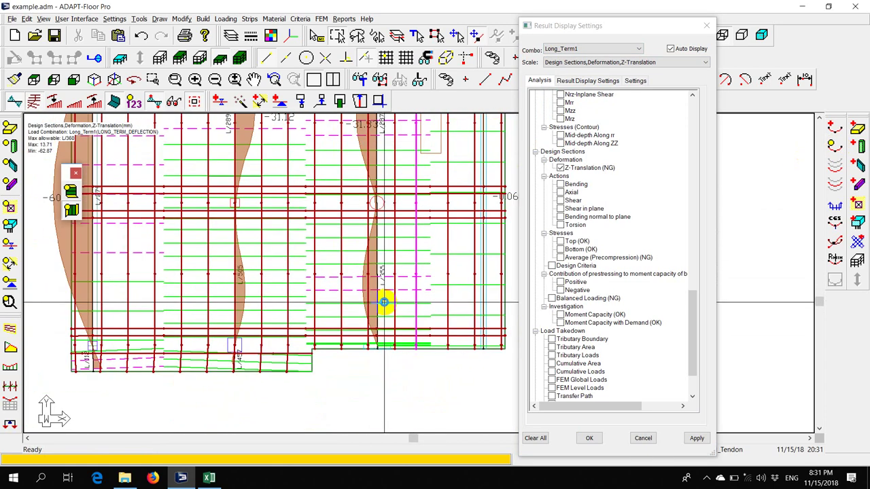
{"action": "scroll", "coordinate": [197, 232], "scroll_direction": "up", "scroll_amount": 1}
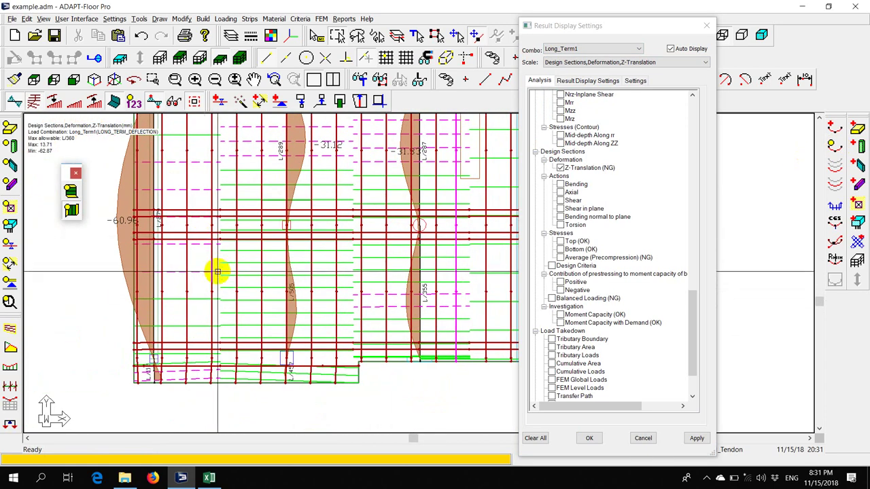
{"action": "scroll", "coordinate": [213, 272], "scroll_direction": "up", "scroll_amount": 1}
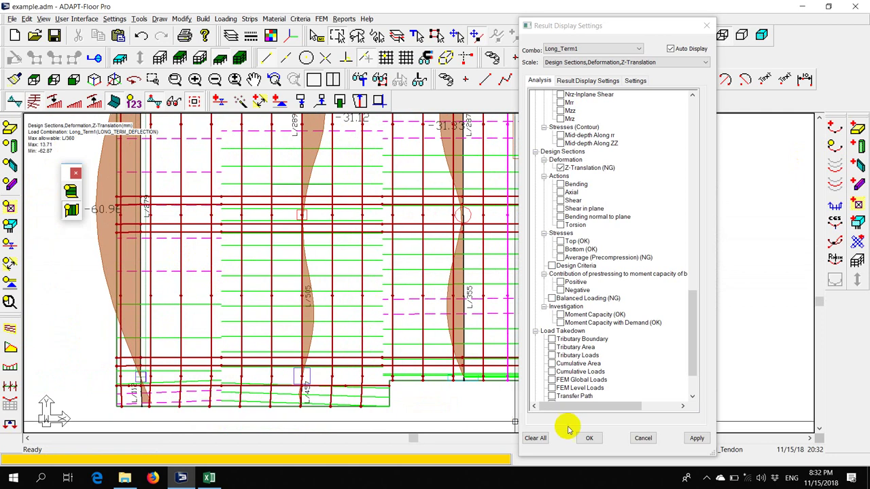
{"action": "left_click", "coordinate": [587, 435]}
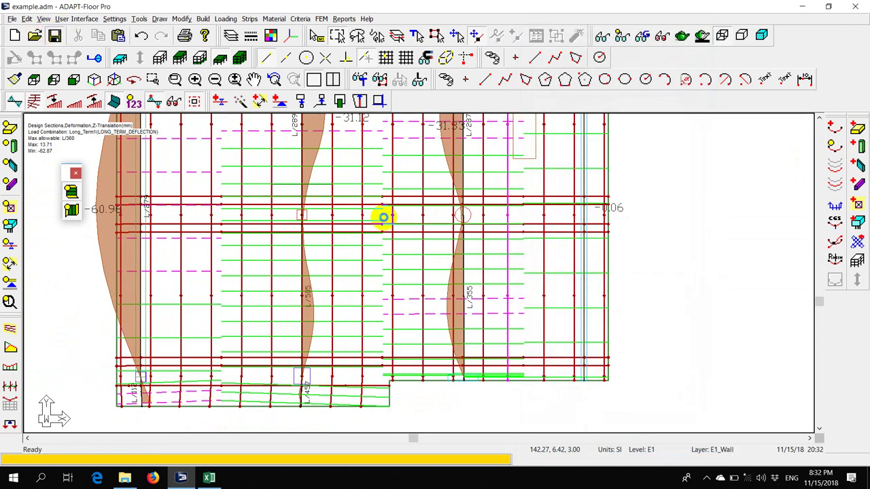